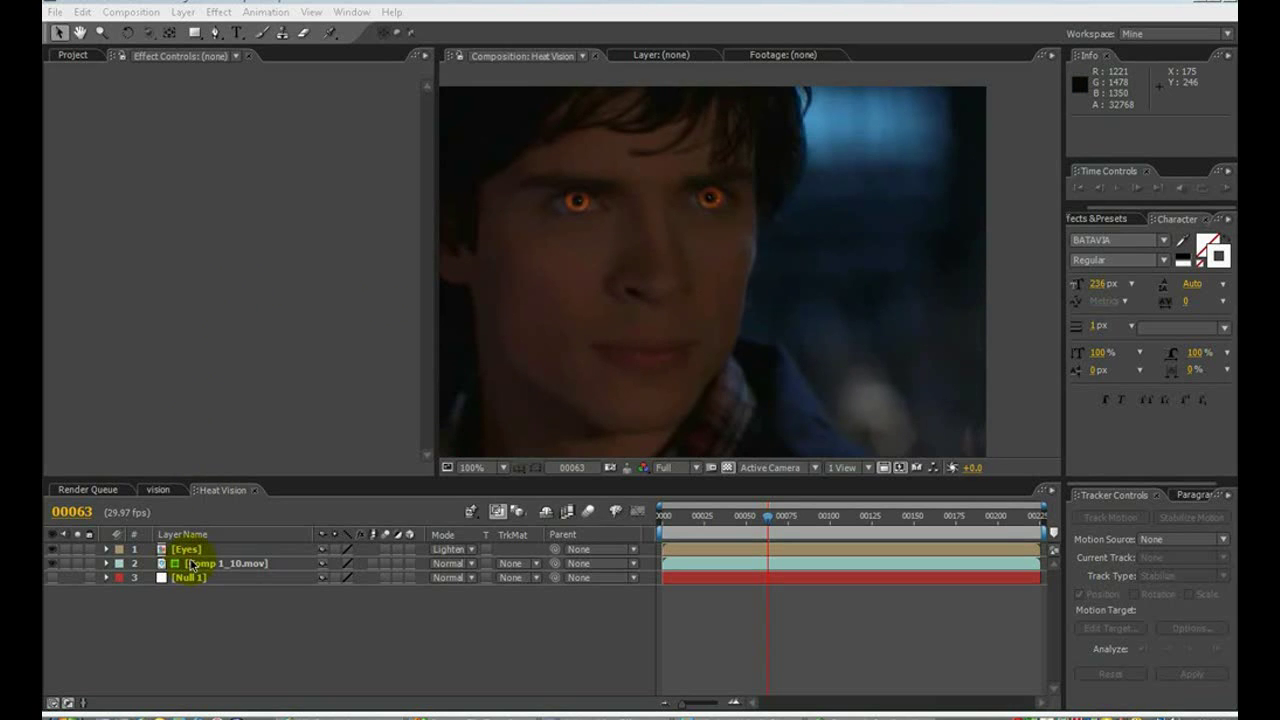
- Review the glowing eyes around frames 64–74 and select the Null 1 layer
mouse_move(769, 527)
mouse_down()
mouse_move(723, 520)
mouse_move(739, 534)
mouse_move(776, 520)
mouse_move(854, 583)
mouse_move(845, 568)
mouse_move(820, 582)
mouse_move(760, 544)
mouse_move(795, 525)
mouse_move(757, 529)
mouse_move(815, 532)
mouse_move(749, 535)
mouse_move(794, 530)
mouse_up()
click(188, 577)
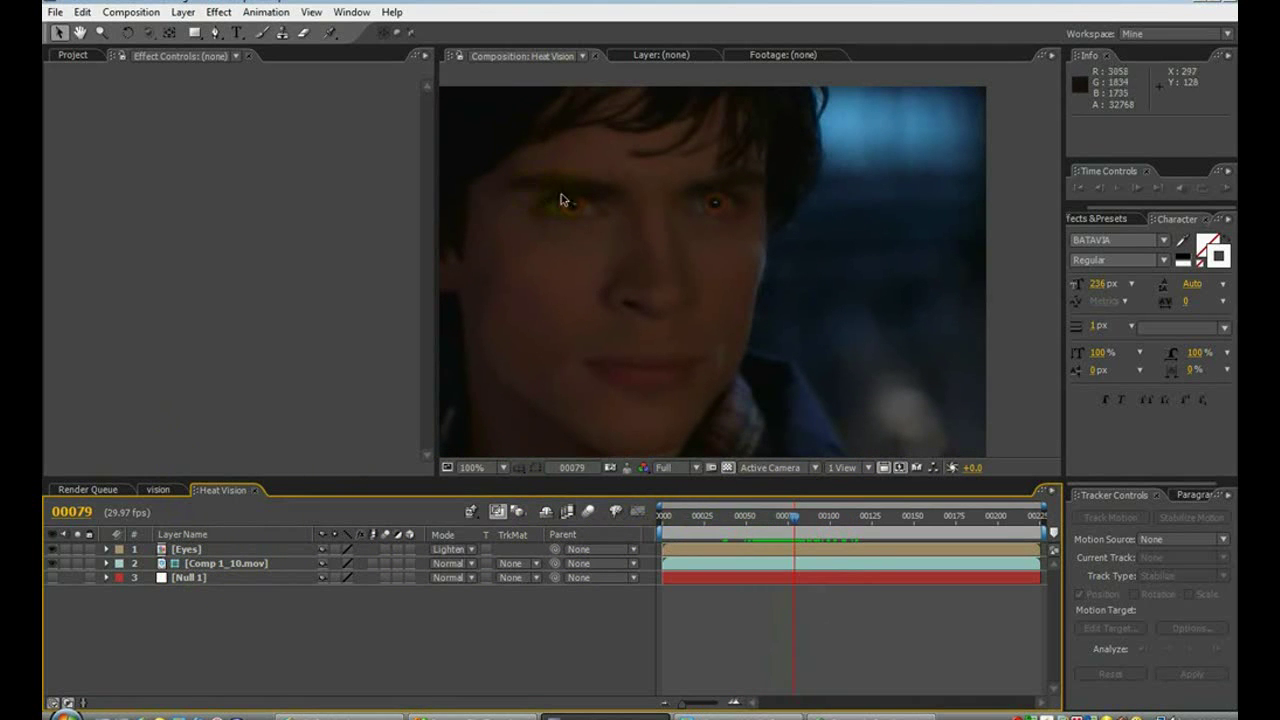
mouse_move(793, 518)
mouse_down()
mouse_move(829, 518)
mouse_move(737, 537)
mouse_move(779, 530)
mouse_up()
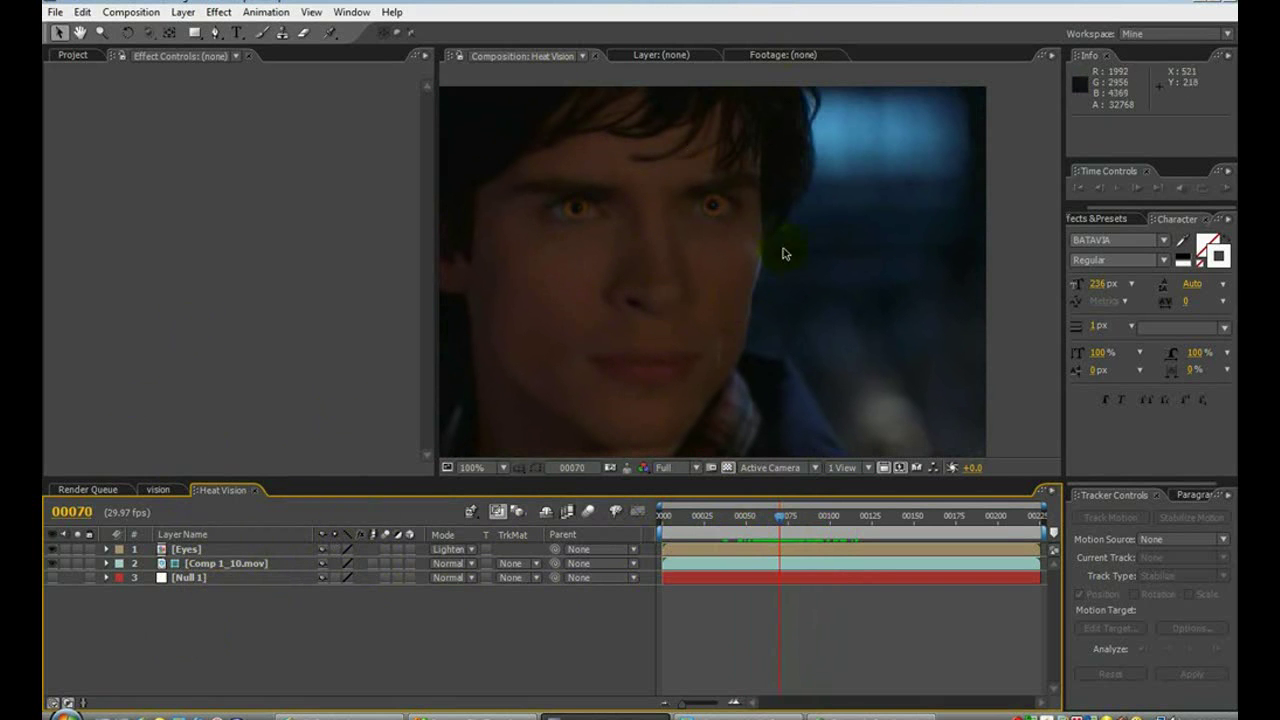
click(787, 518)
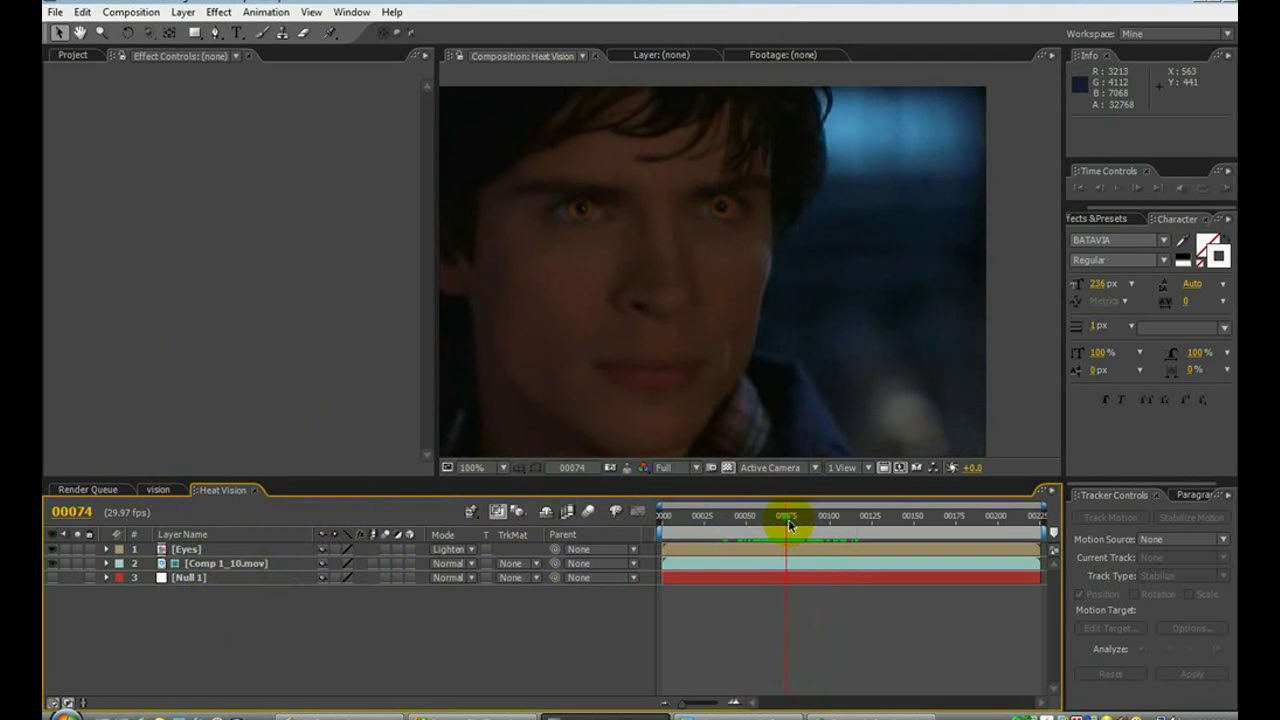
mouse_move(789, 525)
mouse_down()
mouse_move(749, 522)
mouse_move(769, 522)
mouse_up()
- Add a camera layer, Camera 1, with default settings
click(183, 13)
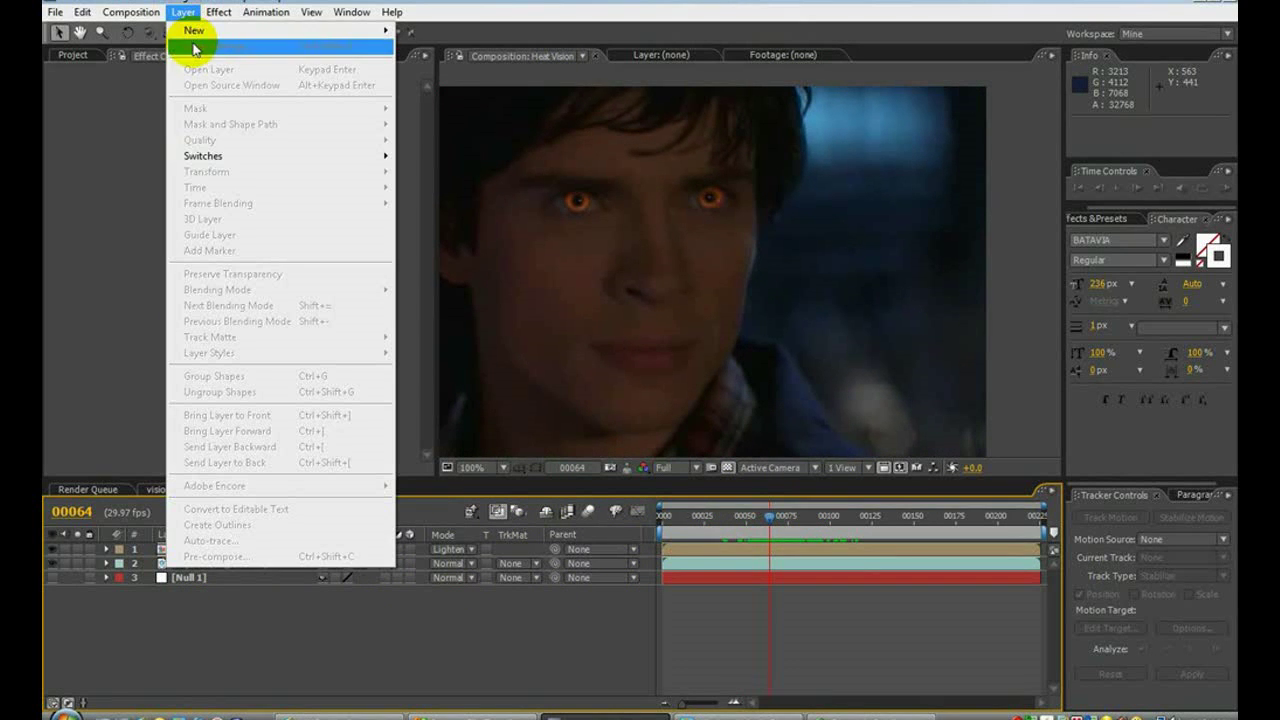
mouse_move(194, 30)
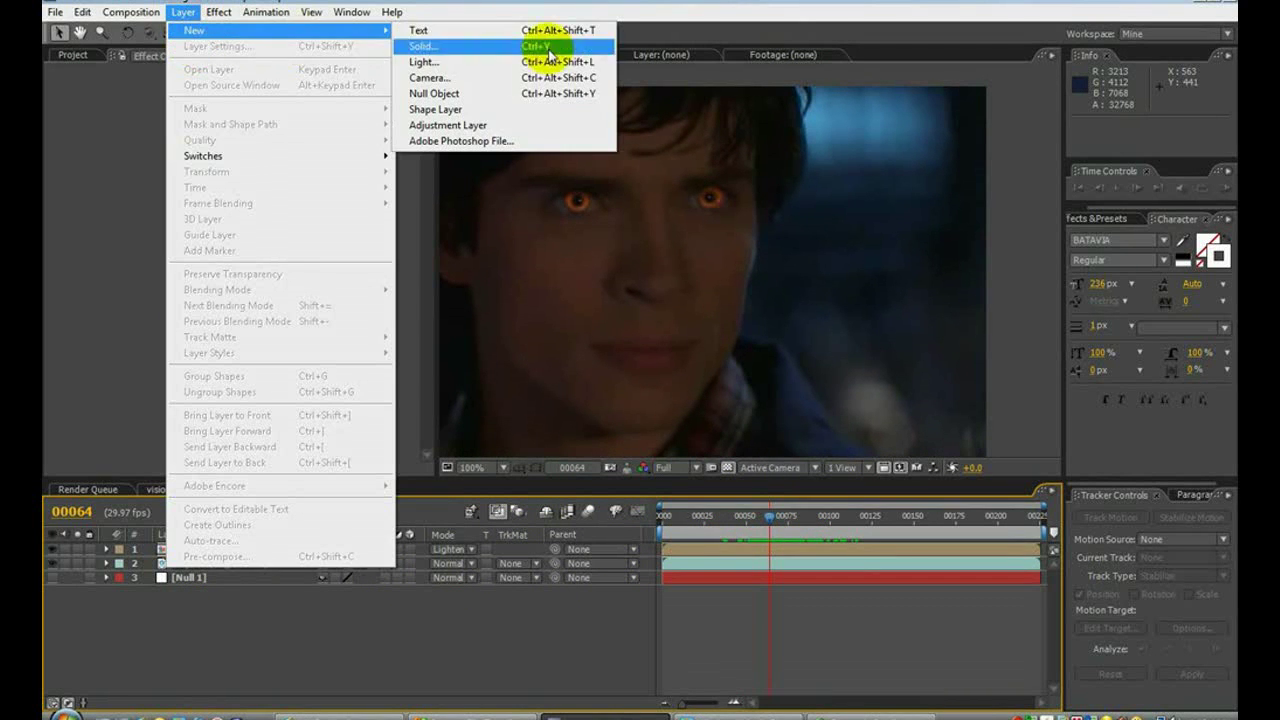
click(581, 195)
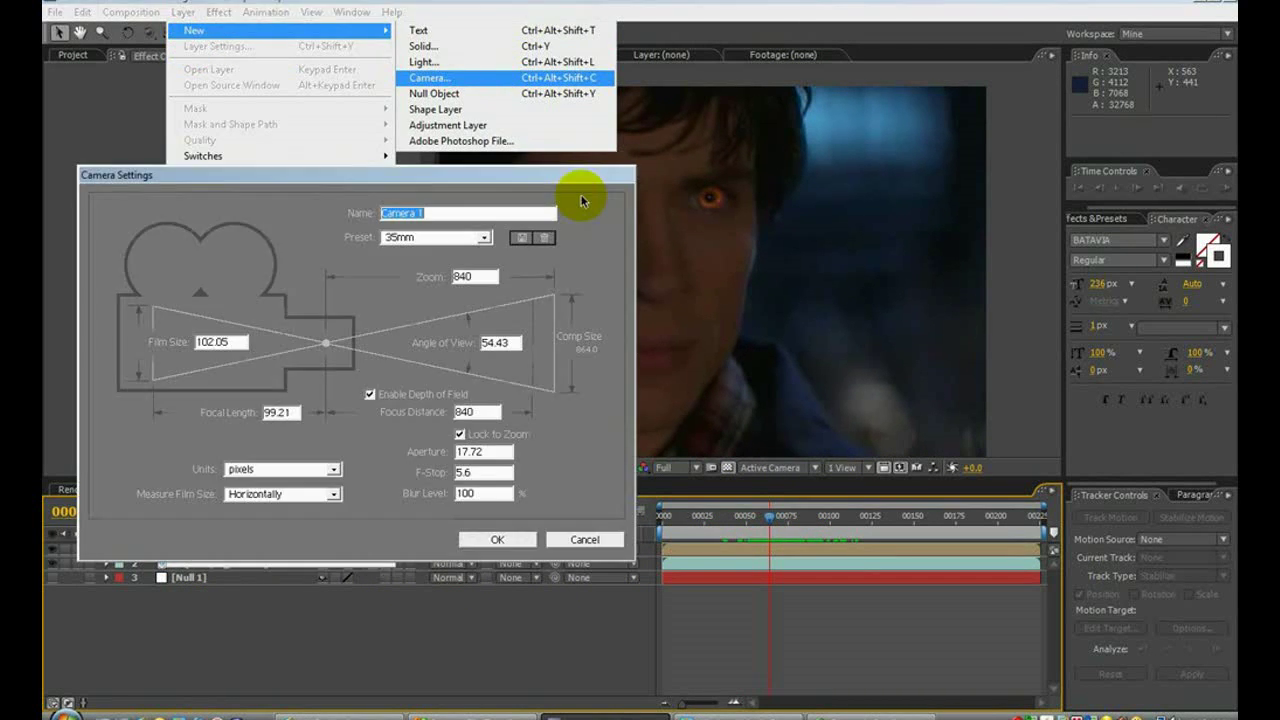
click(497, 540)
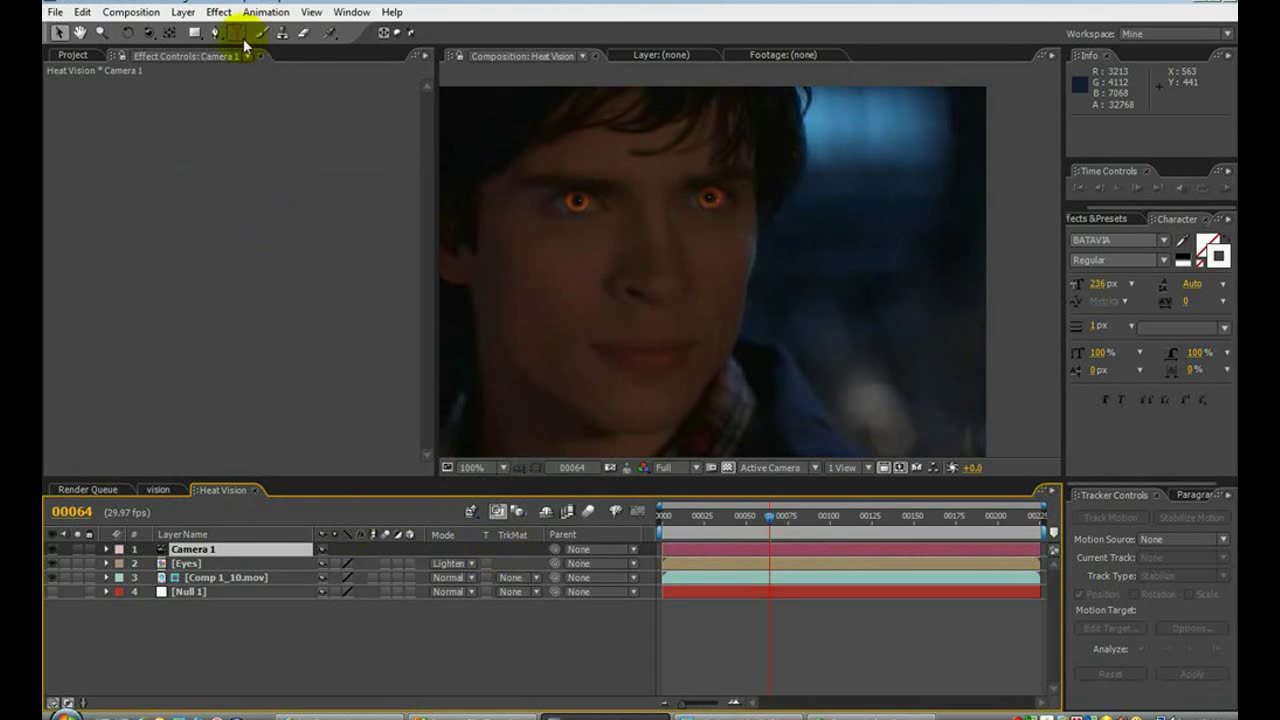
- Add a new black solid layer, Black Solid 11
click(218, 12)
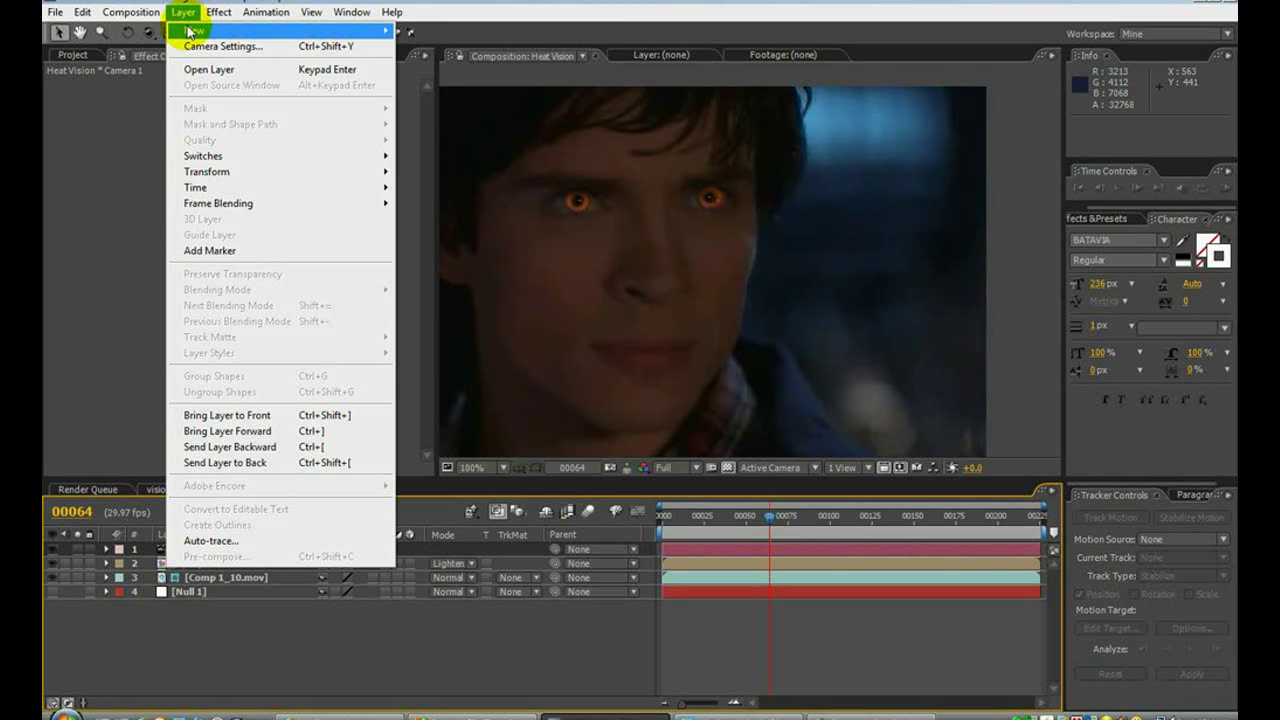
mouse_move(190, 30)
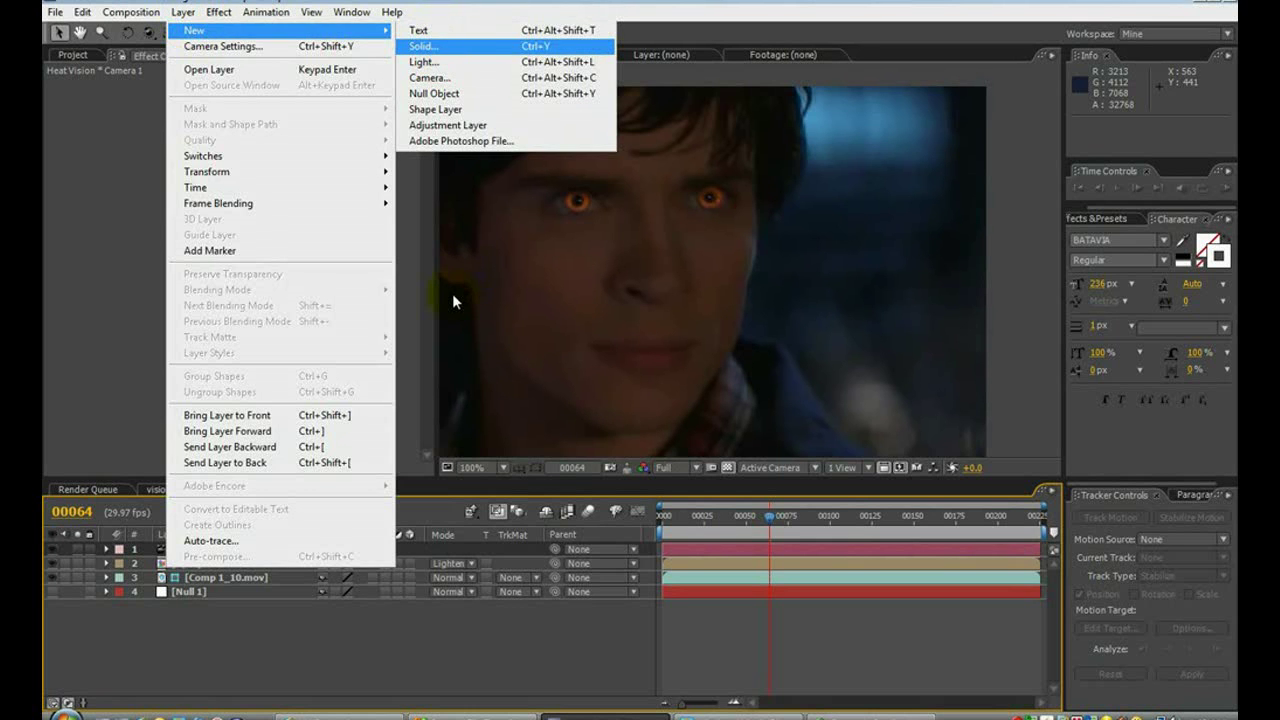
key(Return)
click(375, 395)
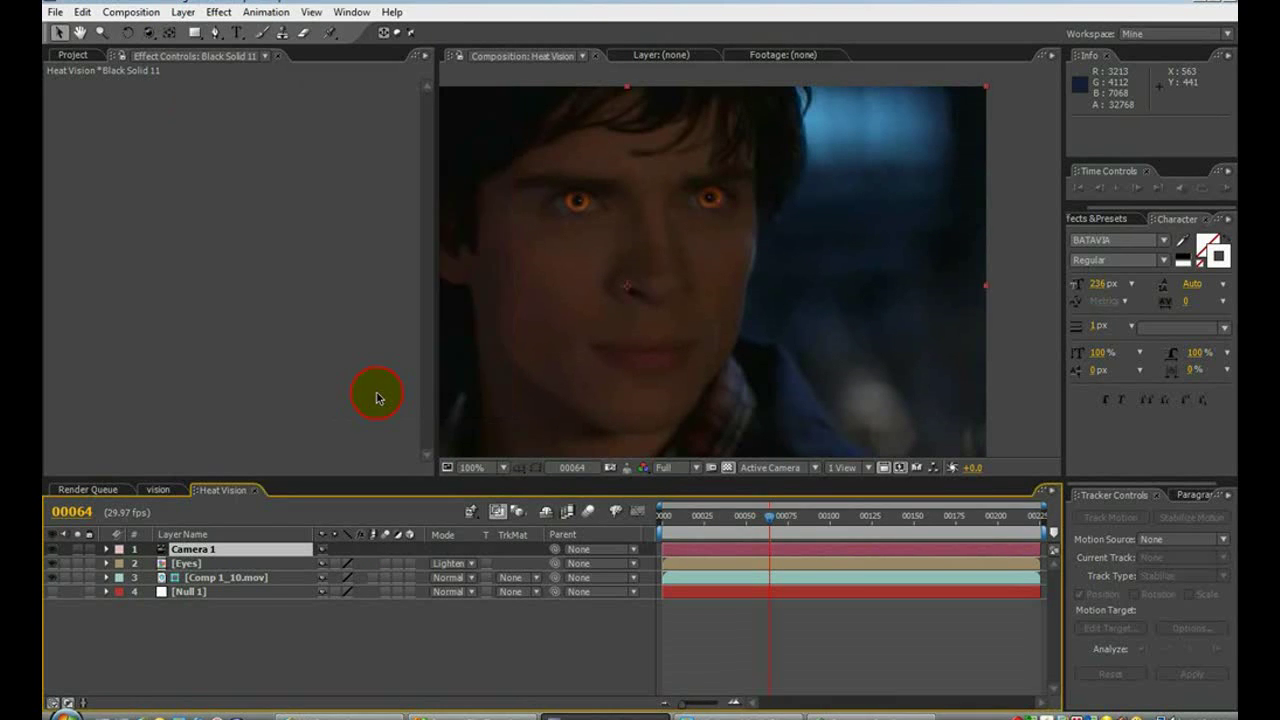
- Apply Simulation > CC Particle World to the solid and turn its grid off
right_click(183, 550)
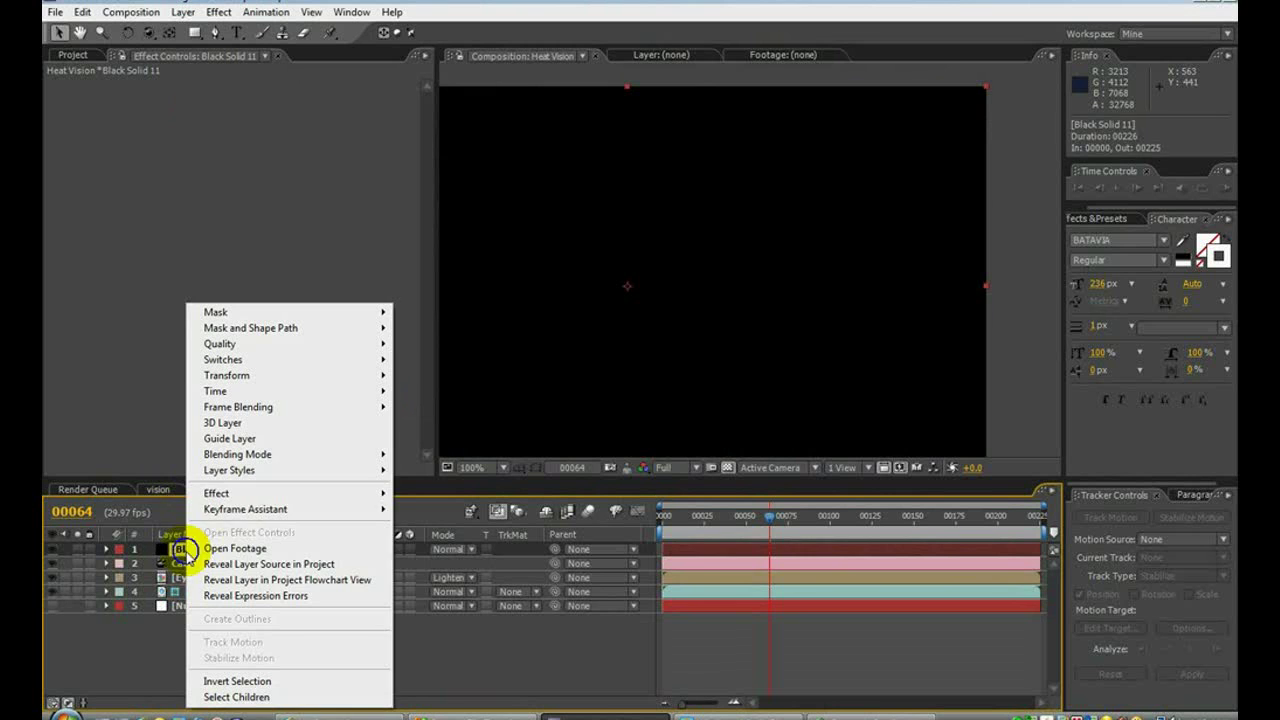
mouse_move(246, 505)
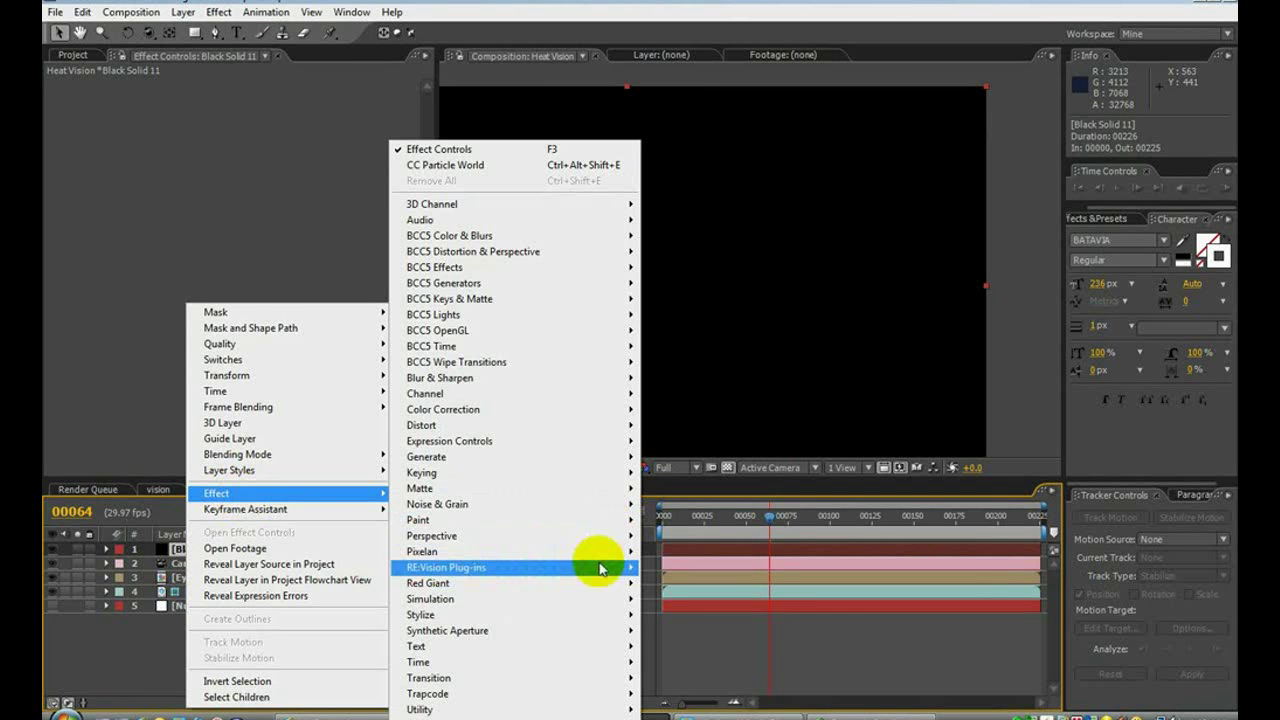
mouse_move(574, 606)
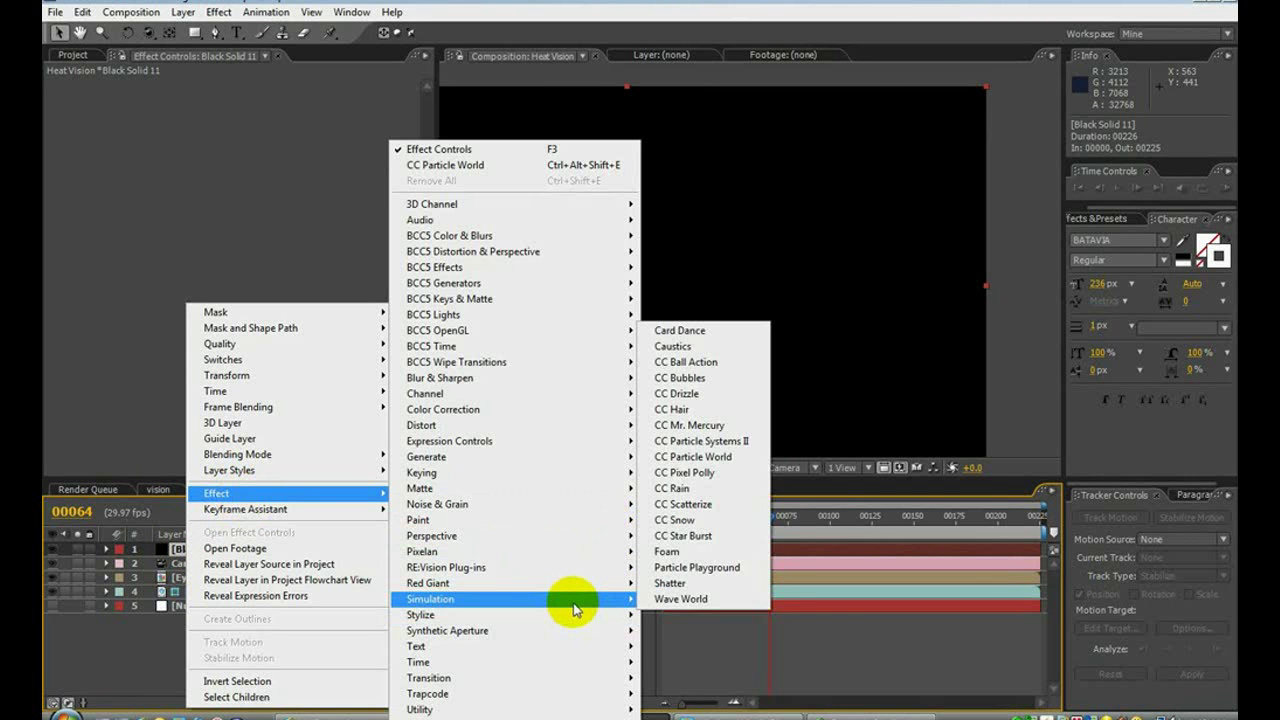
click(731, 455)
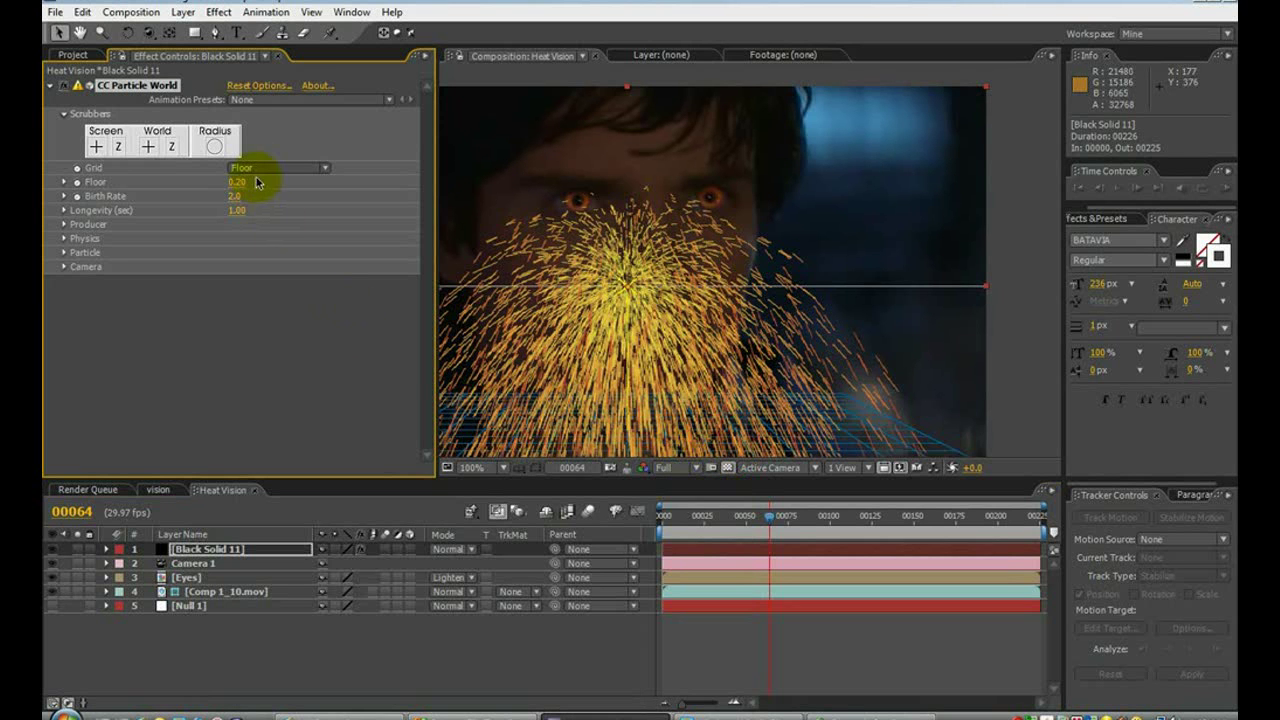
click(260, 169)
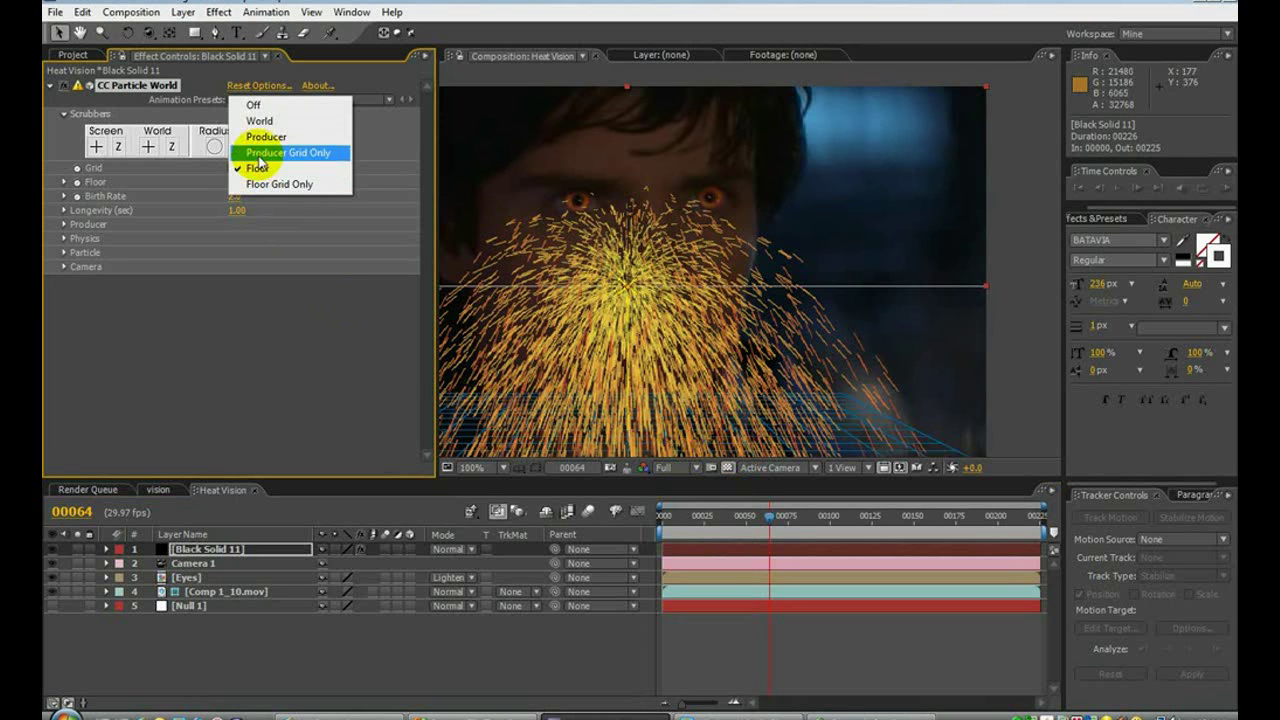
click(274, 105)
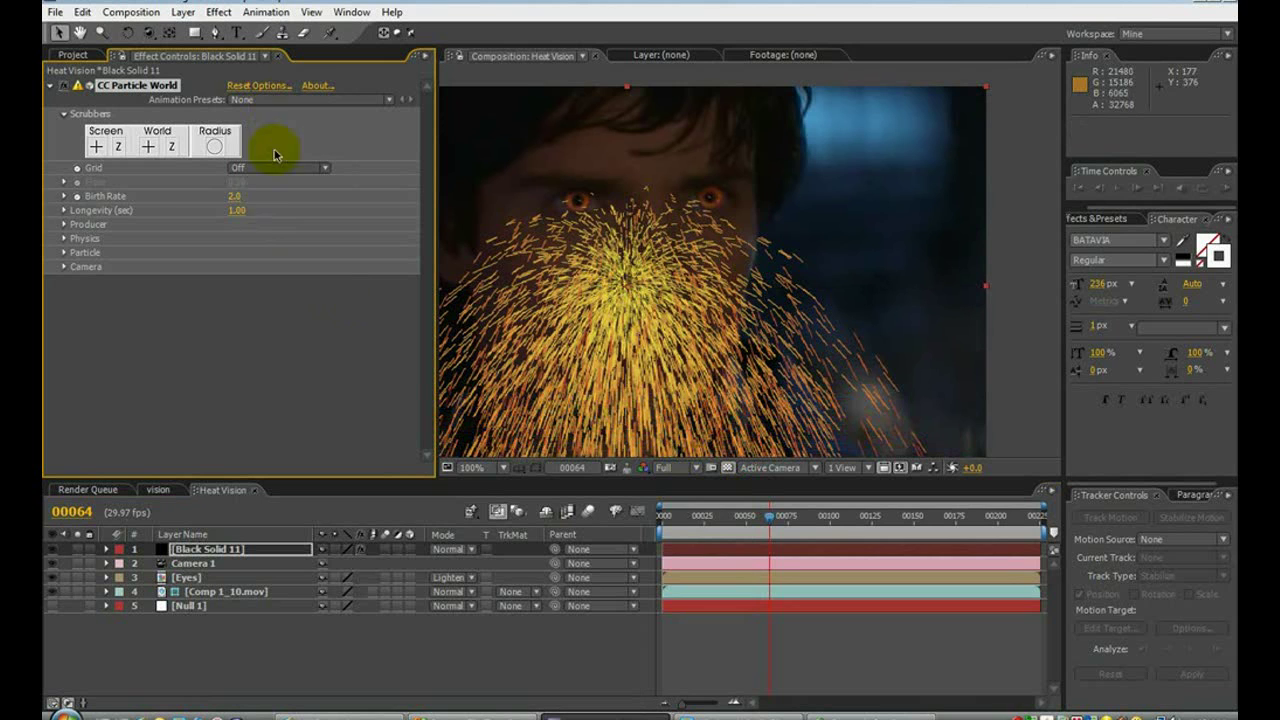
- Set Physics animation to Direction Axis, raise Birth Rate, and set Longevity to 0.01
click(63, 238)
click(252, 252)
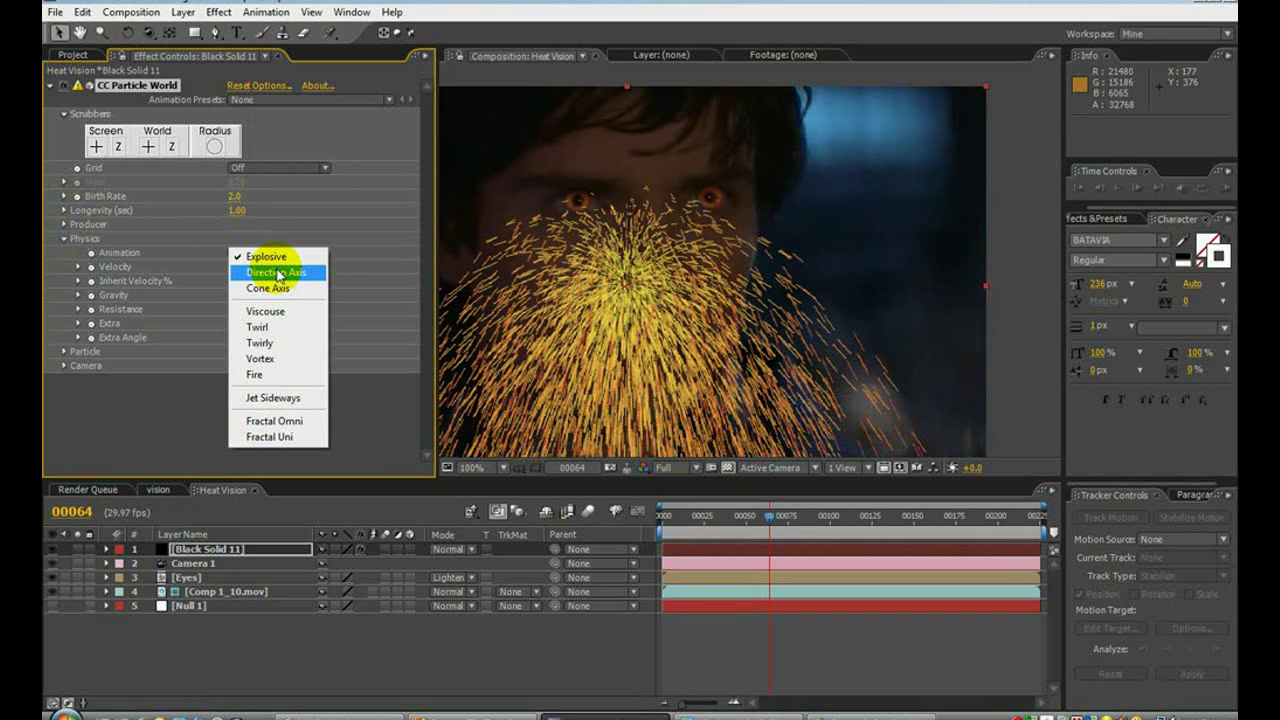
click(278, 273)
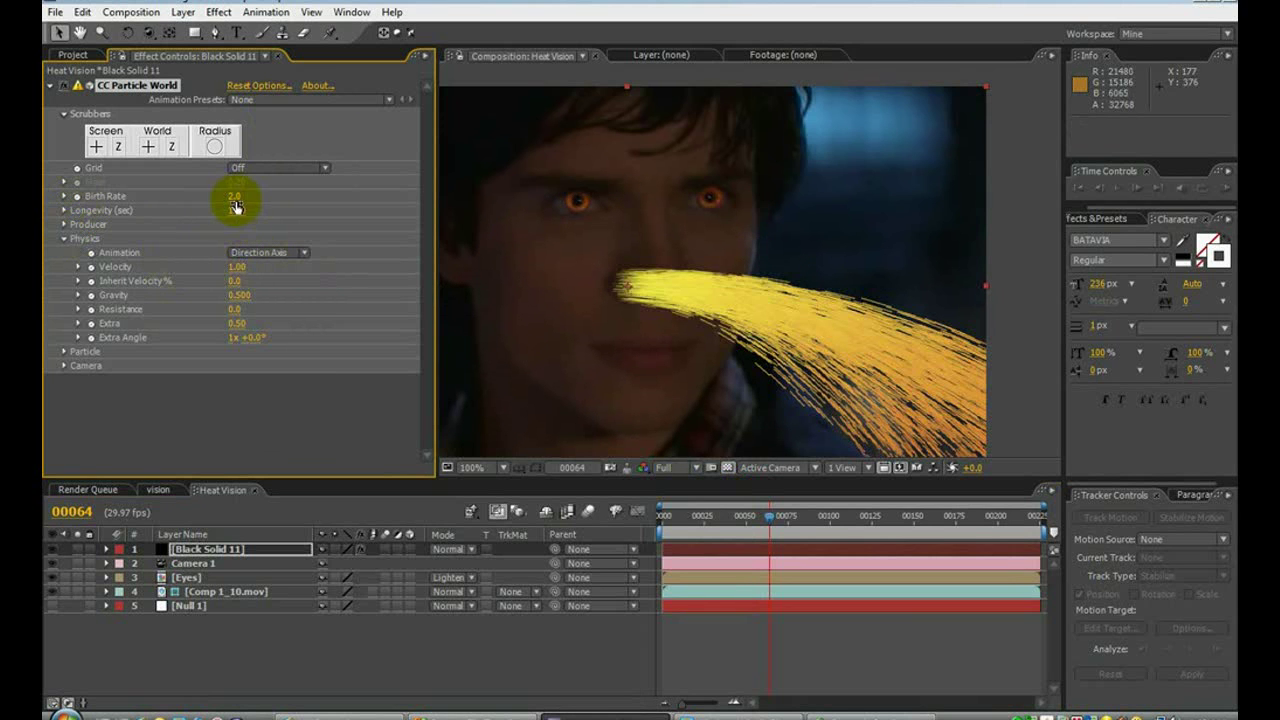
drag(234, 194, 650, 213)
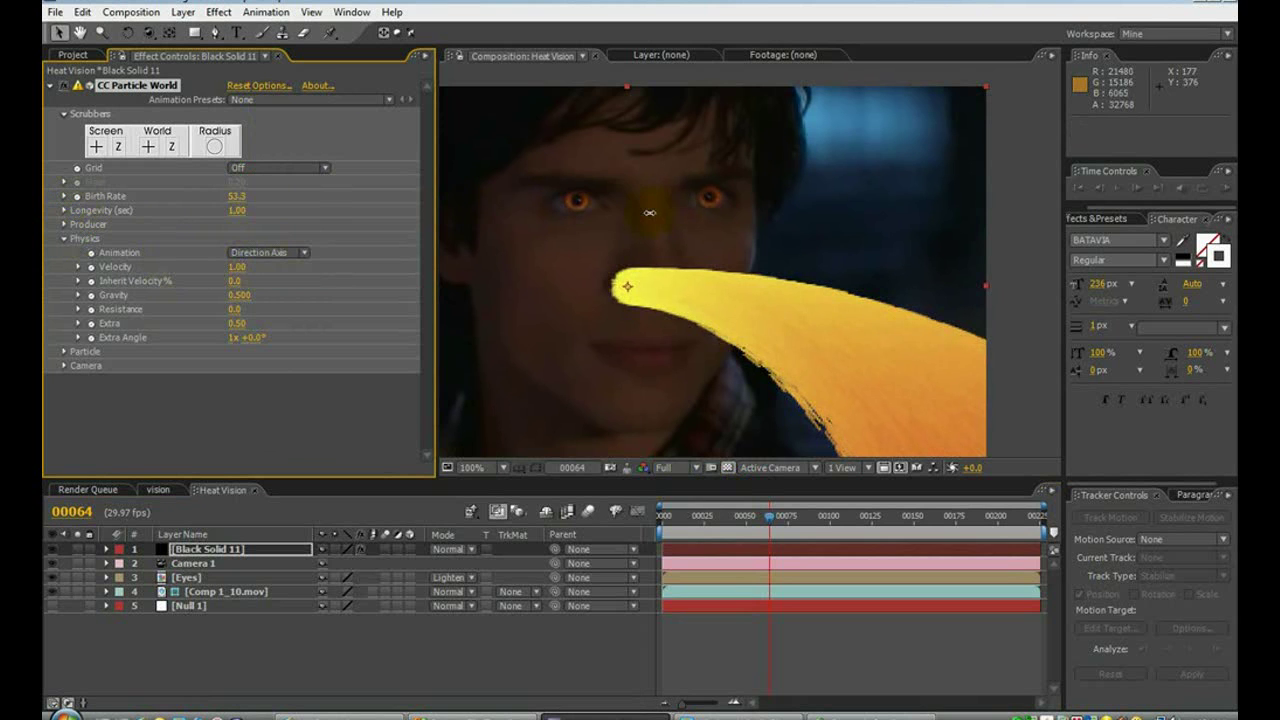
click(236, 210)
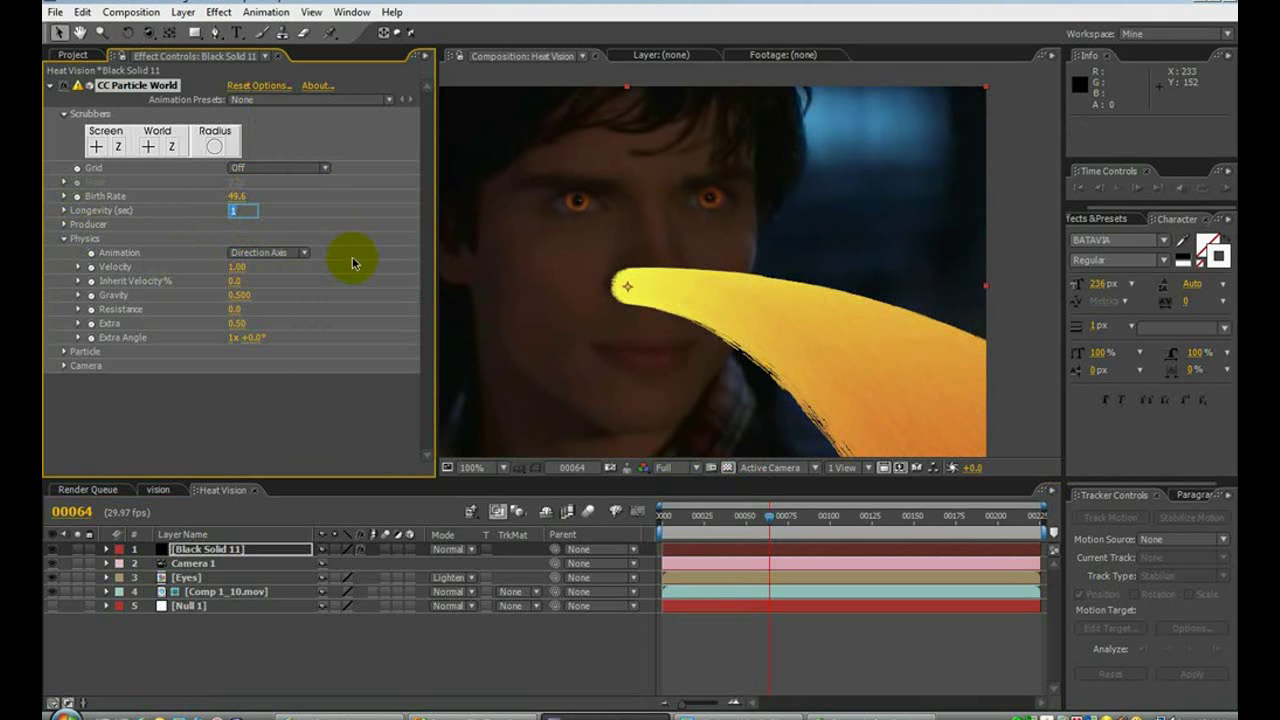
text(0.01)
key(Return)
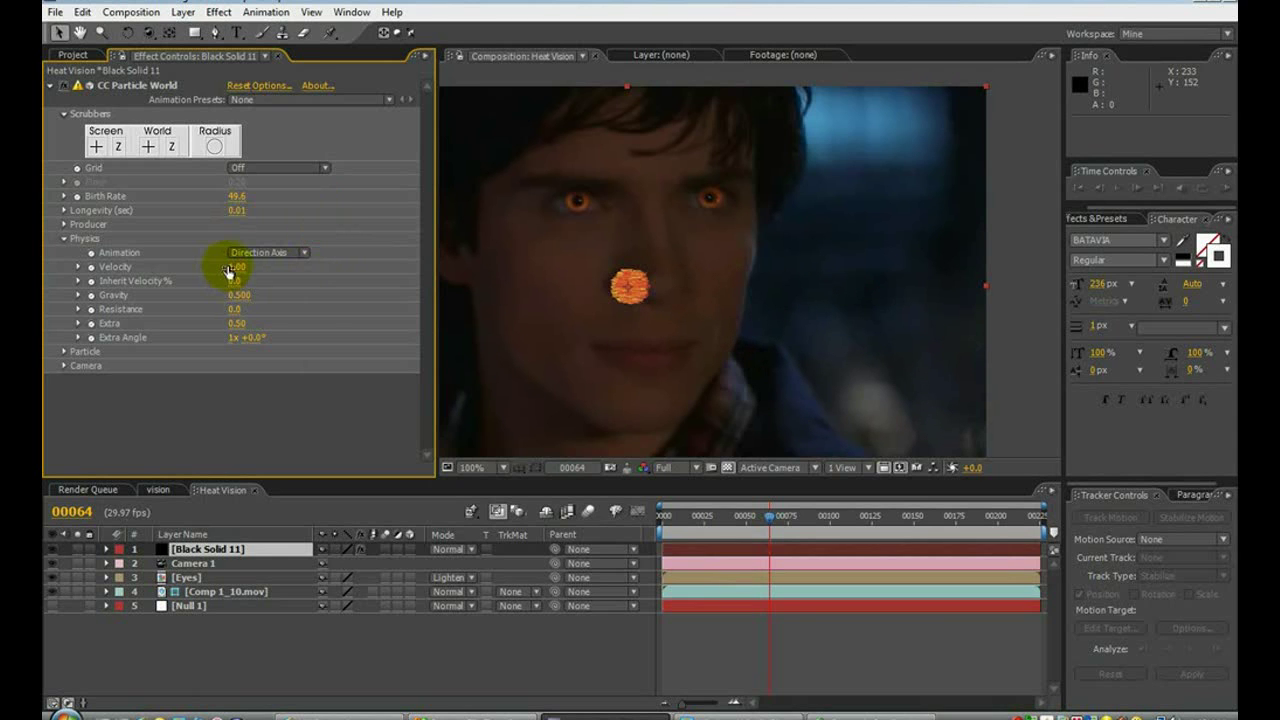
- Set the particles' Velocity, Gravity and Extra values all to 0
text(0)
key(Return)
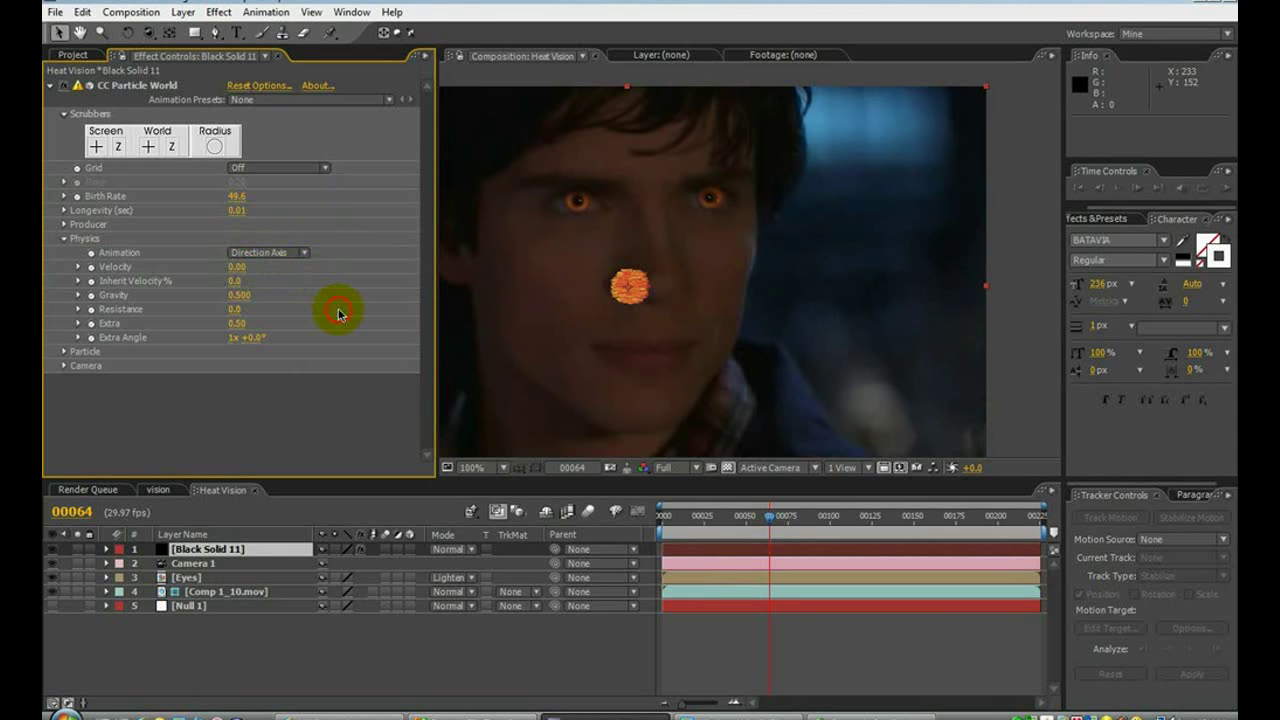
click(238, 295)
text(0)
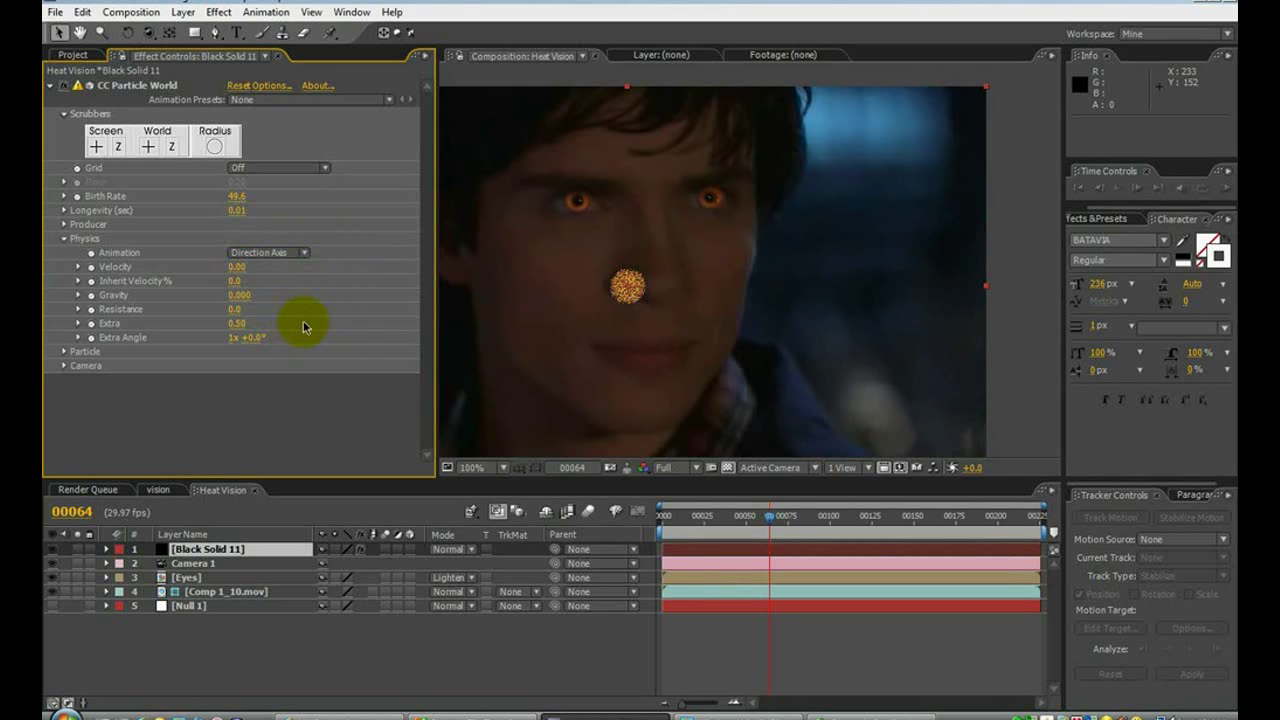
key(Return)
click(235, 323)
text(0)
key(Return)
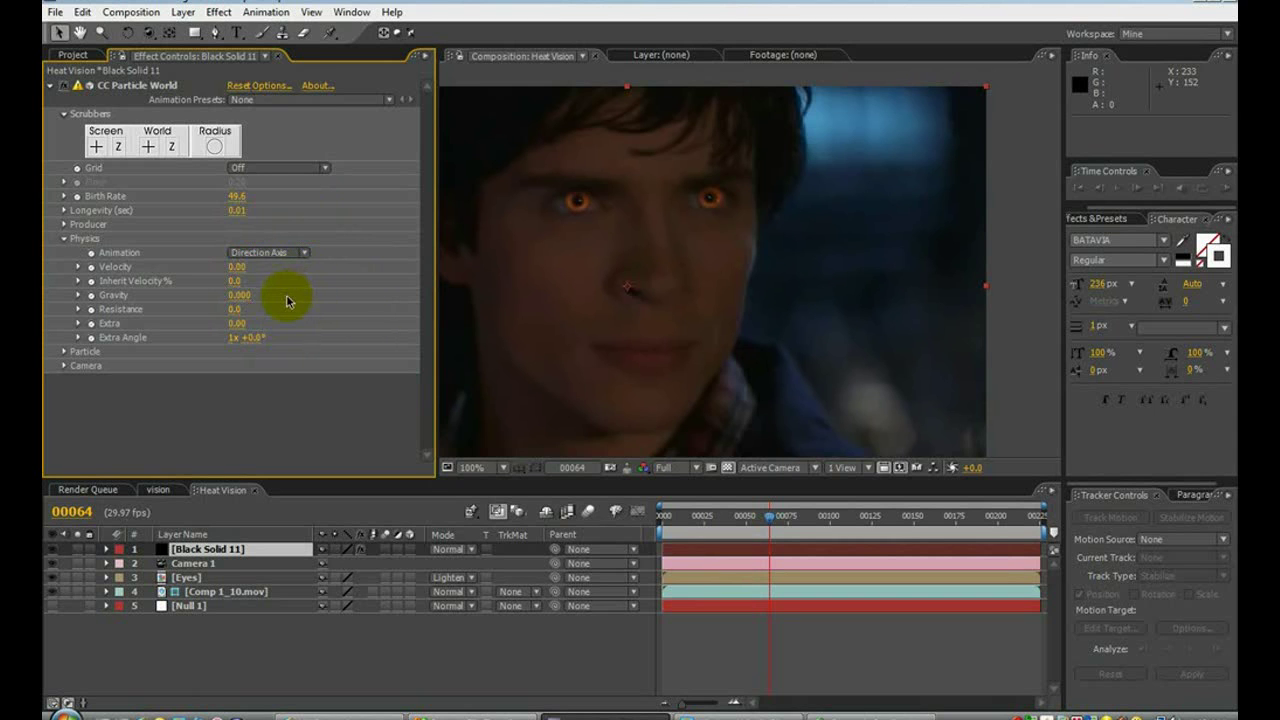
- Make the particles Shaded Spheres with 100% Max Opacity and 0% size variation
click(64, 352)
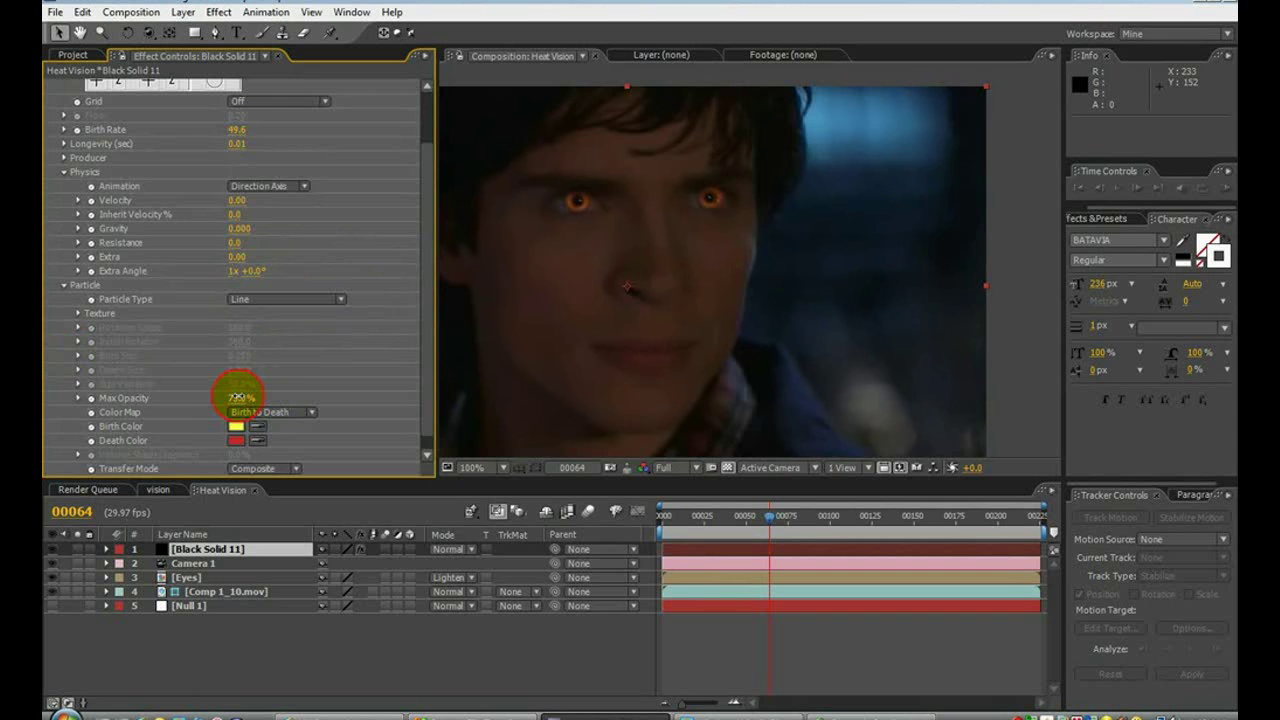
drag(237, 398, 309, 400)
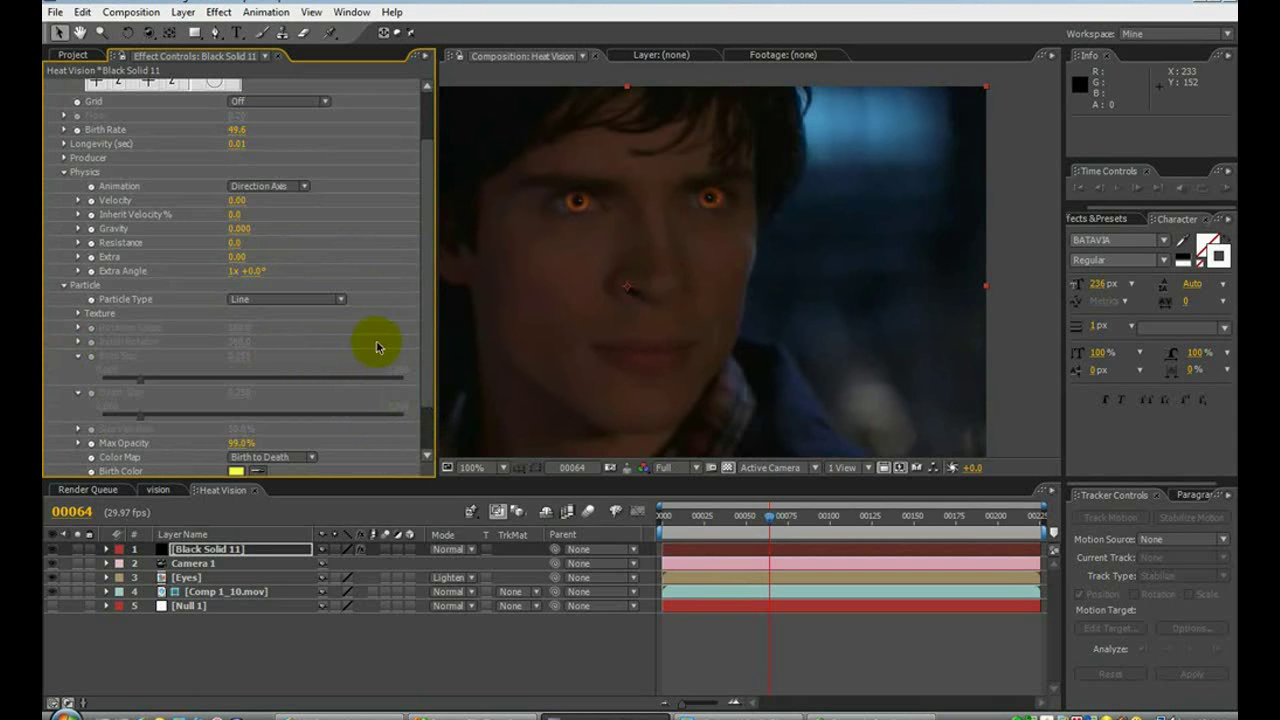
drag(236, 443, 300, 443)
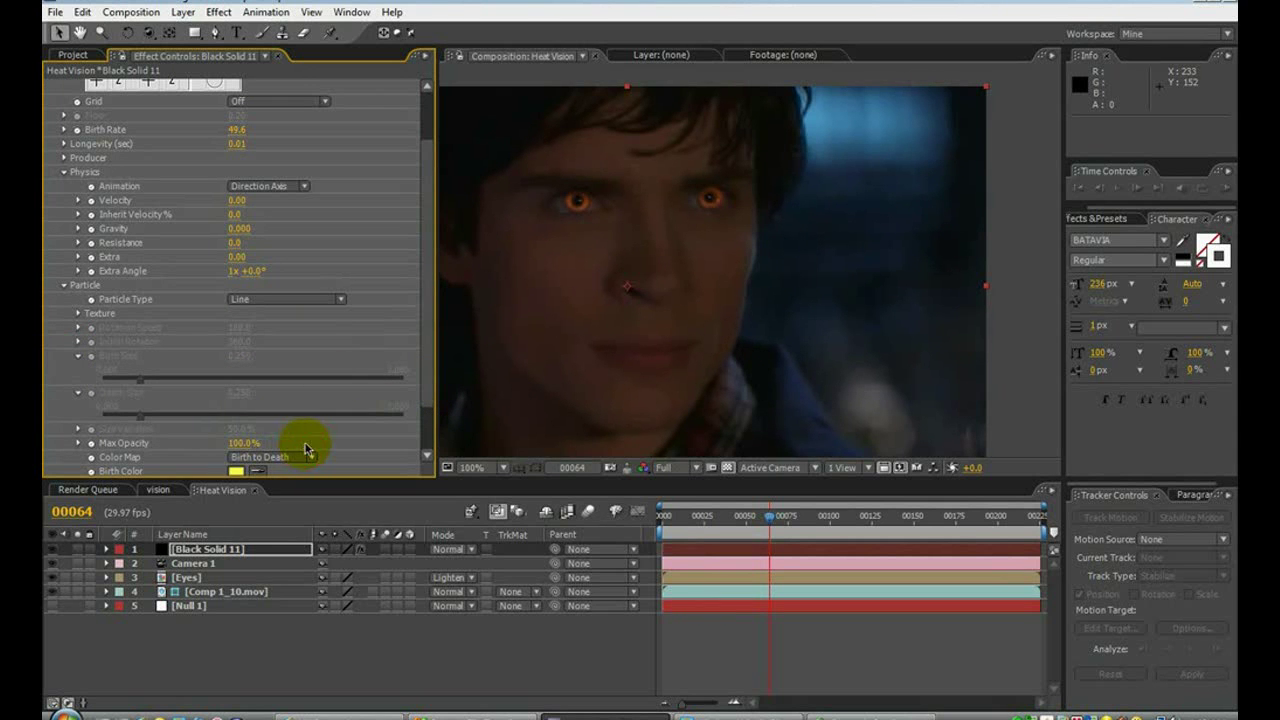
click(309, 300)
click(322, 338)
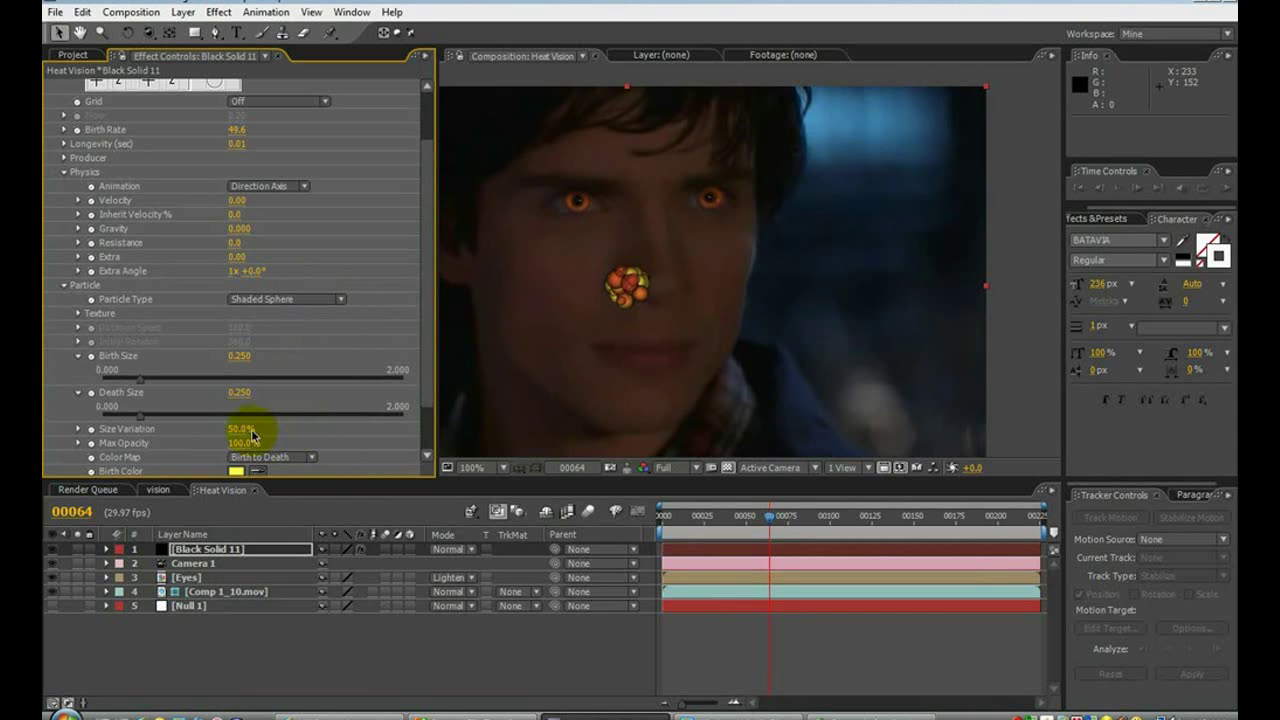
drag(238, 435, 65, 443)
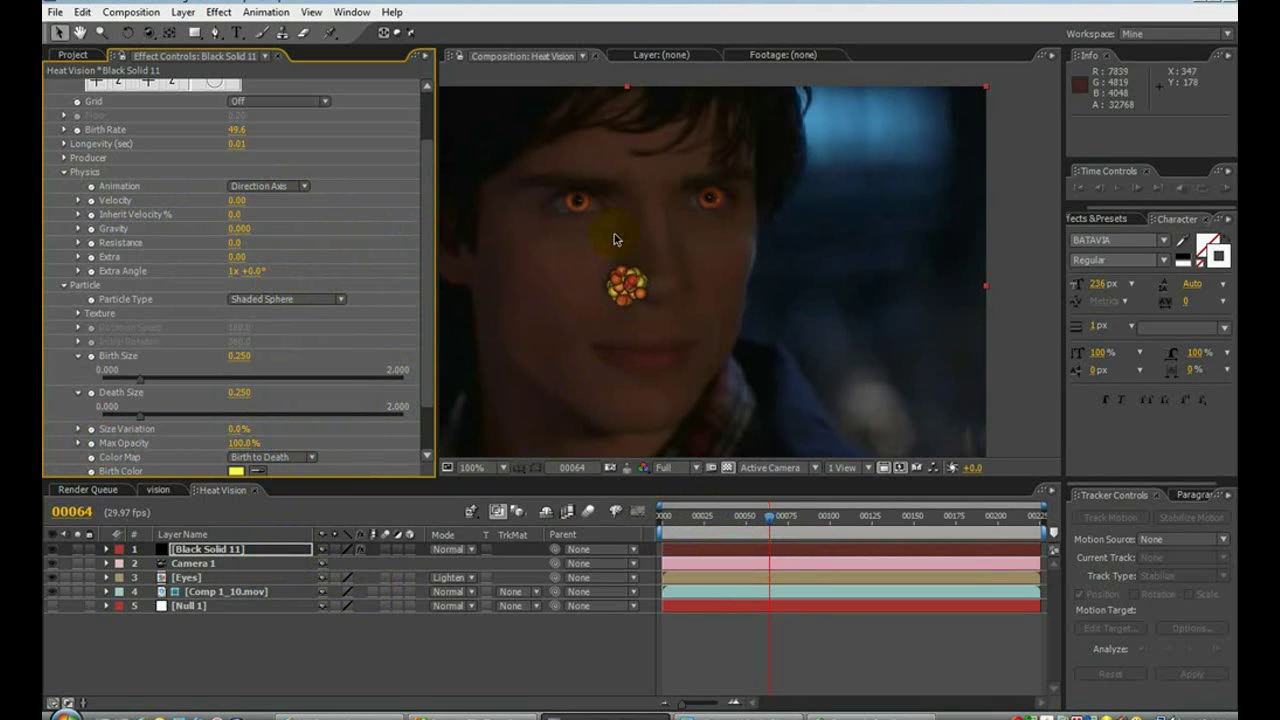
- Set the particles' Birth Size and Death Size to 0.5
scroll(651, 309, down, 1)
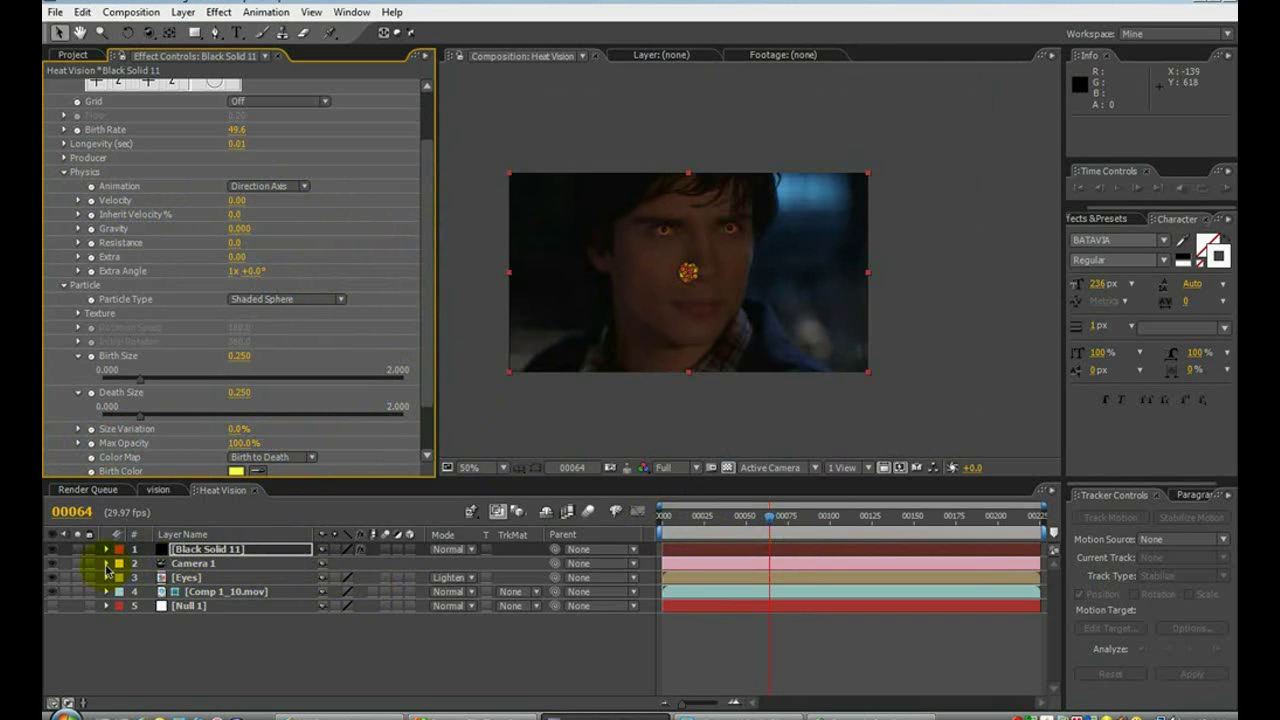
scroll(808, 263, up, 1)
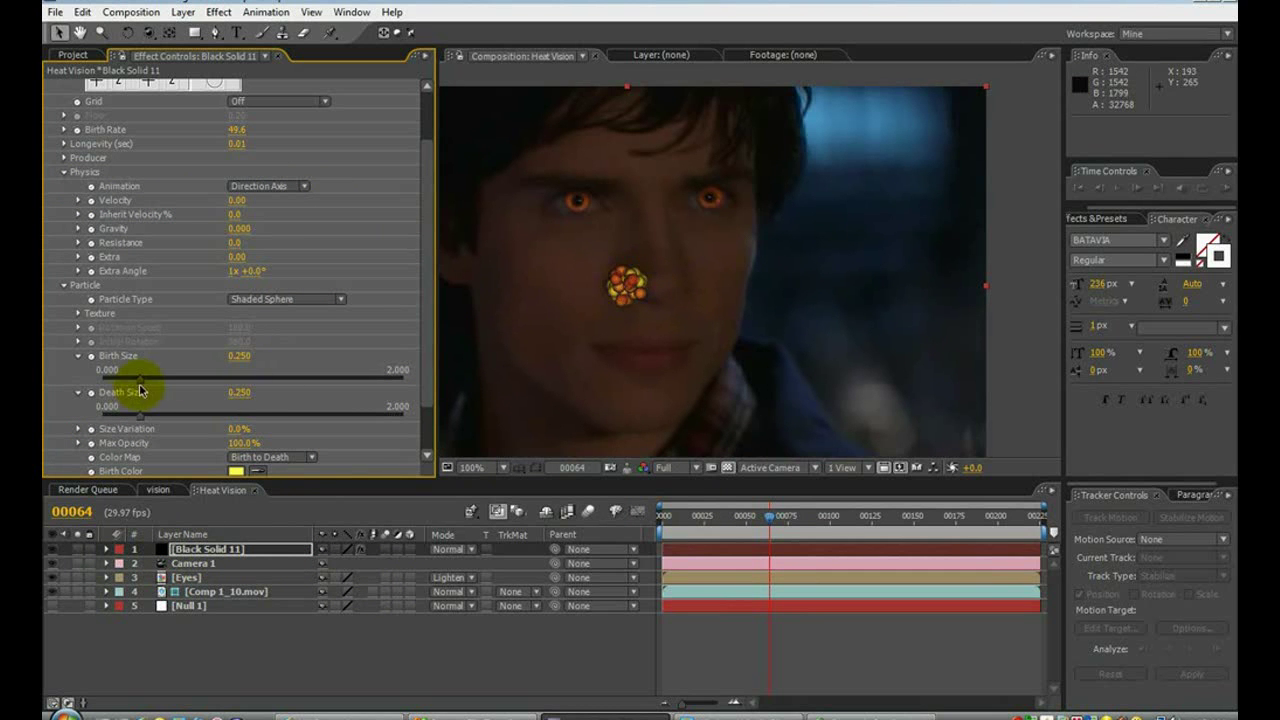
drag(139, 385, 166, 381)
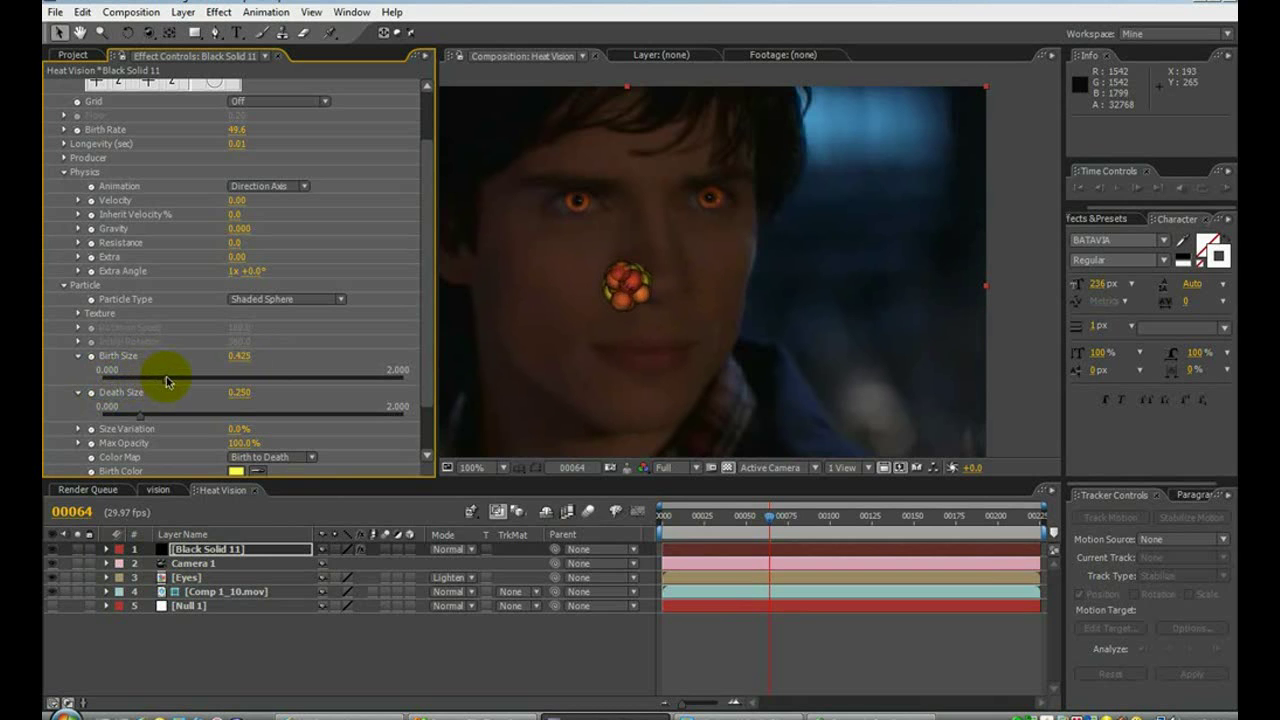
click(240, 355)
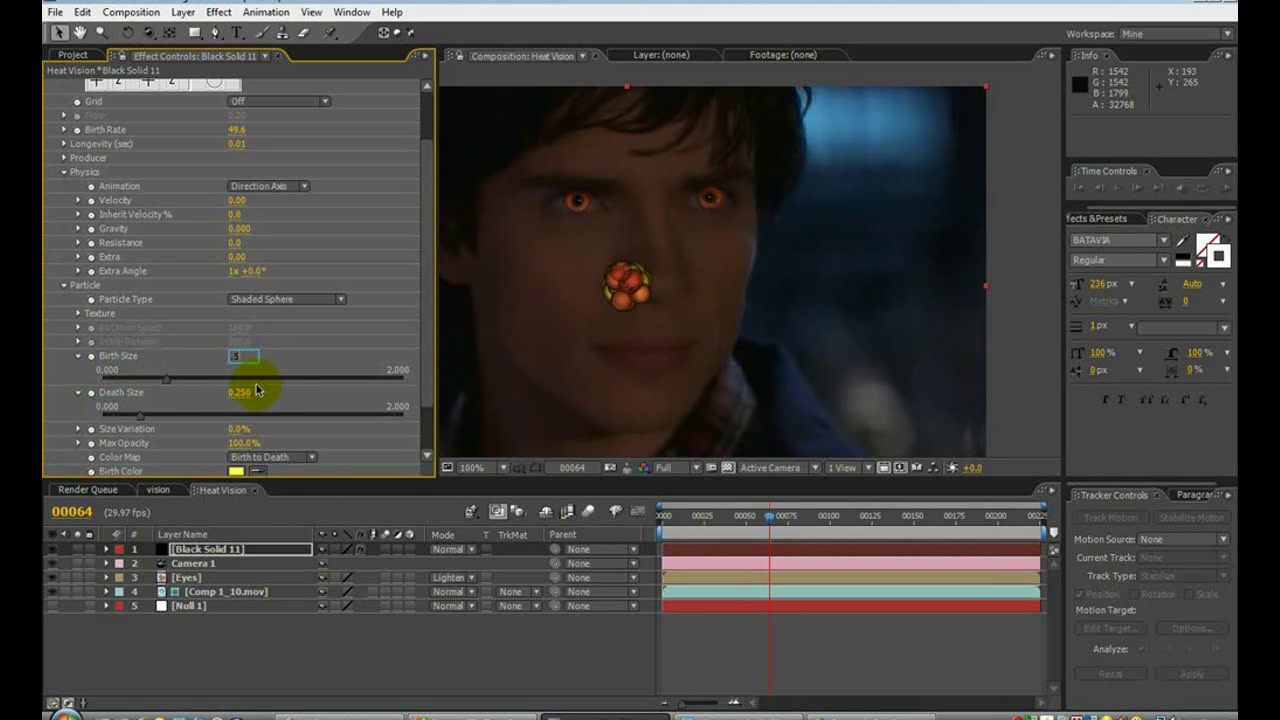
text(.5)
click(241, 392)
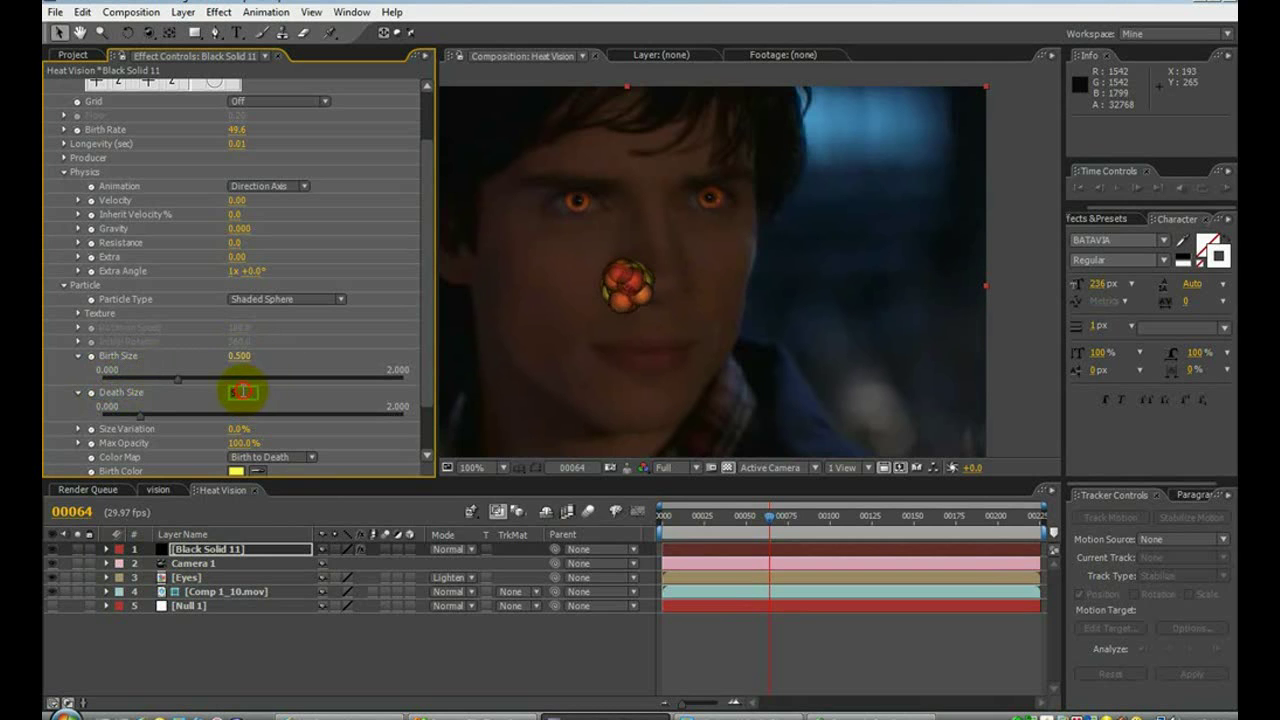
text(.5)
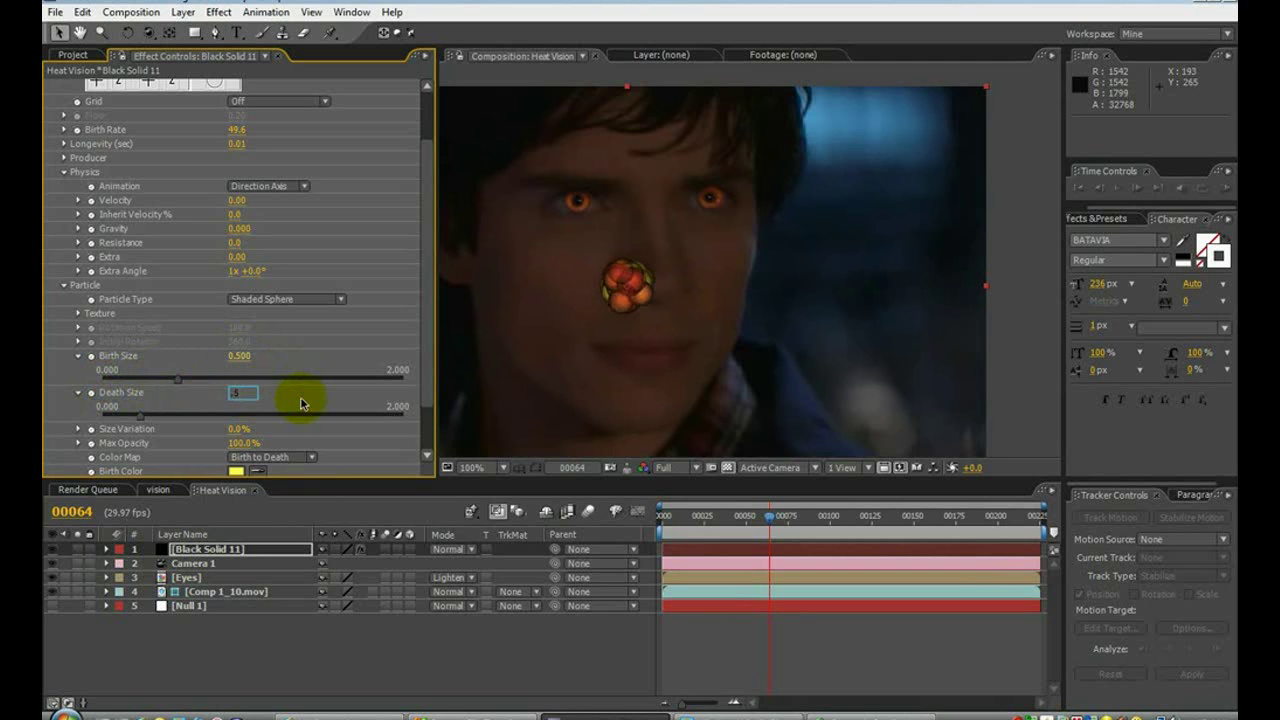
key(Return)
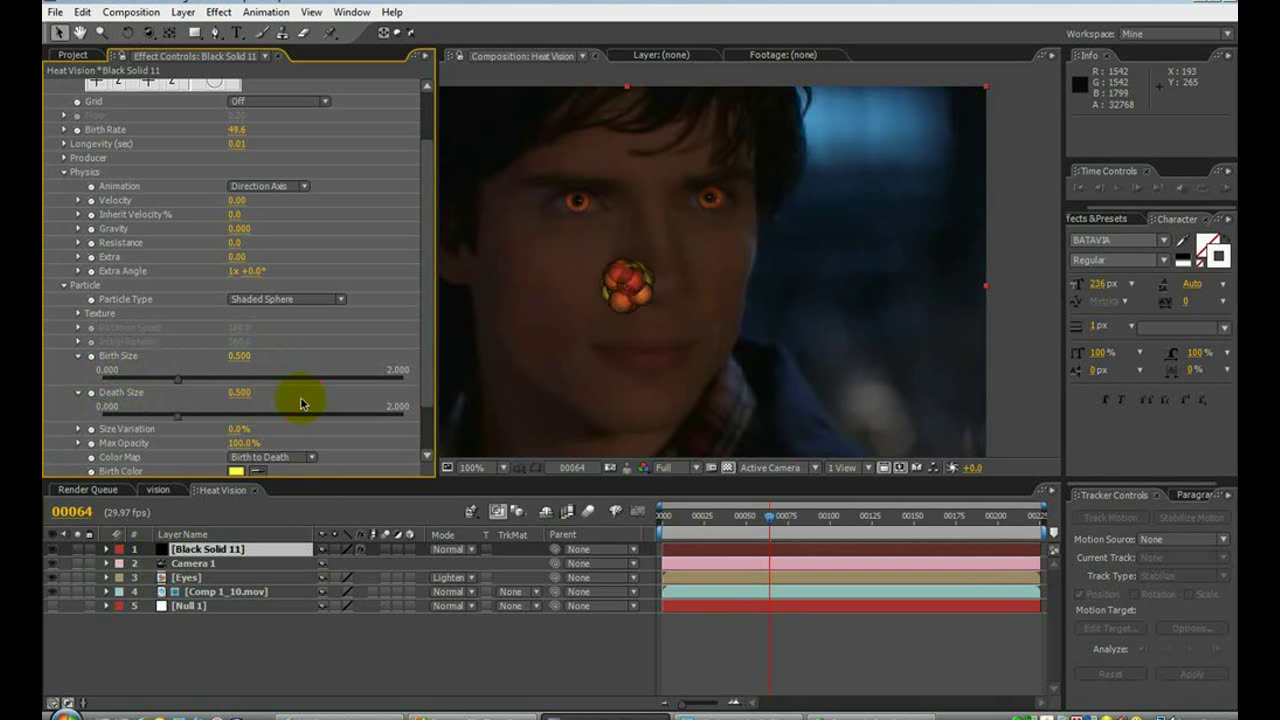
- Keep Shaded Sphere as the particle type and set Black Solid 11's mode to Add
click(312, 304)
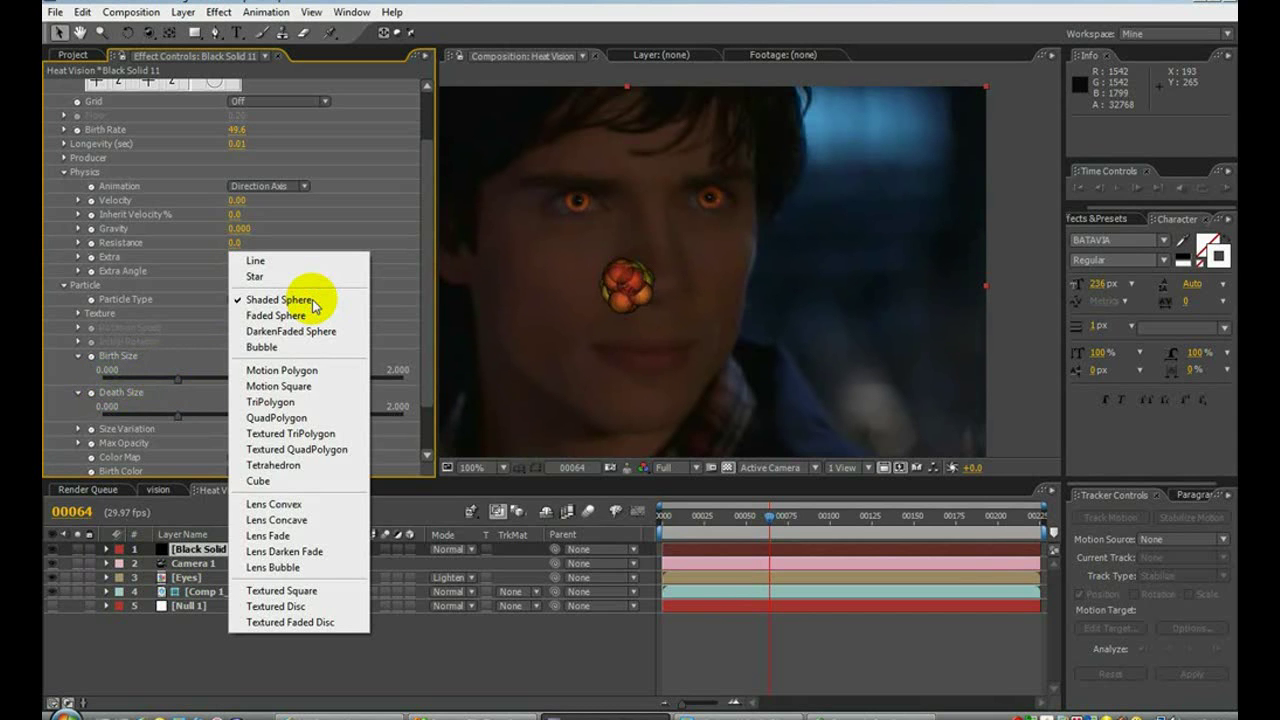
click(312, 302)
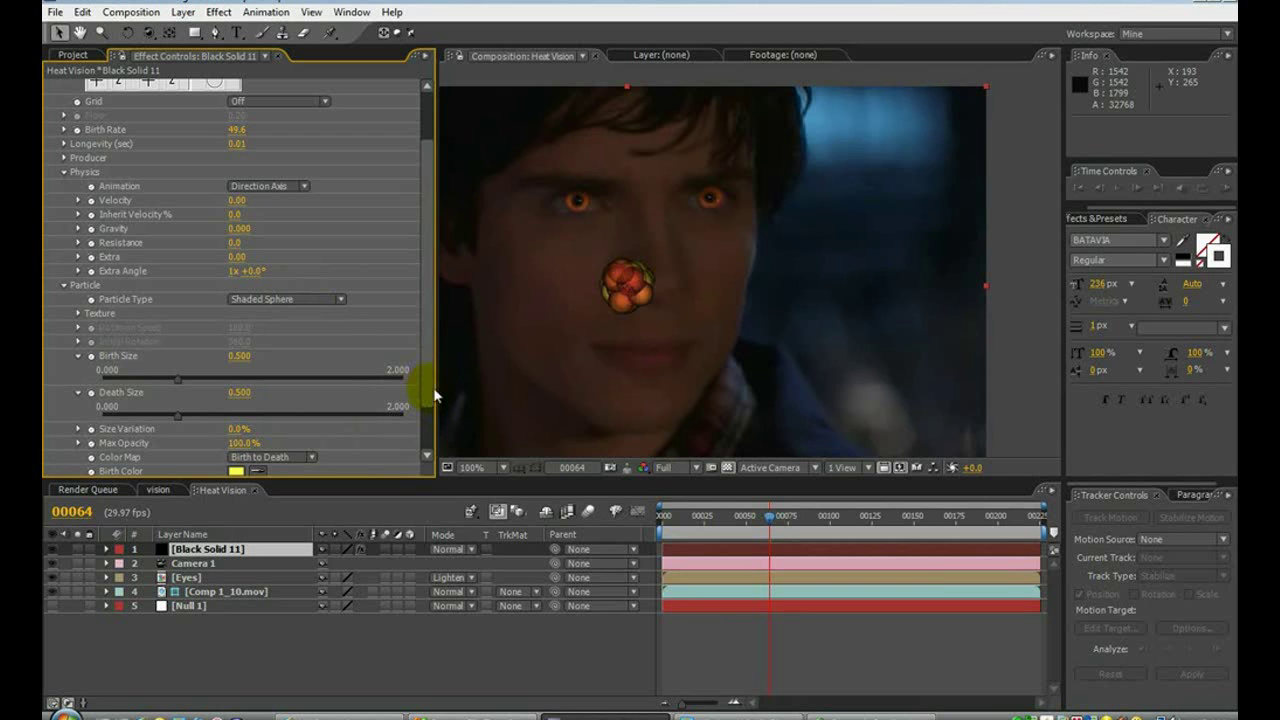
click(456, 550)
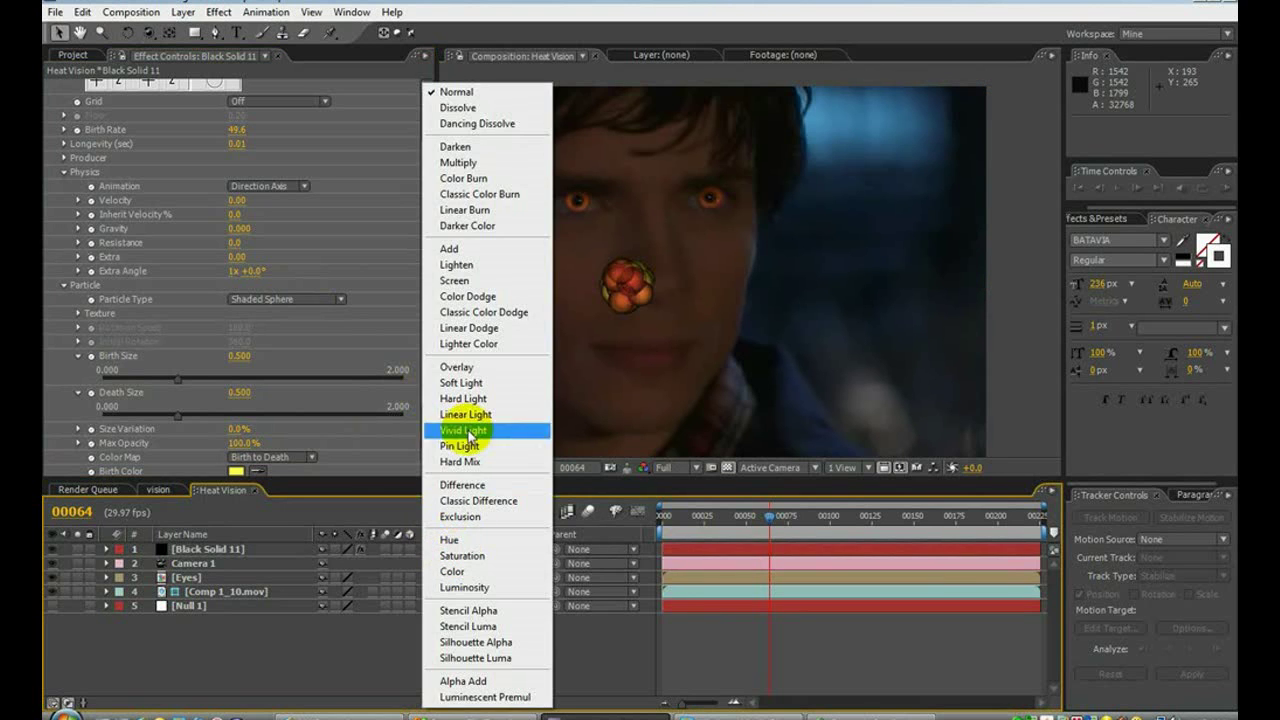
click(465, 251)
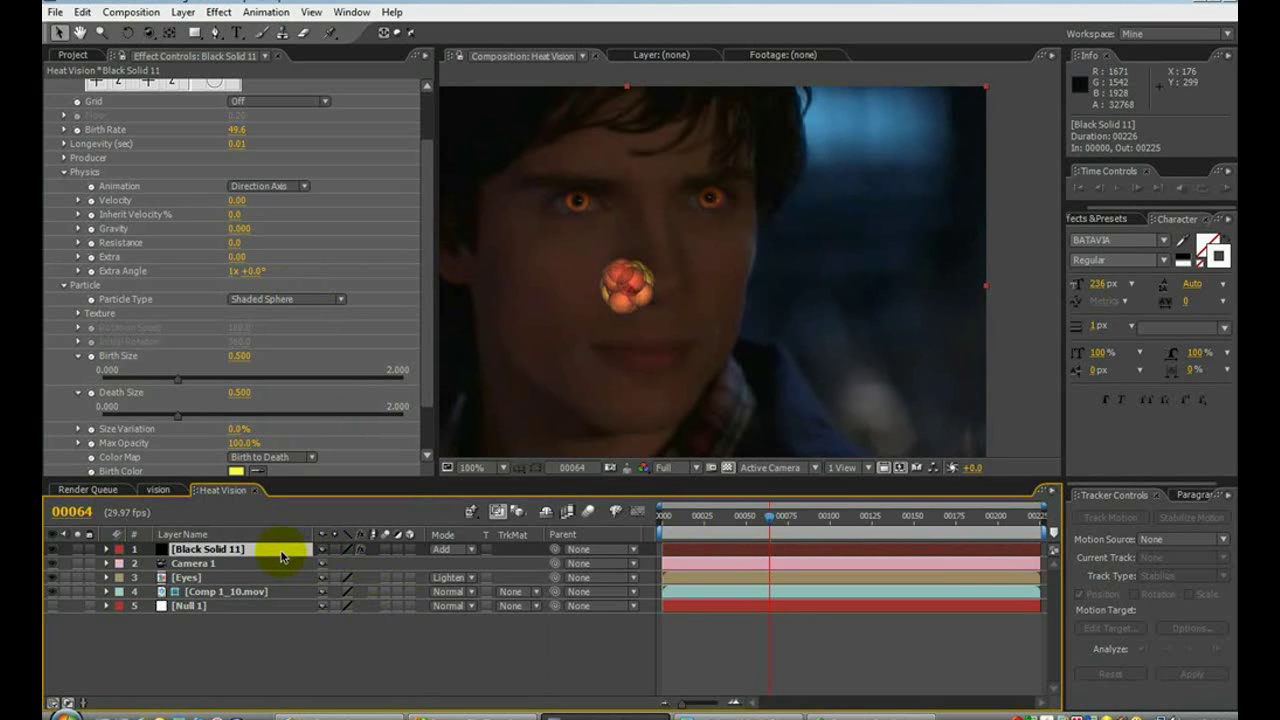
- Set Camera 1's Position to 360.0, 240.0, -7843.0, shrinking the particles to a dot
click(107, 564)
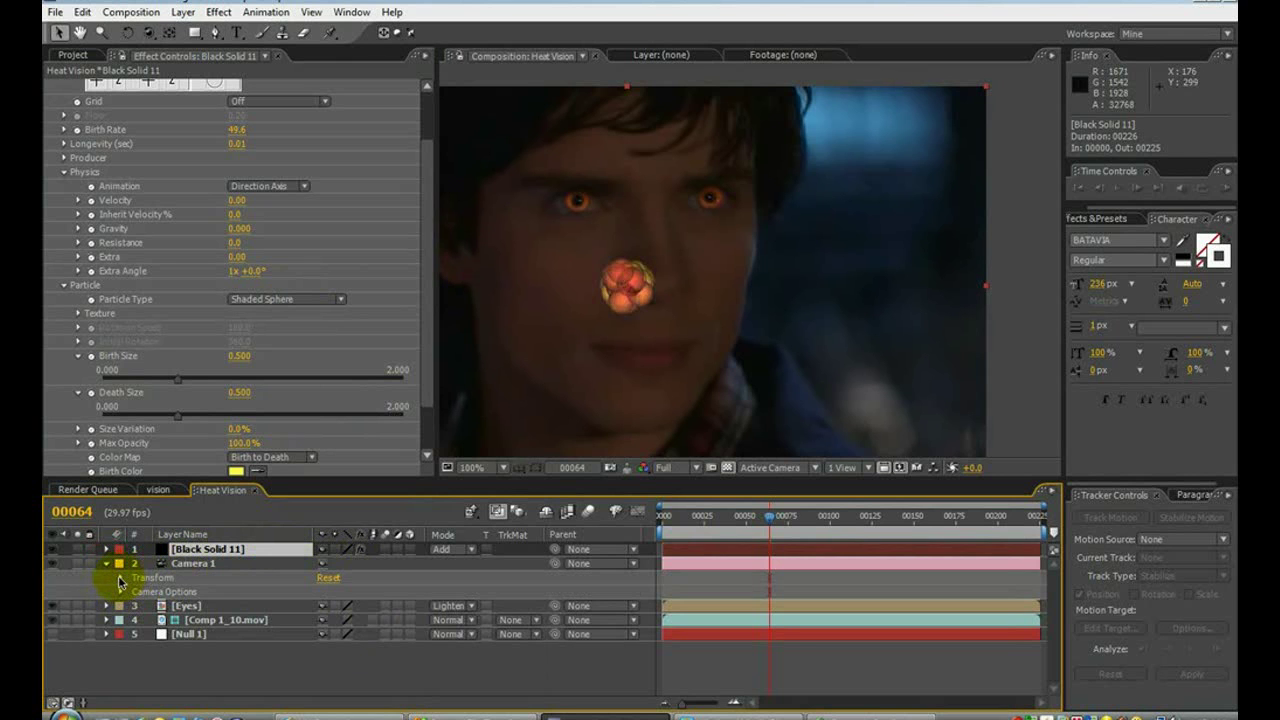
click(118, 580)
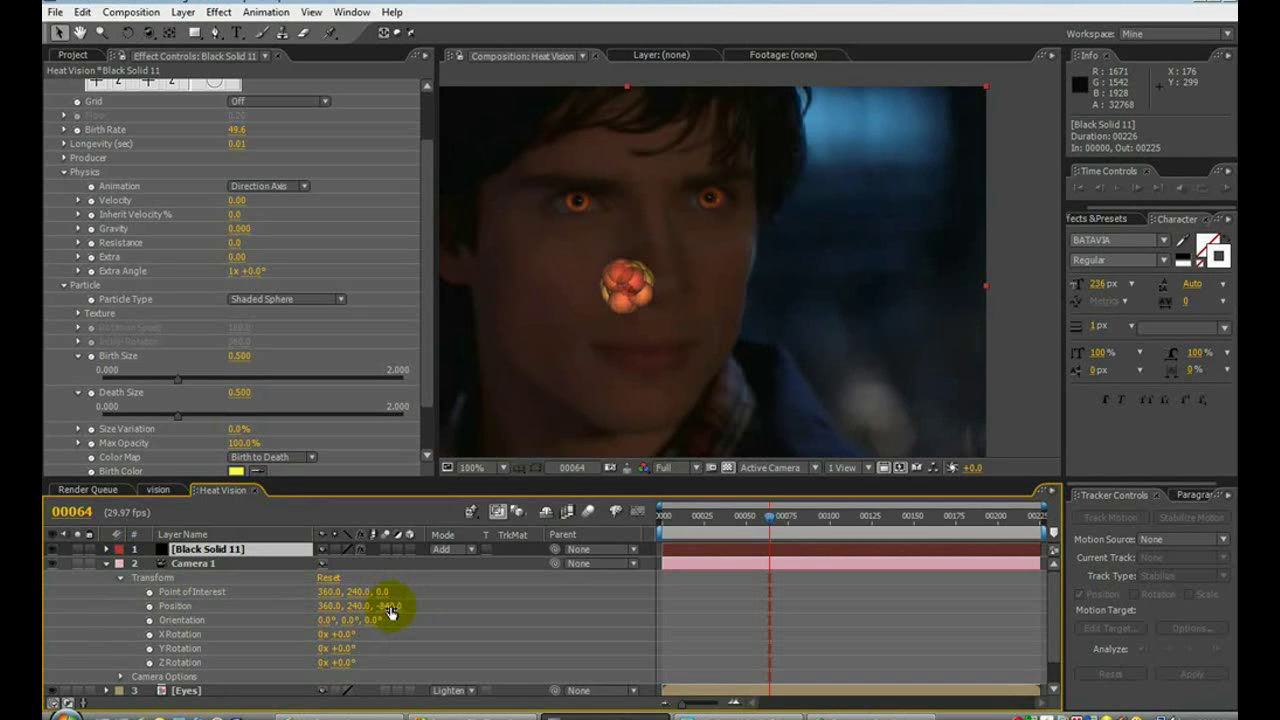
drag(390, 613, 100, 716)
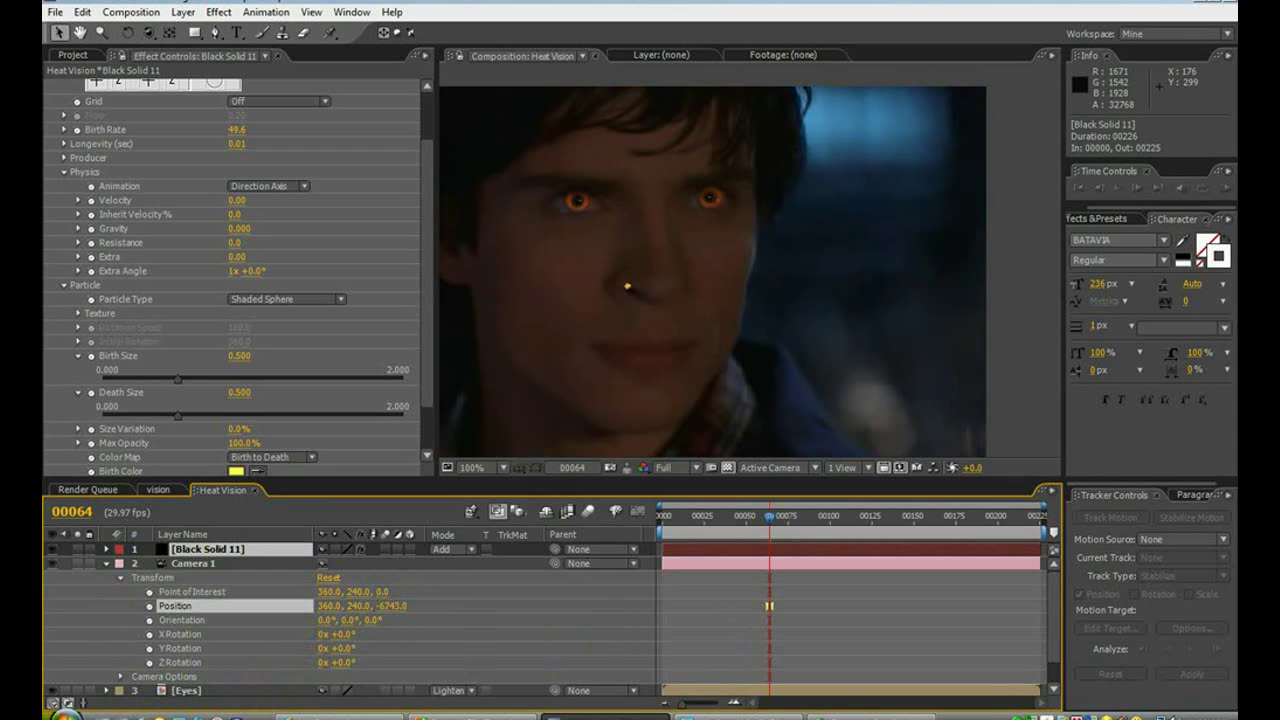
drag(383, 712, 247, 714)
drag(217, 716, 136, 716)
key(ctrl+Down)
click(392, 605)
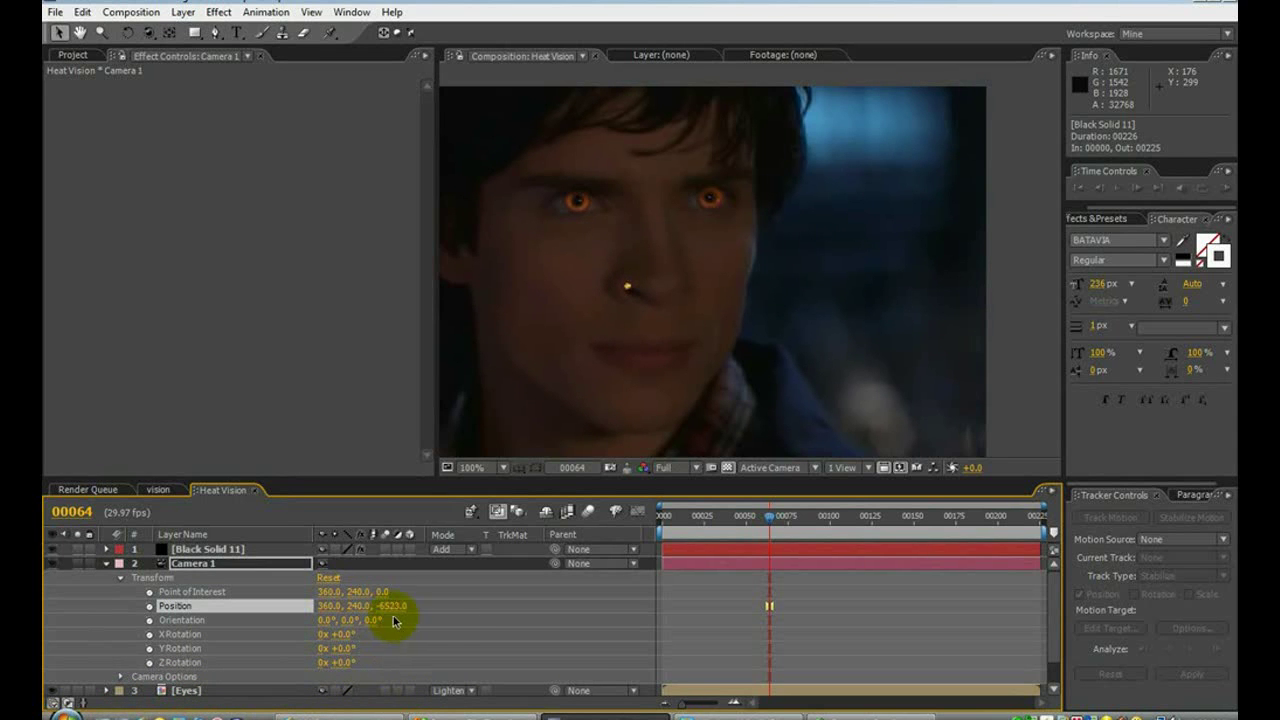
drag(392, 605, 664, 352)
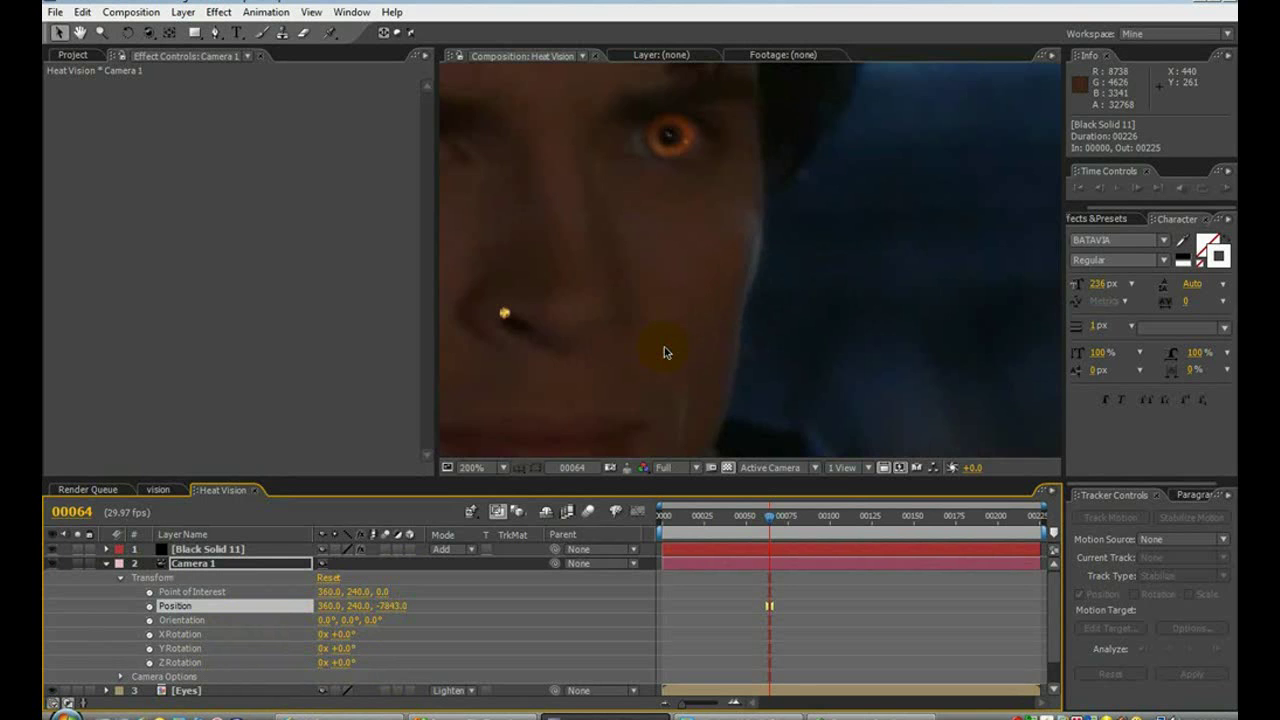
key(ctrl+z)
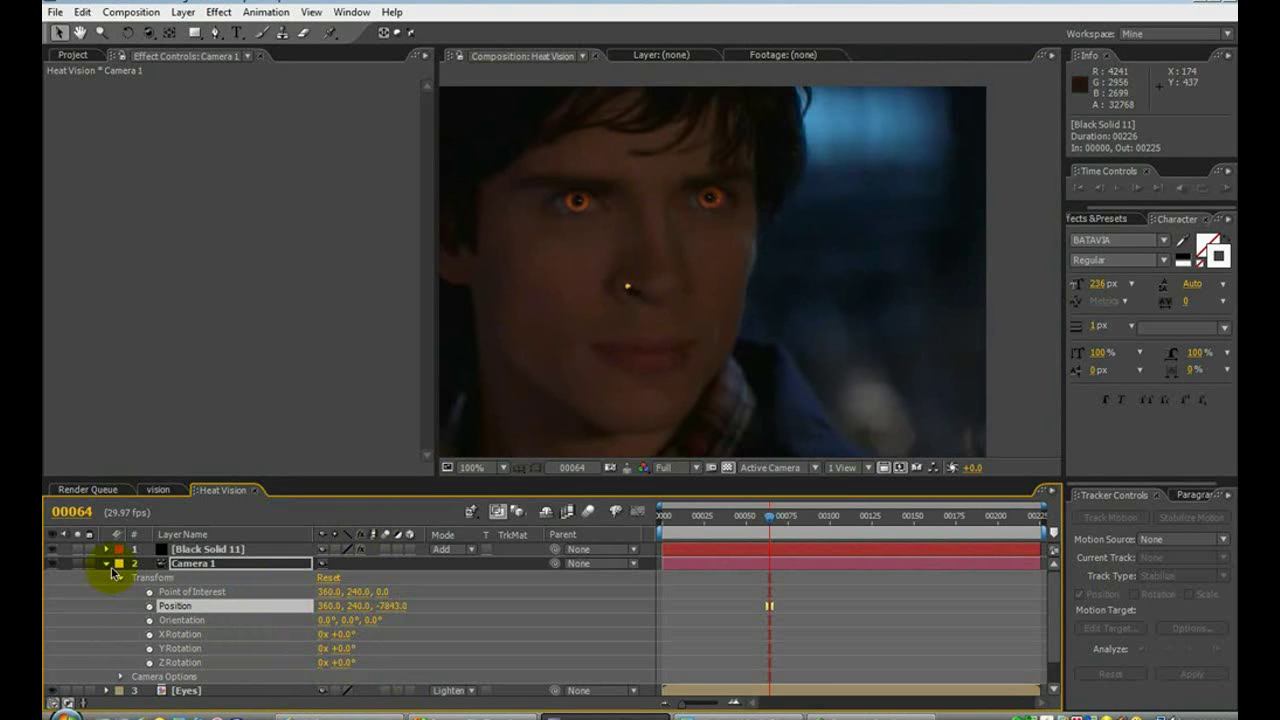
- Set Black Solid 11's Scale to 149% and Anchor Point to 393.0, 309.0
click(106, 564)
click(106, 549)
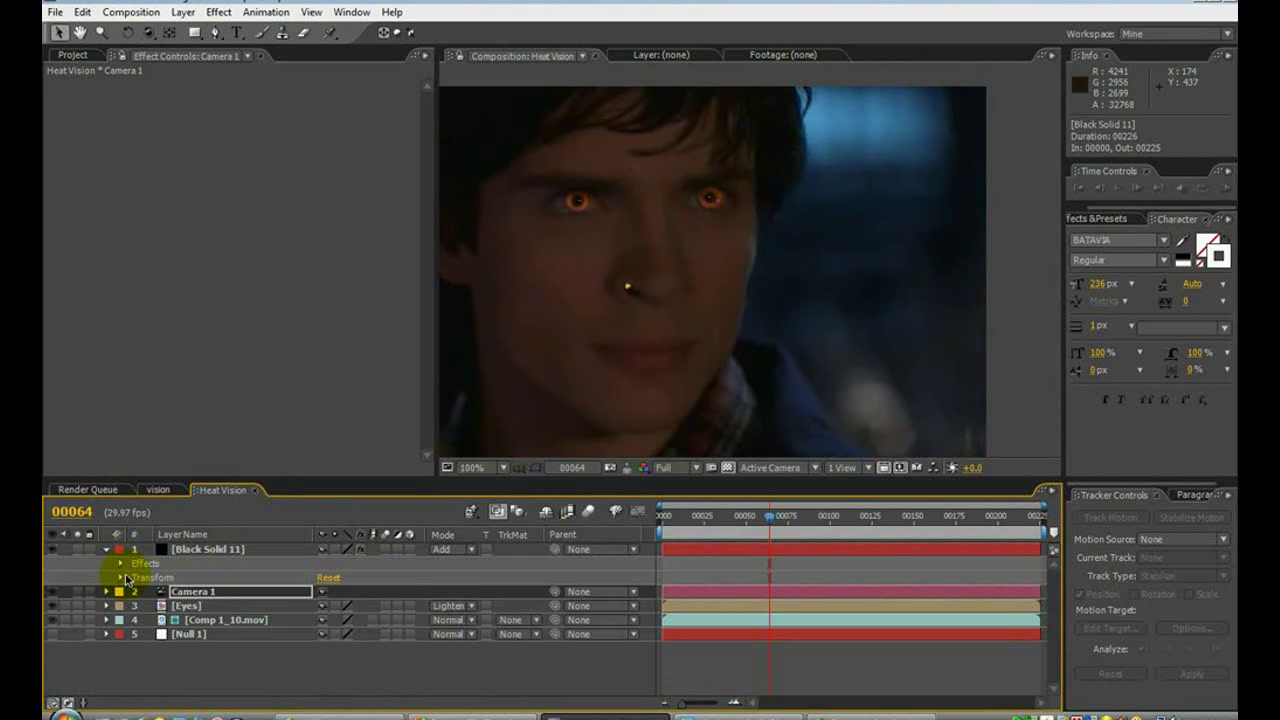
click(120, 578)
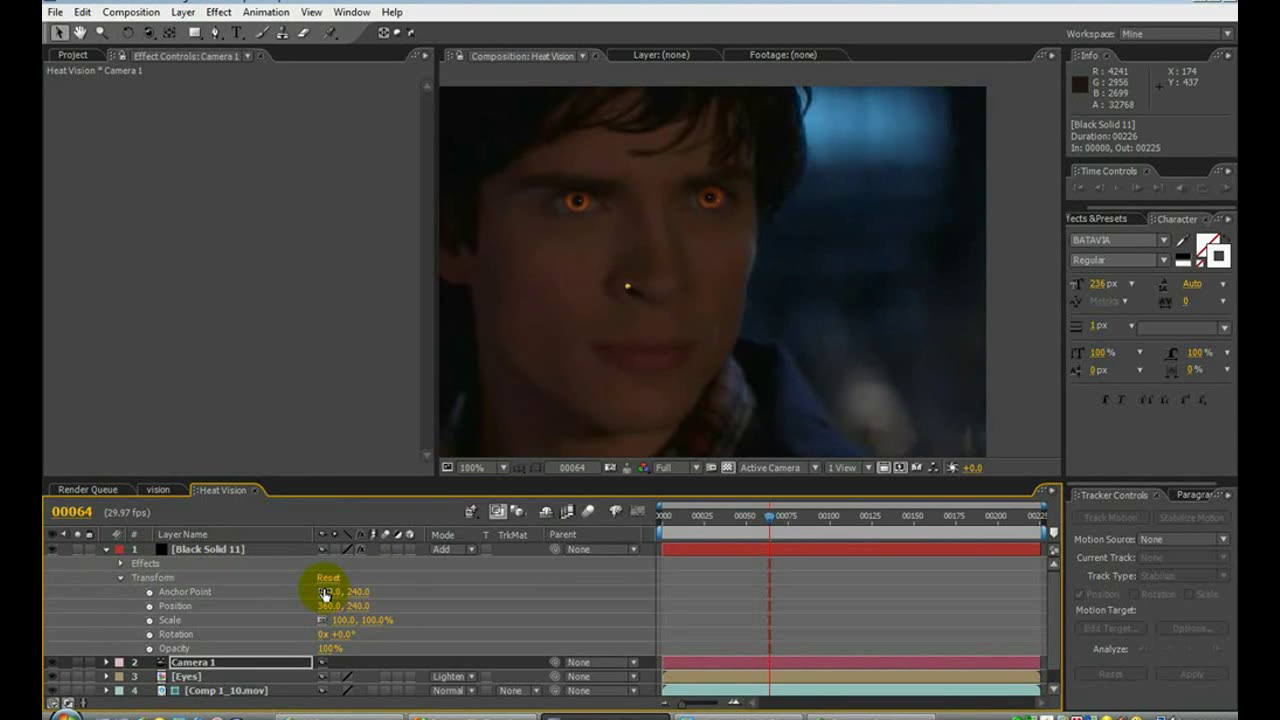
scroll(566, 313, down, 2)
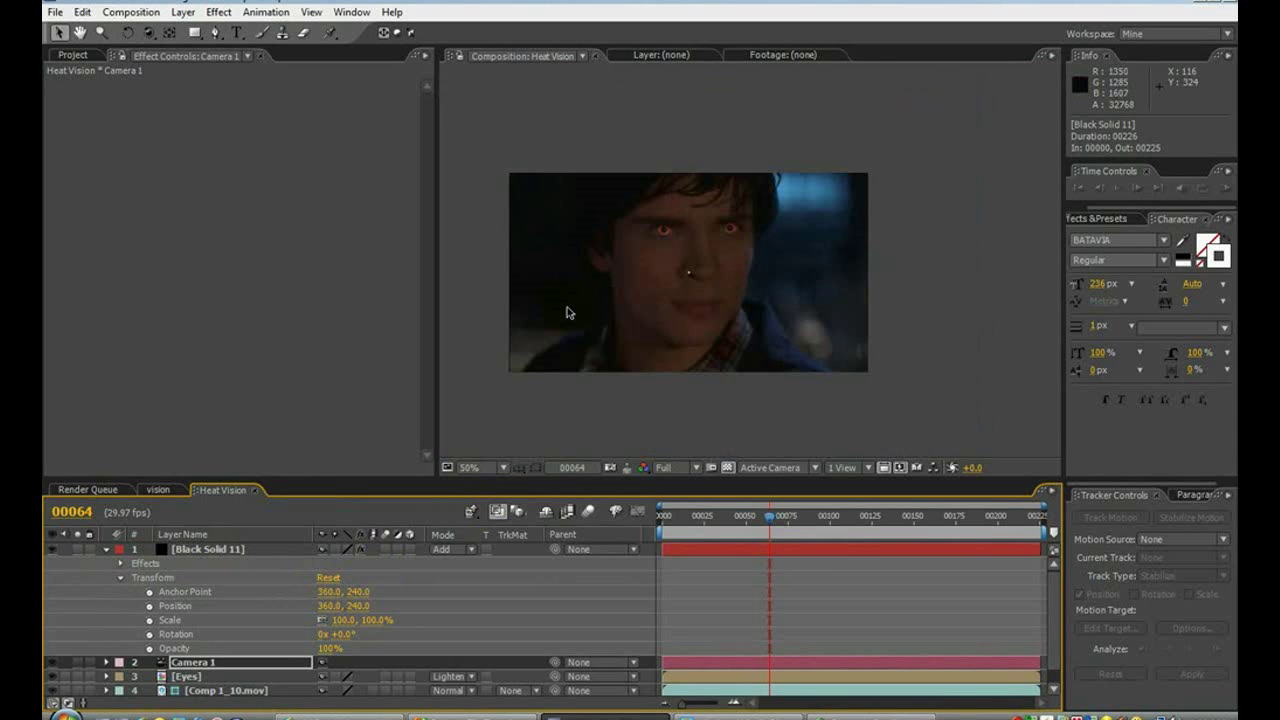
click(243, 549)
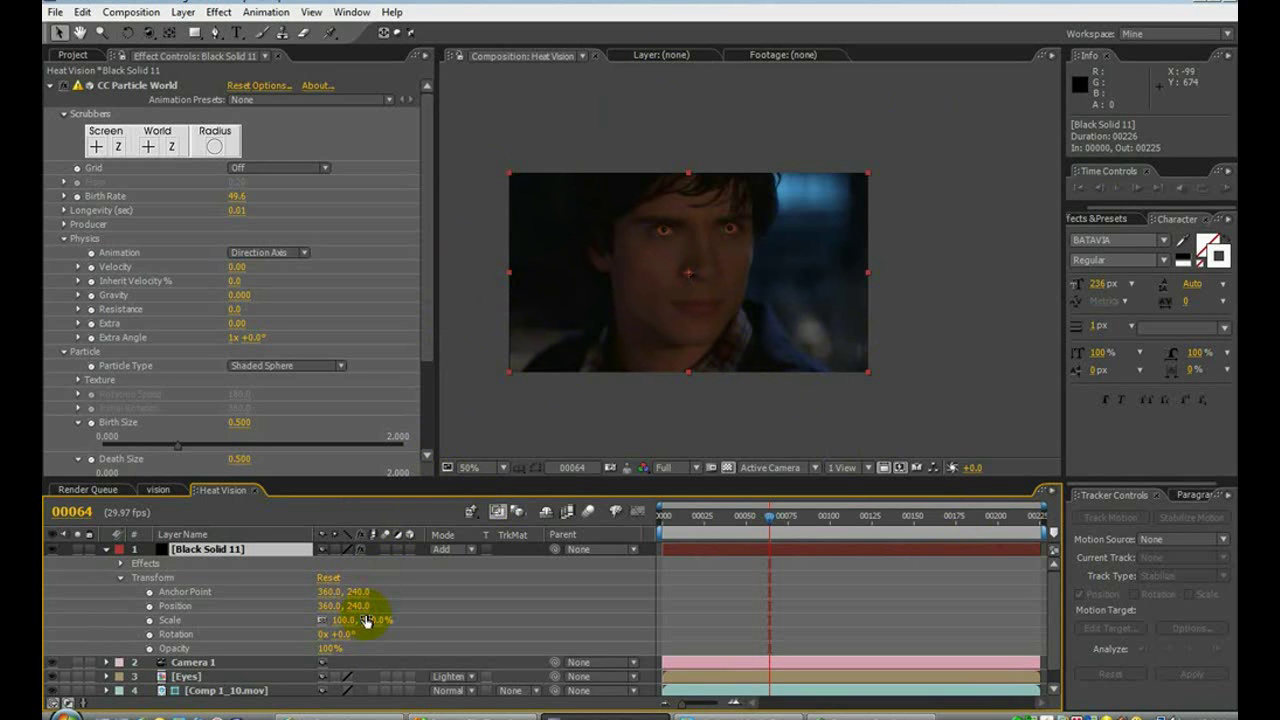
drag(373, 630, 413, 623)
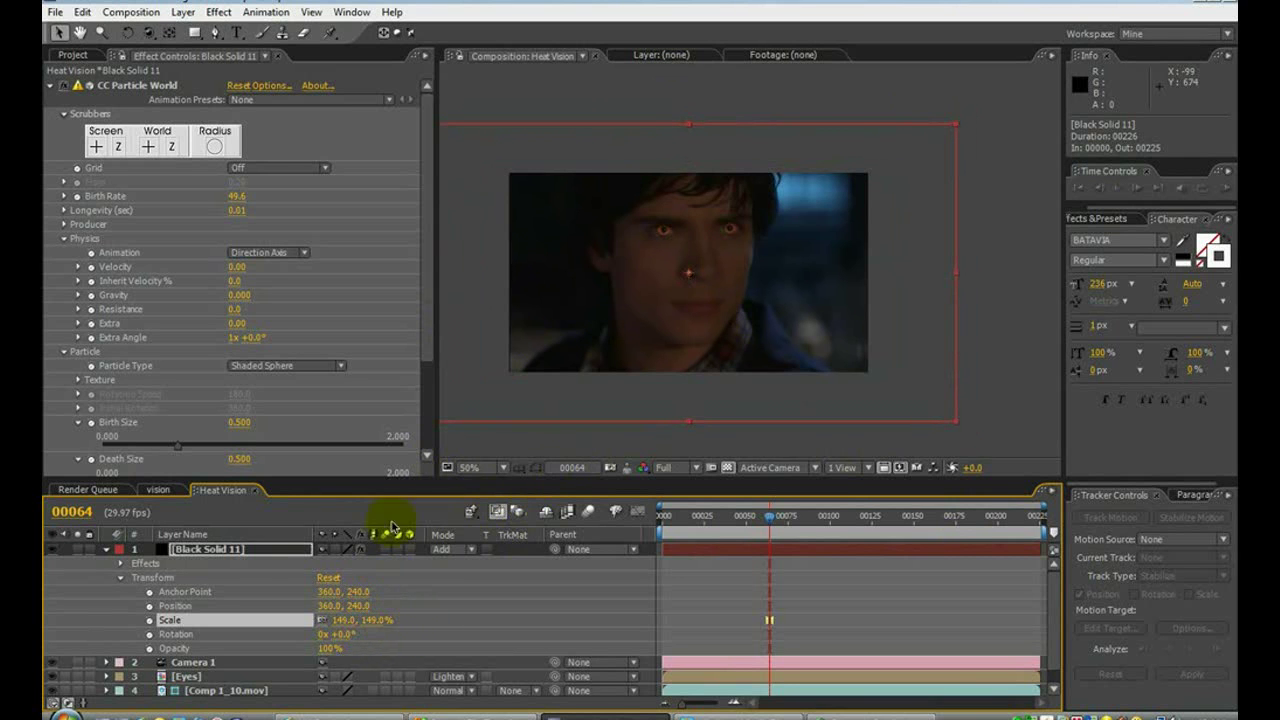
click(331, 598)
drag(331, 598, 443, 564)
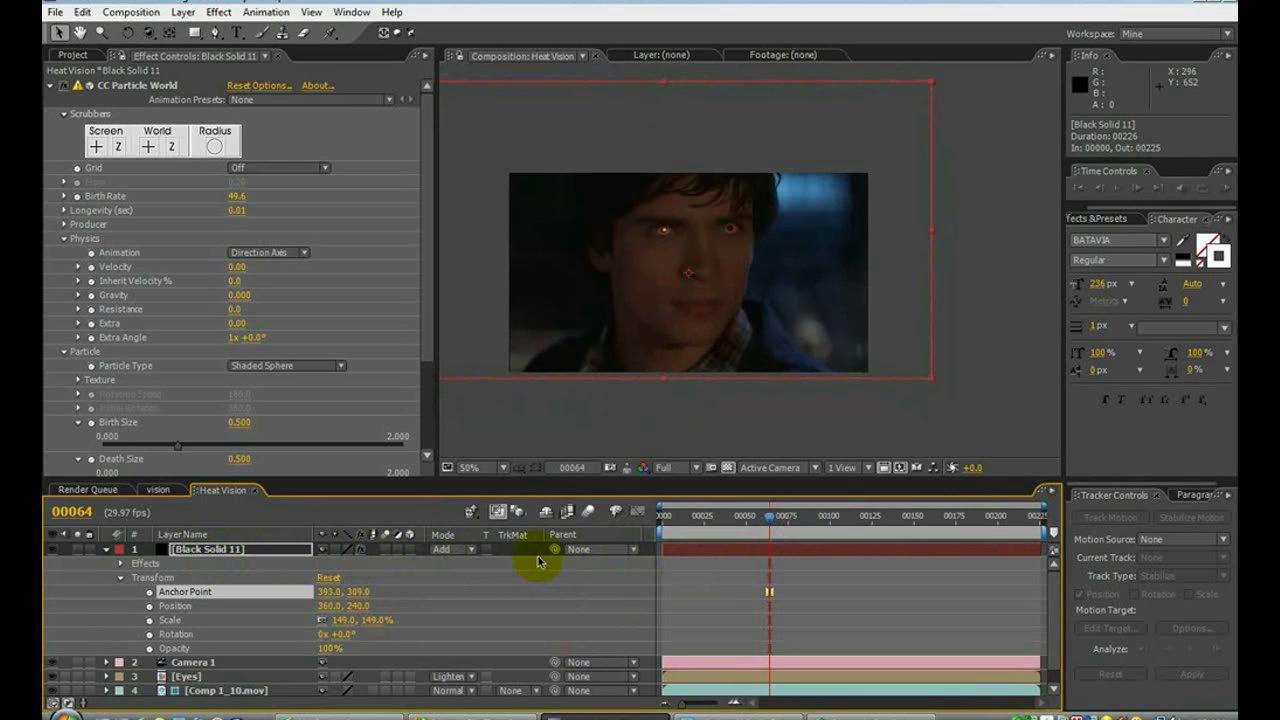
- Parent Black Solid 11 to Null 1 and scale it to 158.1% at frame 53
click(613, 553)
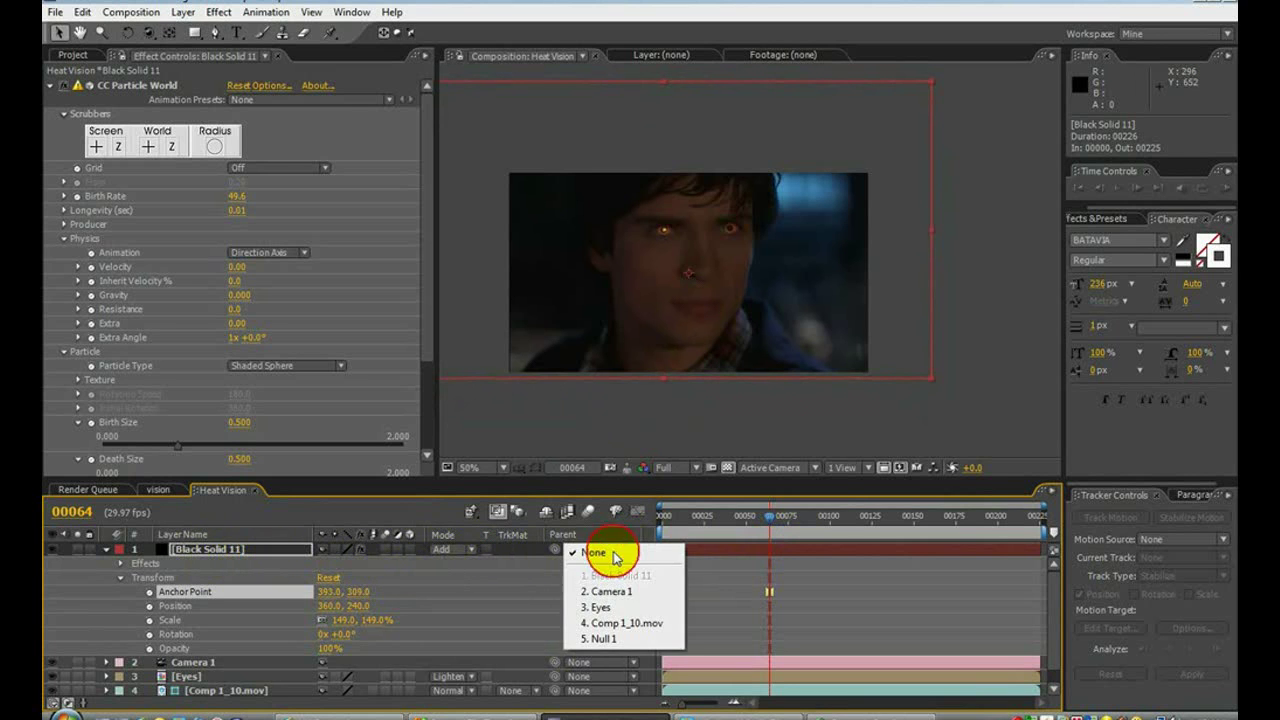
click(618, 636)
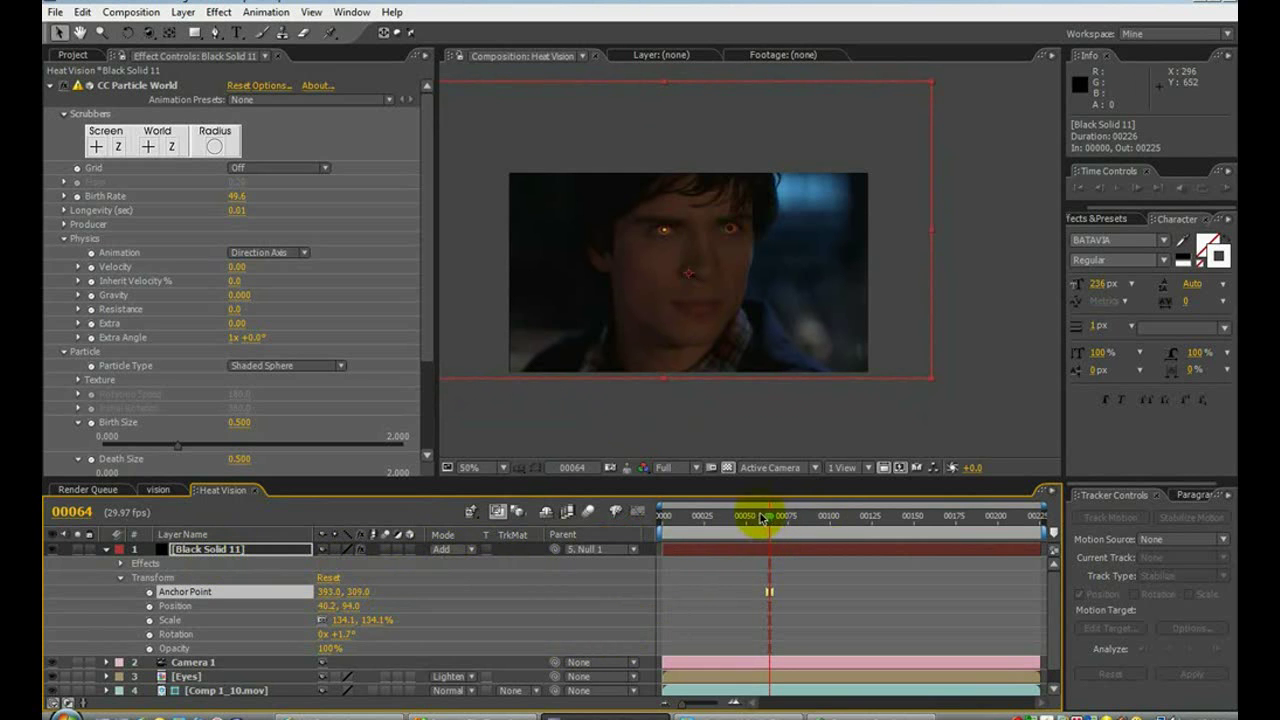
mouse_move(776, 519)
mouse_down()
mouse_move(987, 514)
mouse_move(737, 514)
mouse_move(786, 514)
mouse_move(757, 514)
mouse_up()
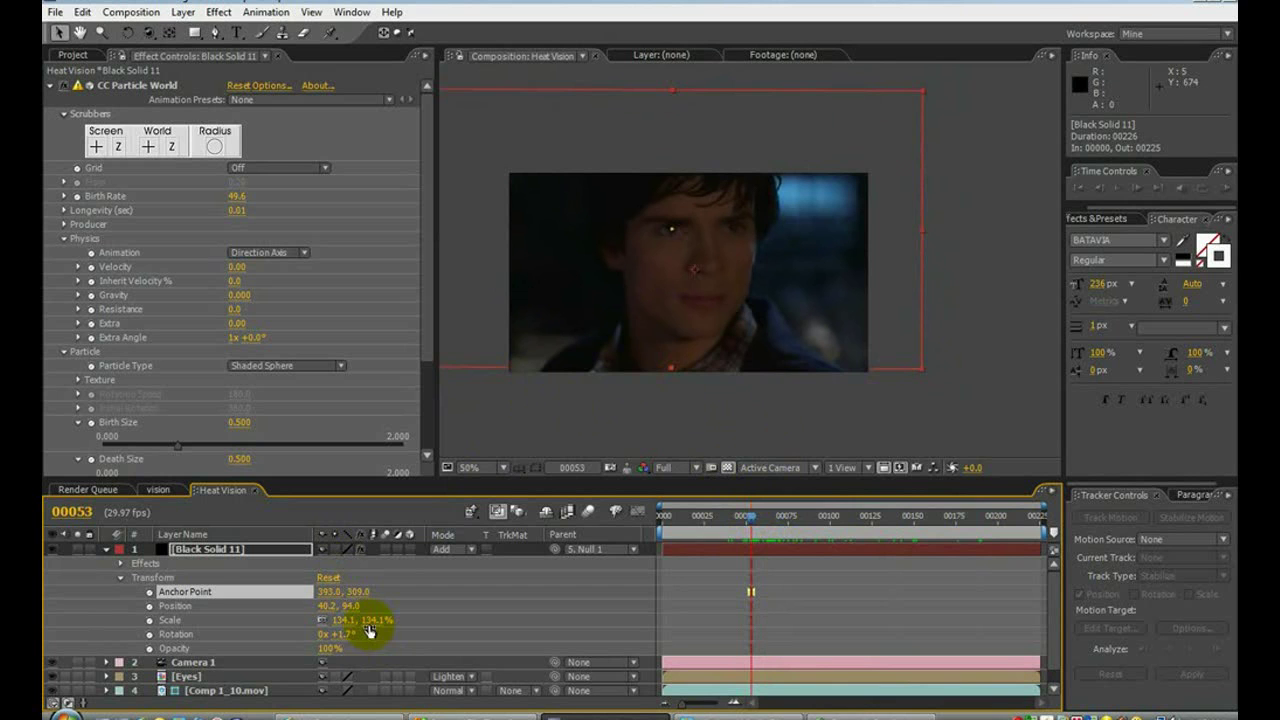
drag(372, 620, 390, 612)
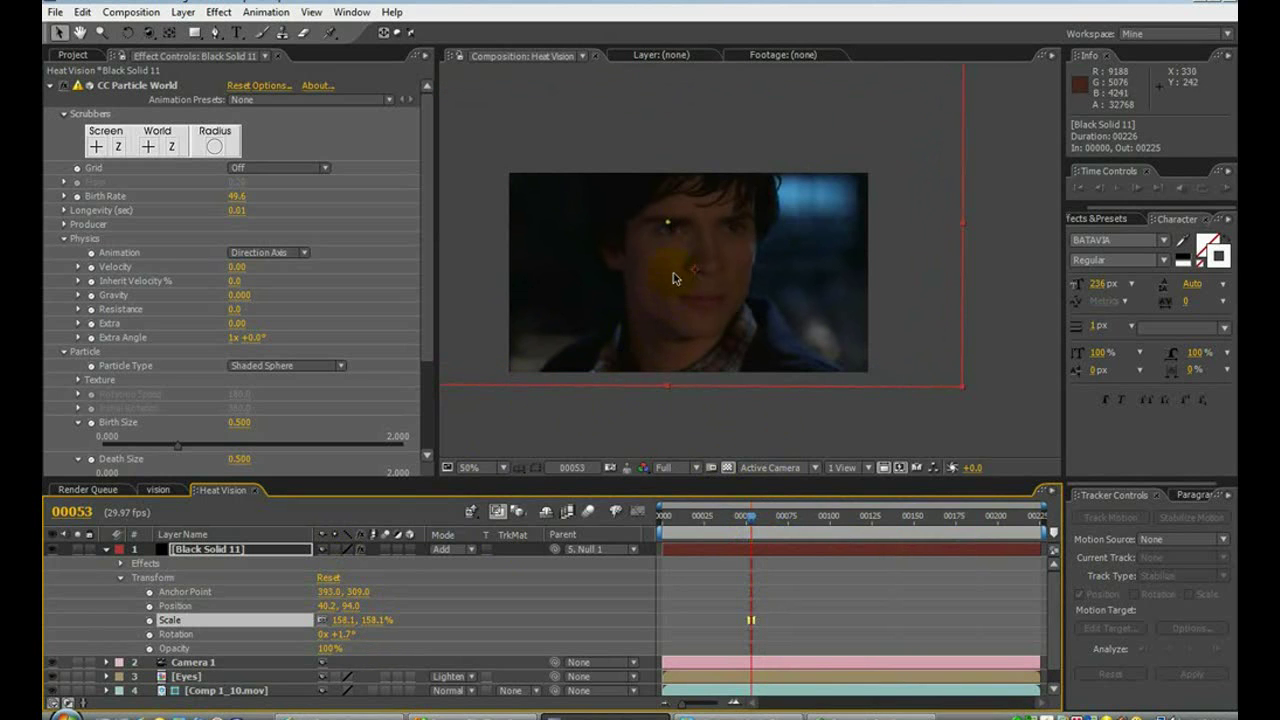
click(632, 397)
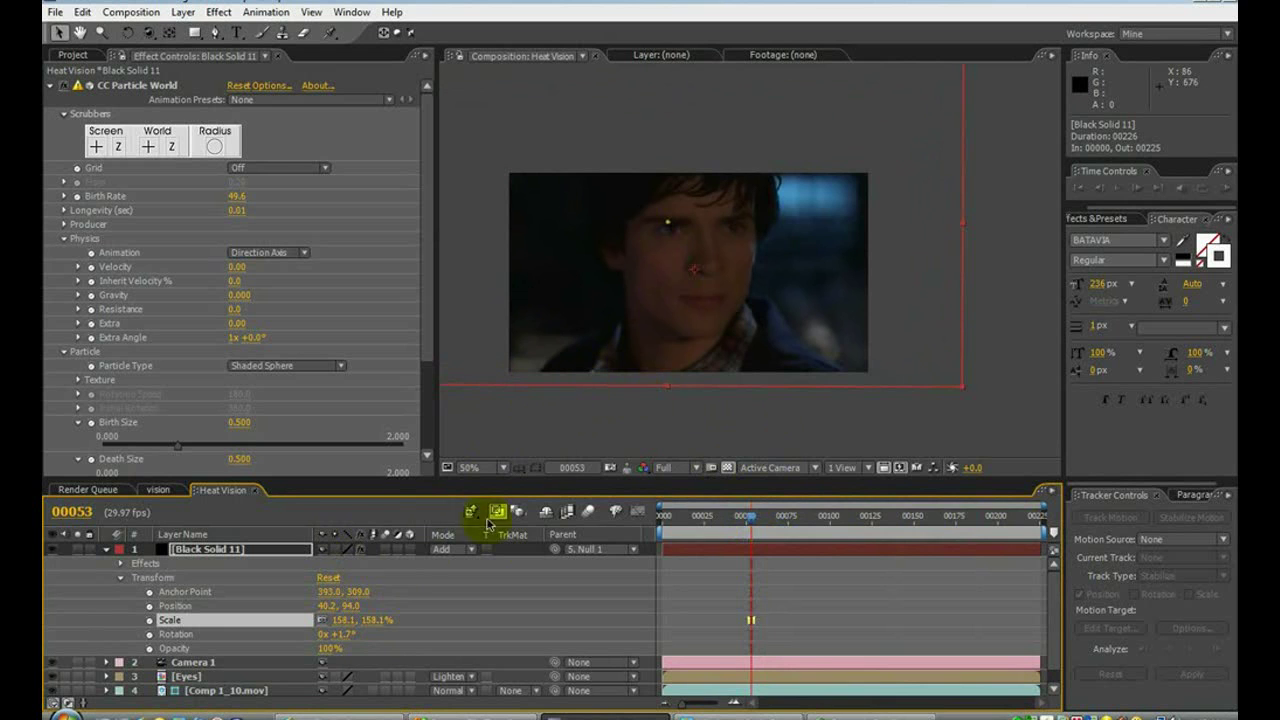
drag(374, 629, 352, 606)
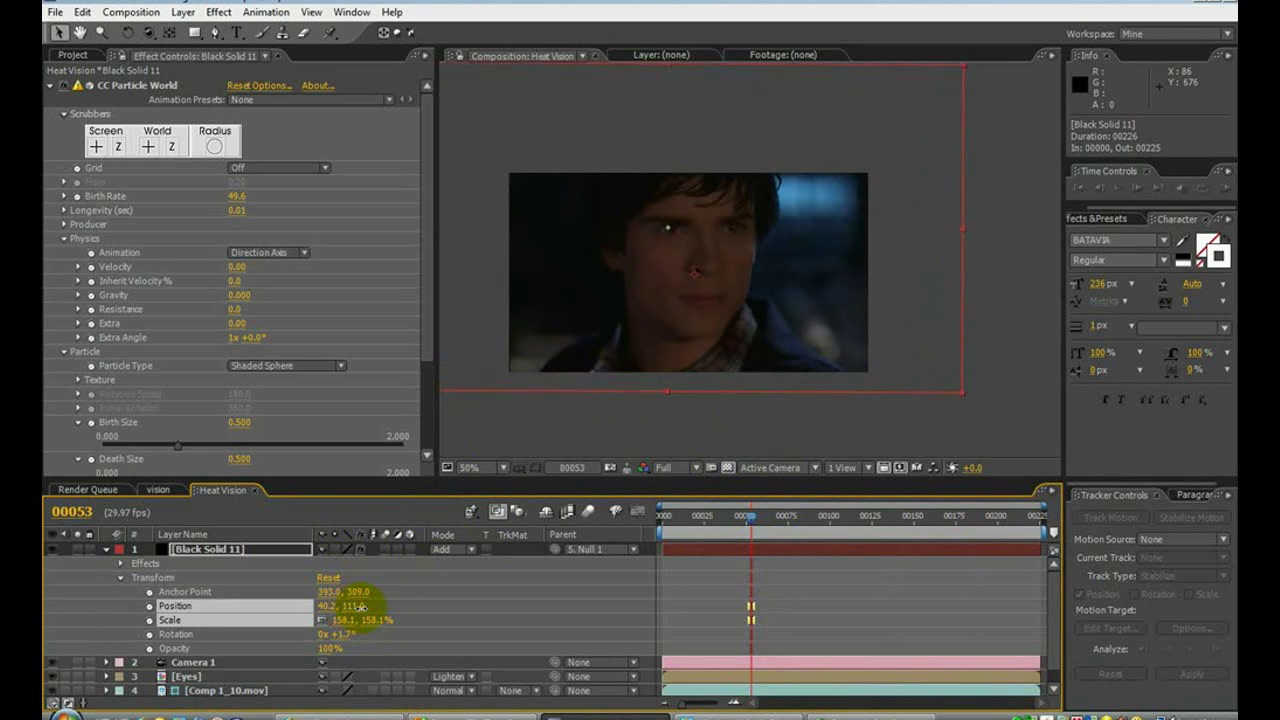
- Bring the eyes into view and reset Black Solid 11's Position to 360, 240
scroll(585, 318, up, 3)
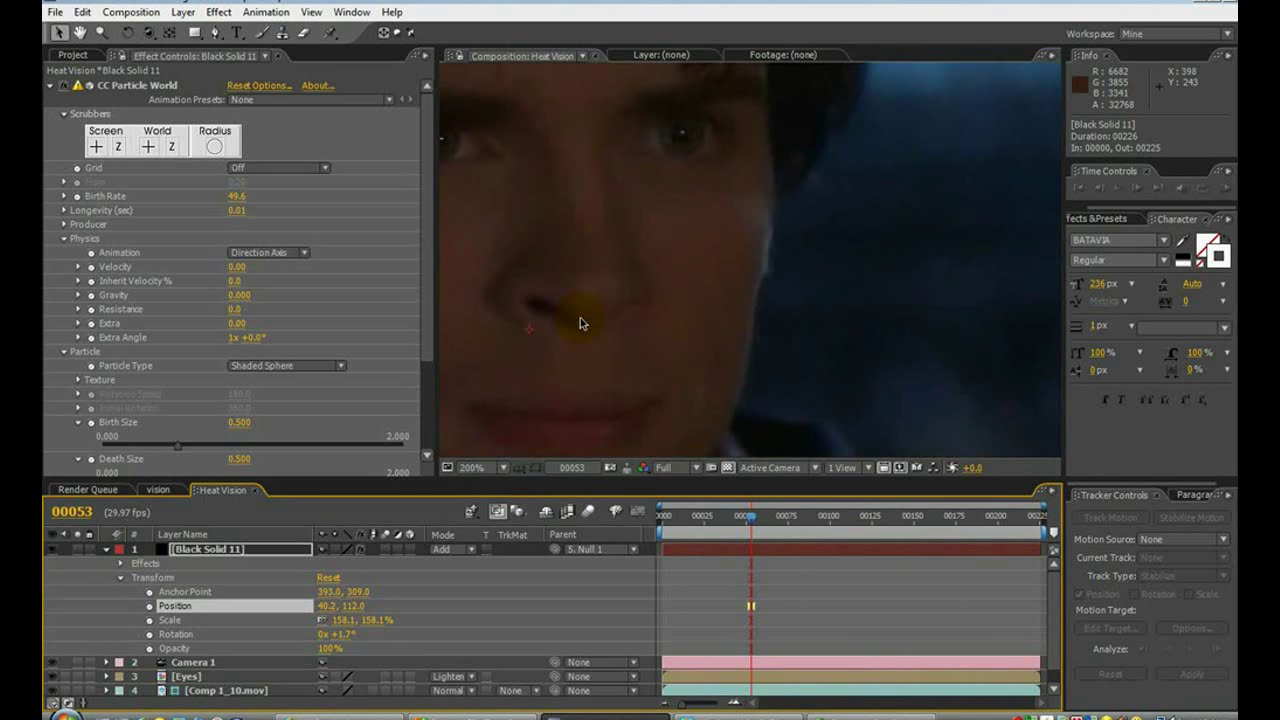
click(80, 32)
drag(690, 300, 923, 396)
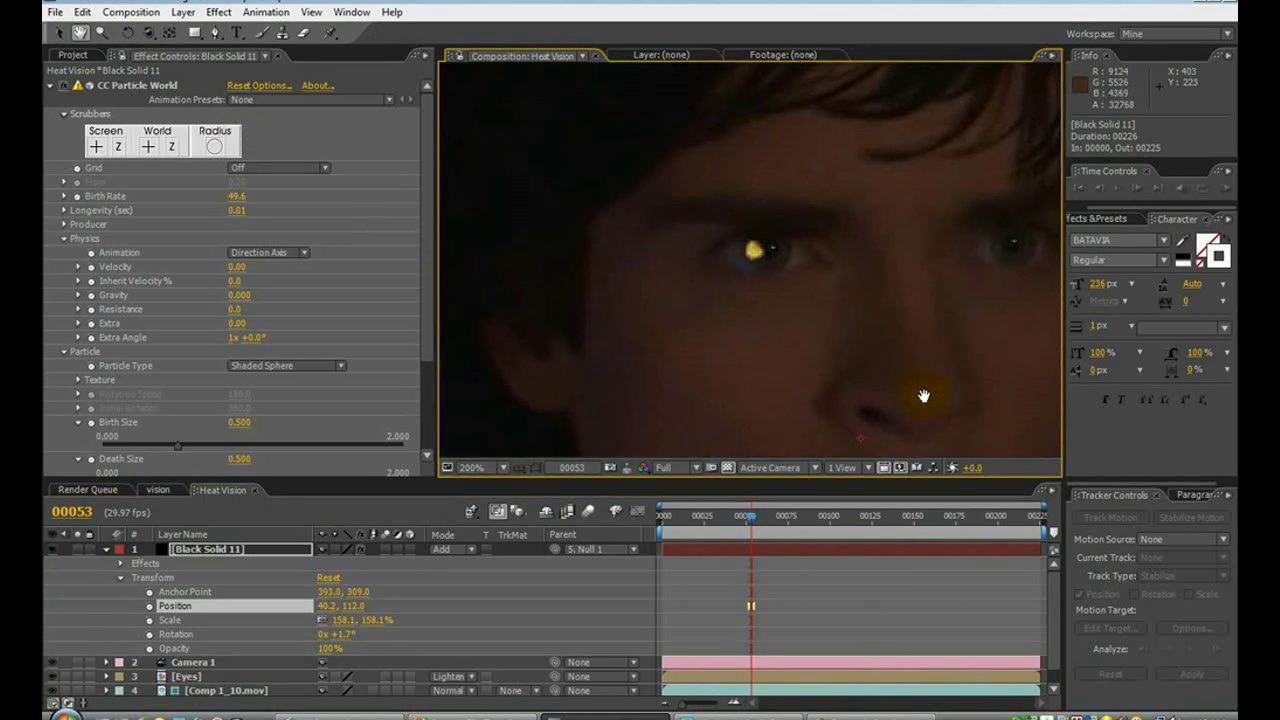
scroll(923, 396, up, 1)
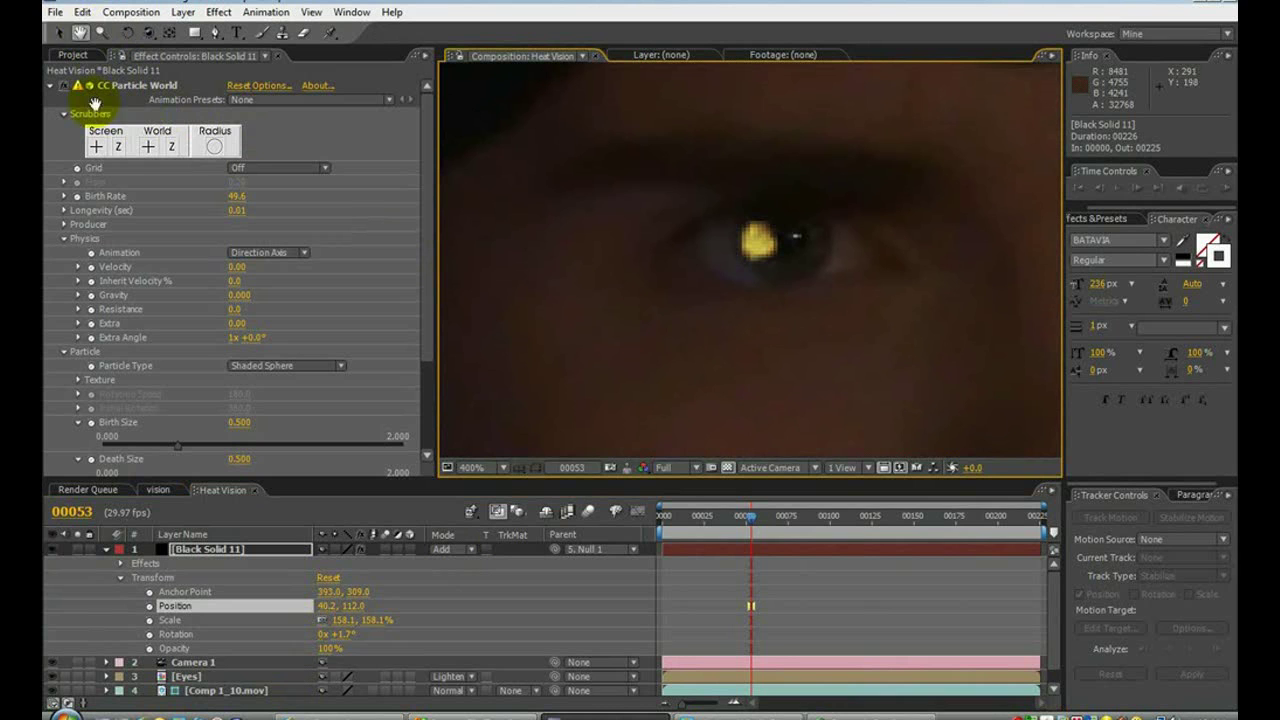
click(58, 32)
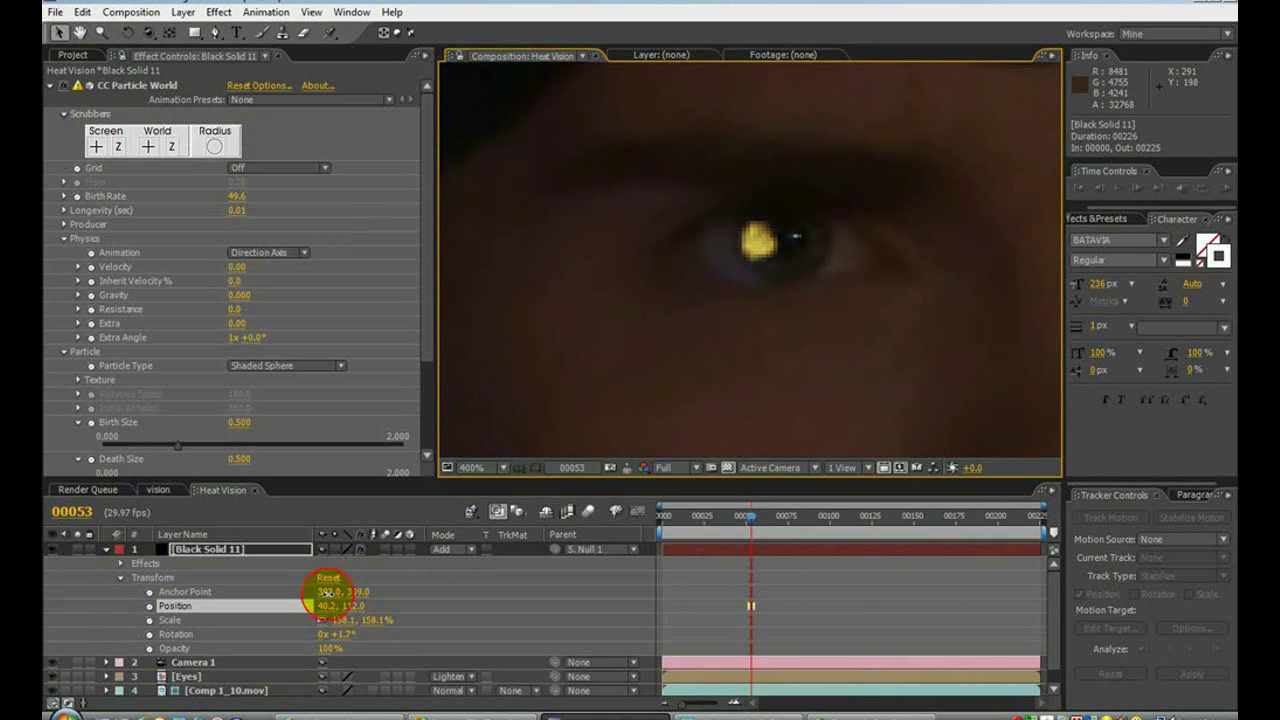
drag(328, 592, 322, 592)
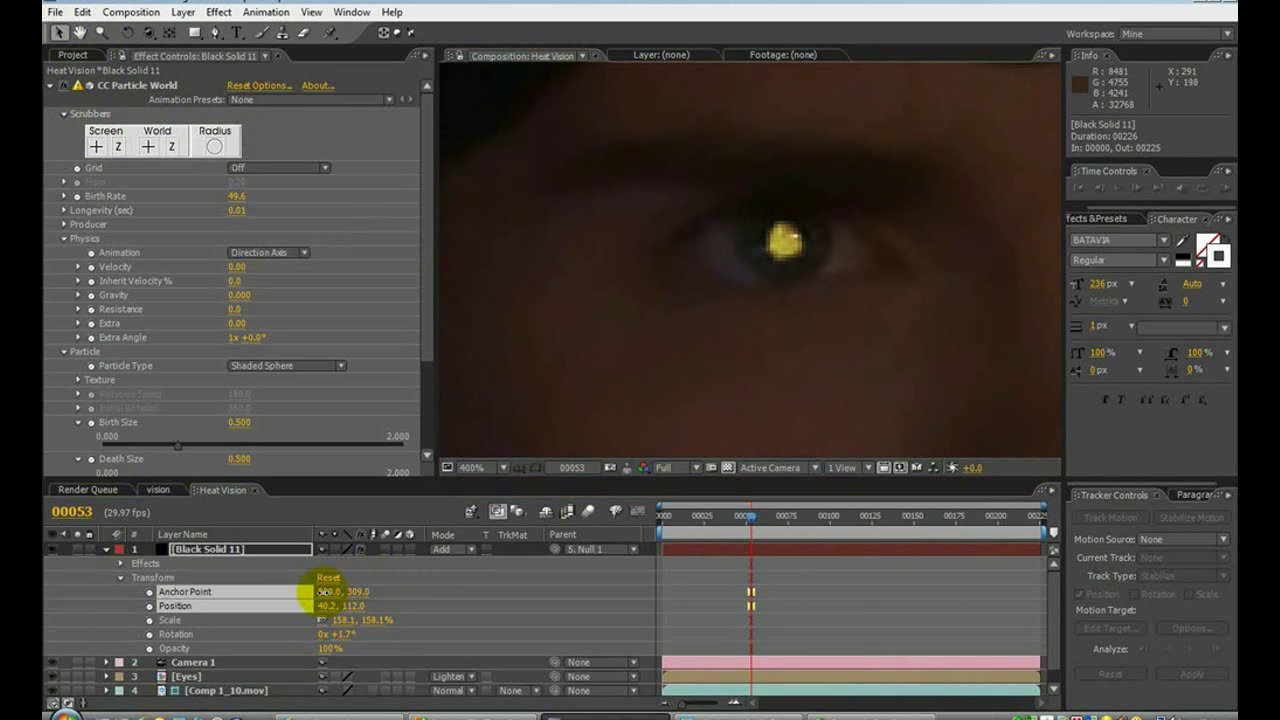
right_click(268, 606)
click(303, 684)
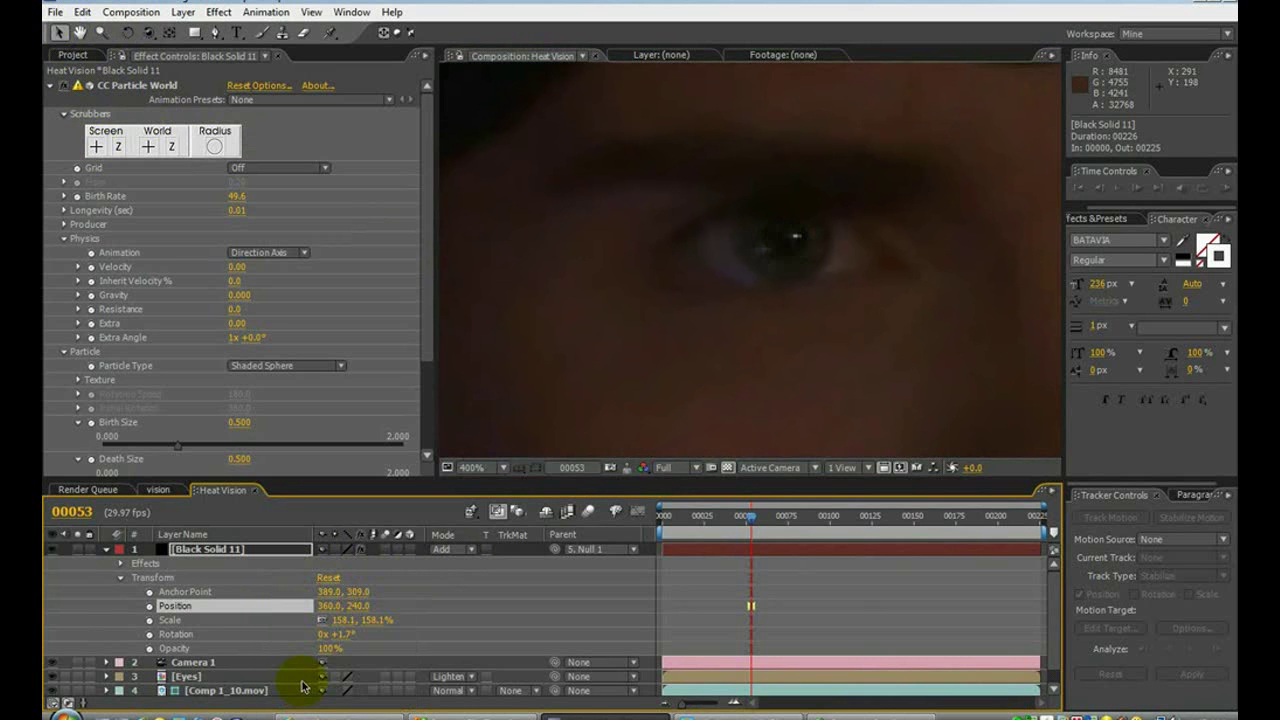
- Adjust Black Solid 11's Anchor Point to 592.0, 383.0 so the glow sits on the eye
scroll(643, 374, down, 8)
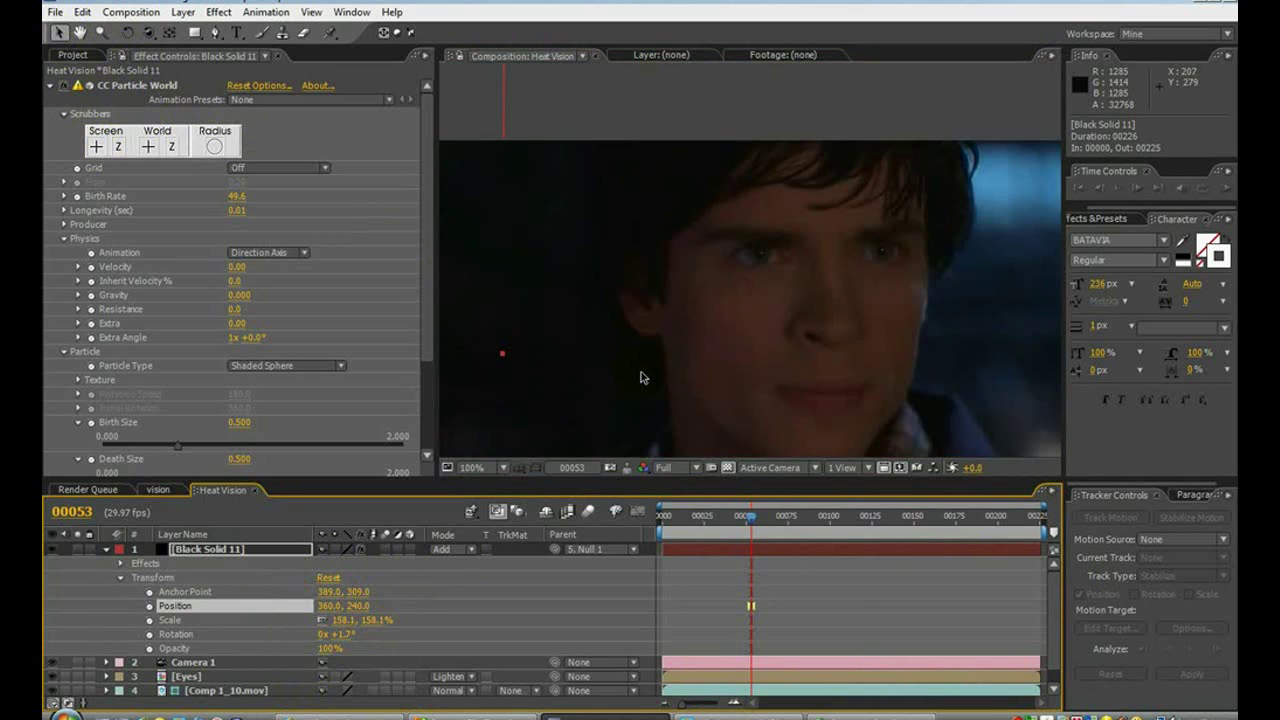
scroll(640, 377, up, 1)
scroll(486, 457, down, 2)
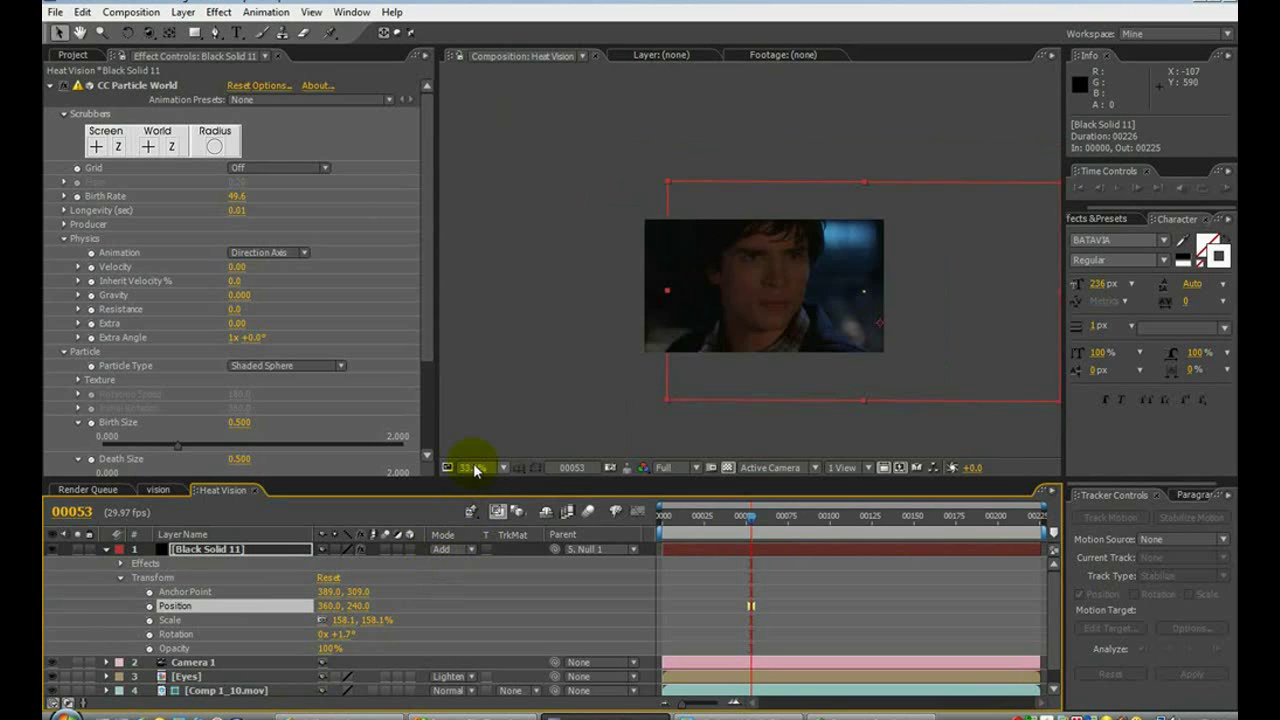
scroll(473, 463, up, 5)
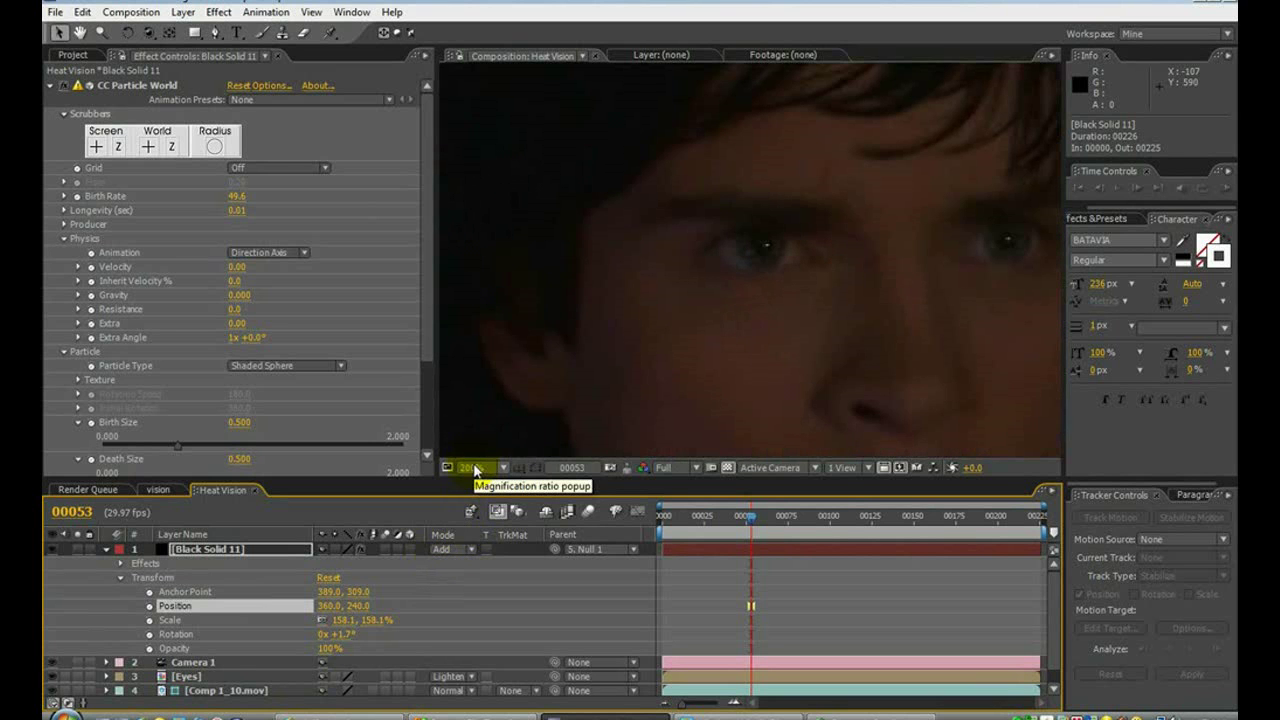
drag(329, 591, 500, 586)
key(comma)
key(comma)
key(comma)
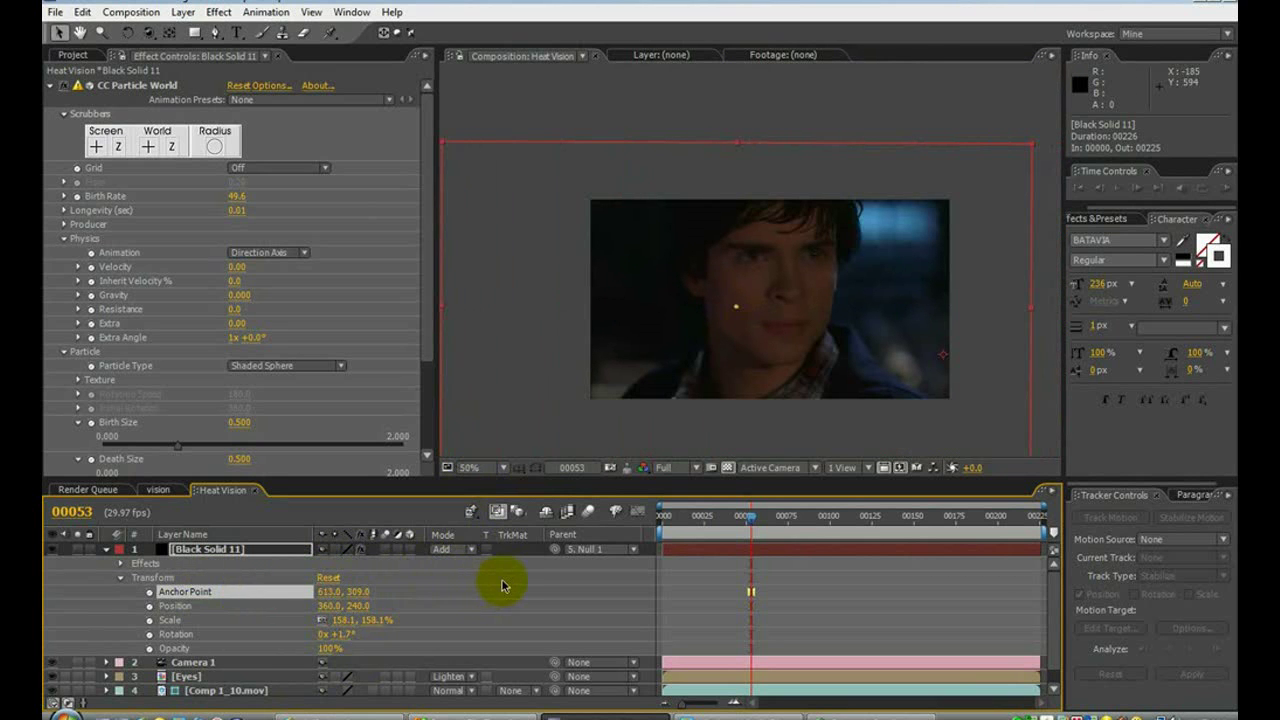
drag(366, 598, 428, 581)
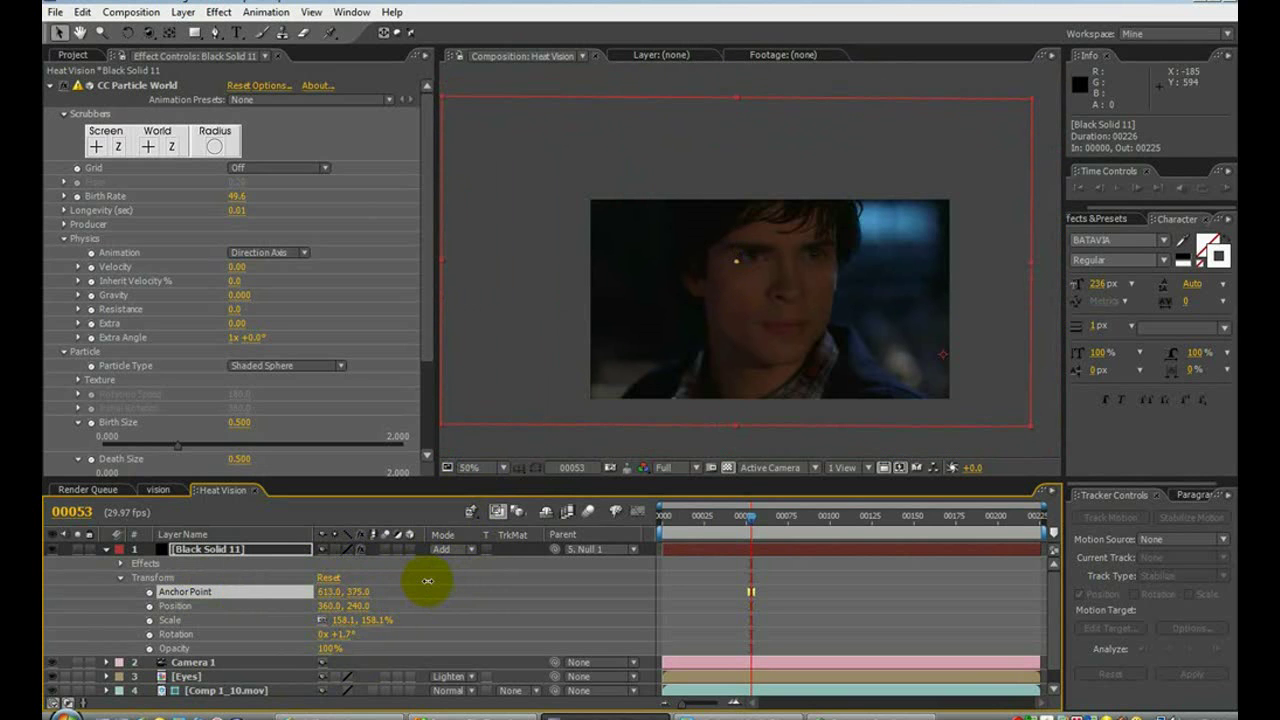
drag(318, 590, 303, 590)
key(period)
scroll(756, 219, up, 1)
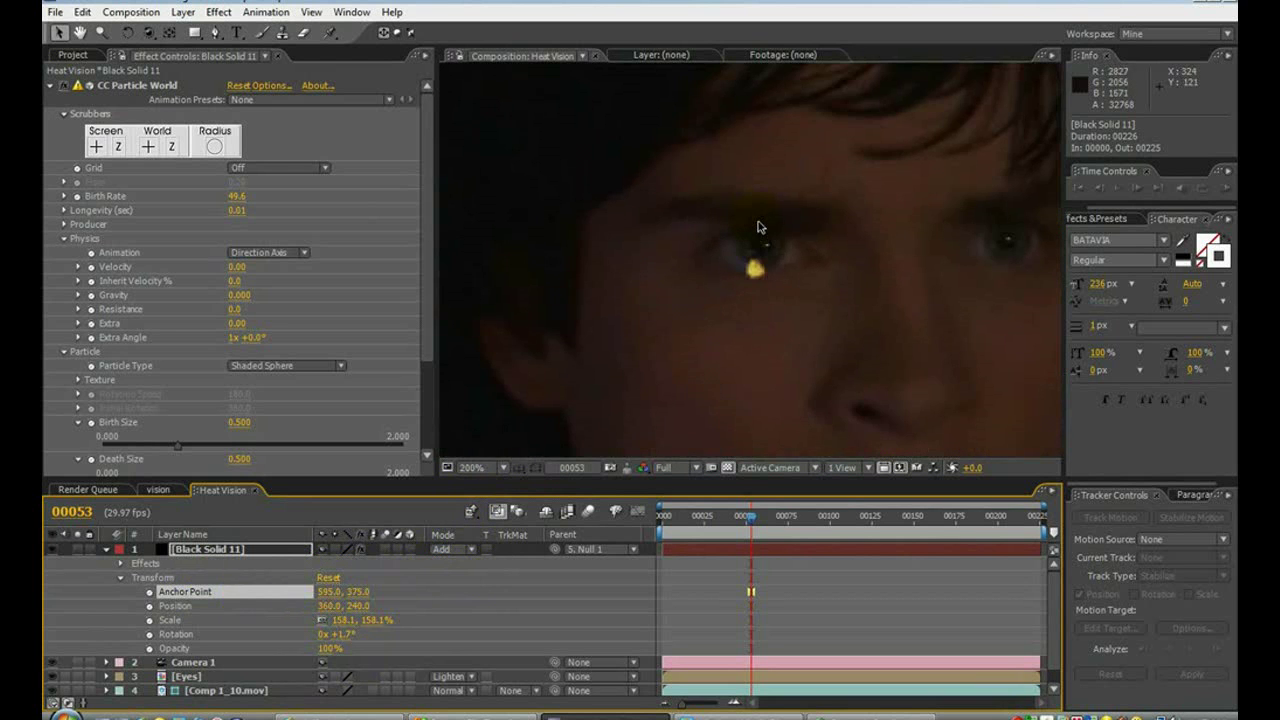
scroll(757, 227, up, 1)
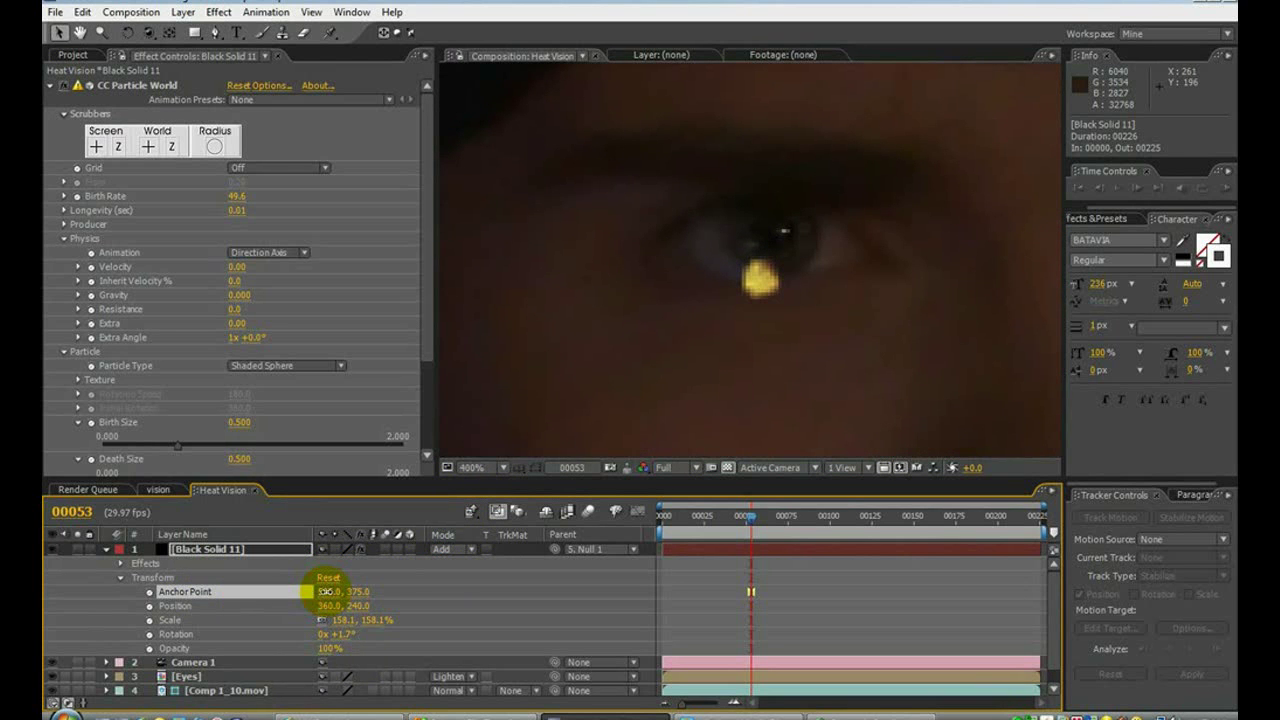
mouse_move(330, 591)
mouse_down()
mouse_move(316, 591)
mouse_move(359, 591)
mouse_move(328, 591)
mouse_up()
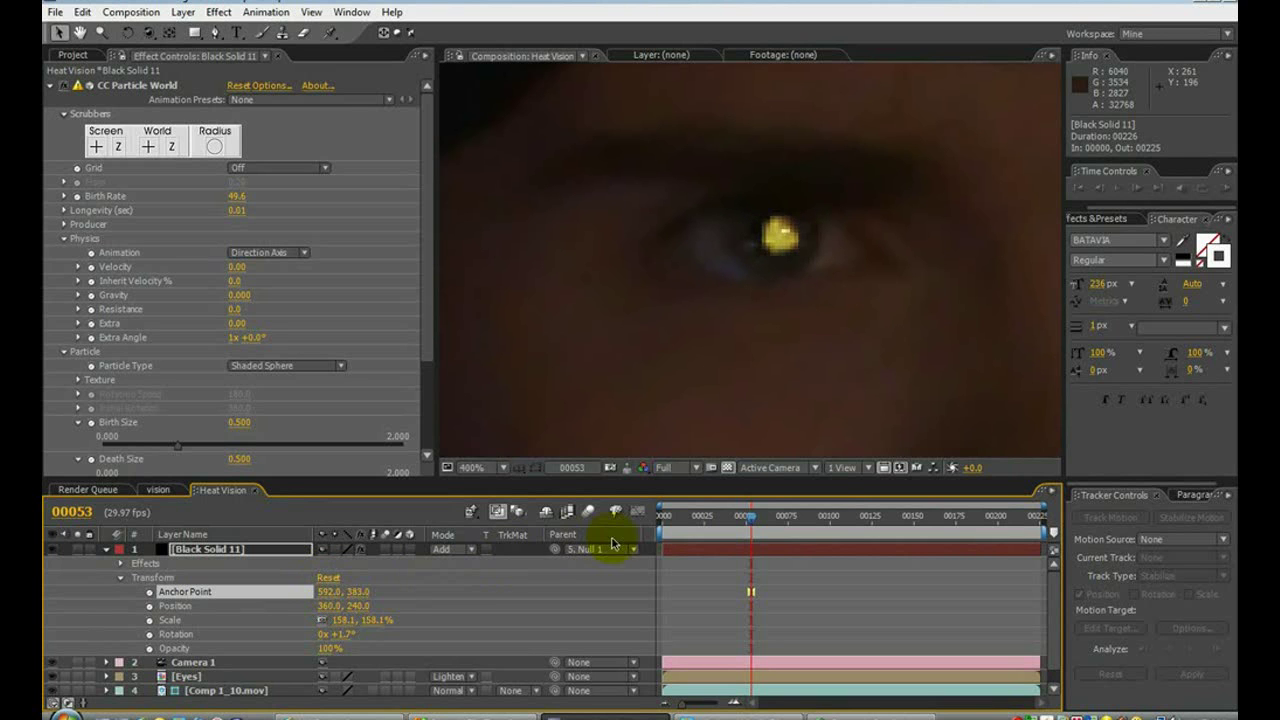
scroll(731, 283, down, 6)
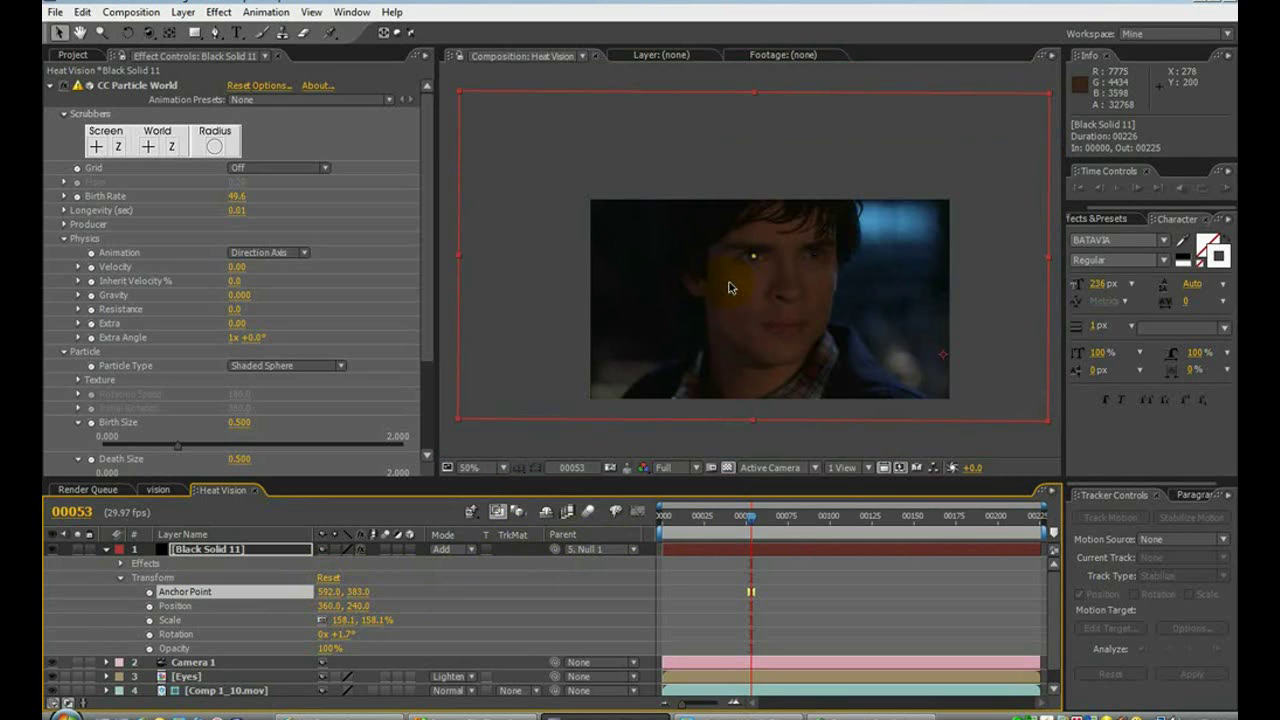
- Scrub ahead to later frames to confirm the glow tracks the eye, collapsing Black Solid 11
scroll(810, 300, up, 2)
scroll(810, 292, down, 2)
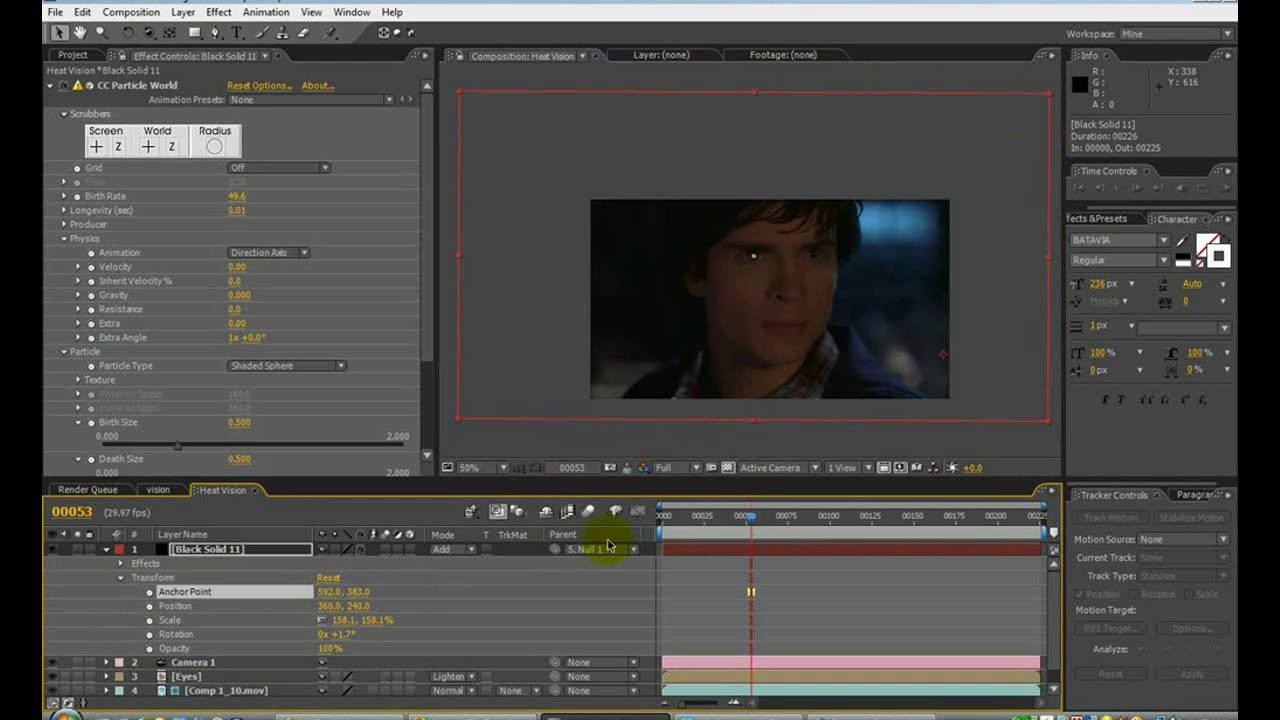
drag(750, 516, 778, 455)
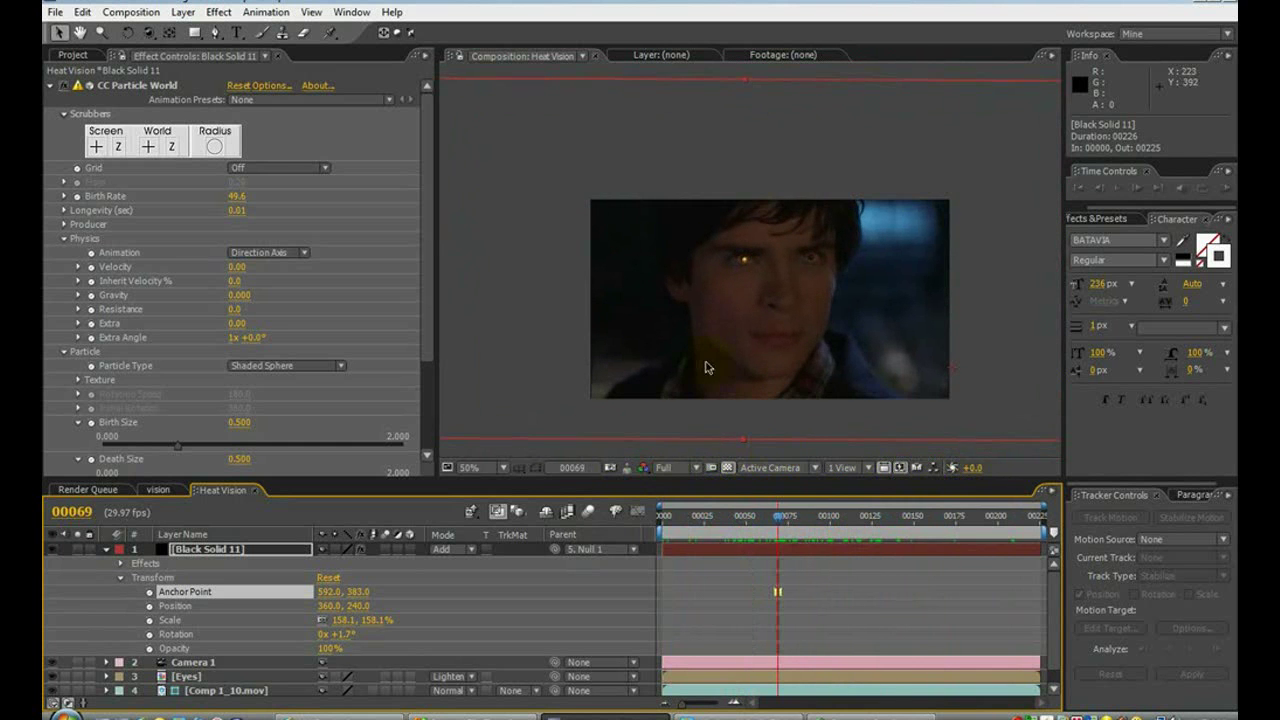
scroll(805, 360, up, 1)
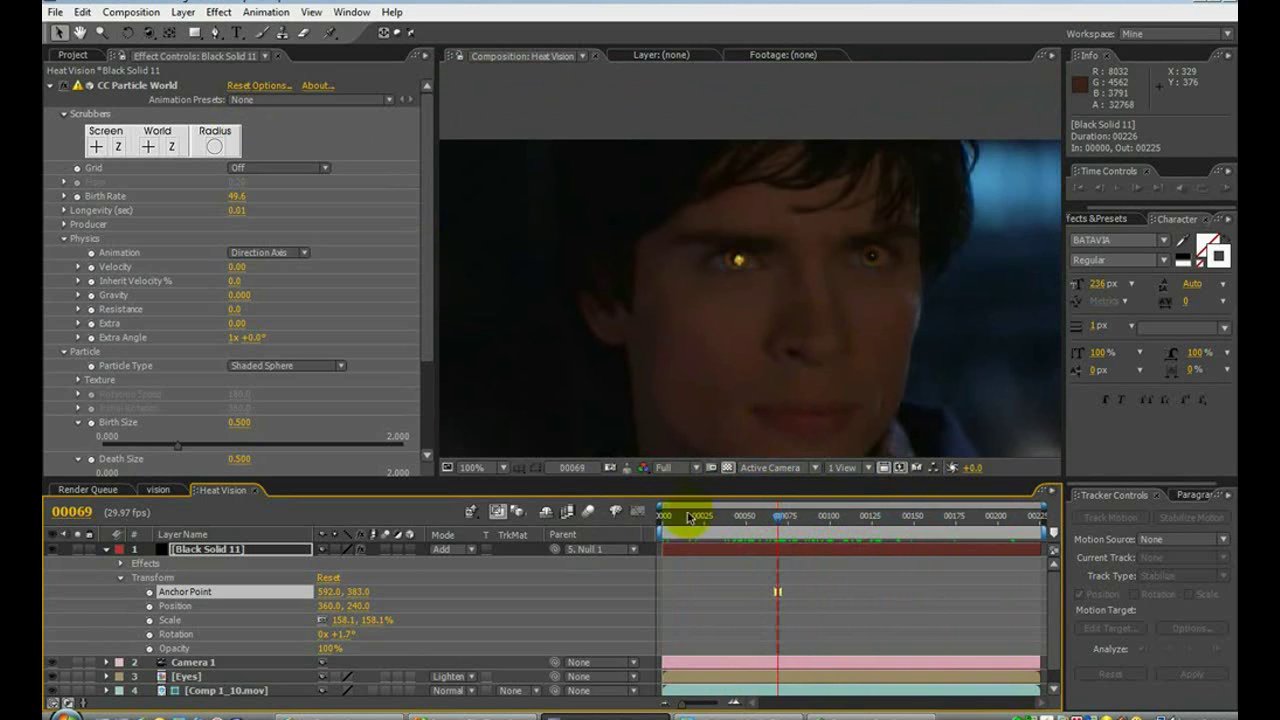
click(107, 552)
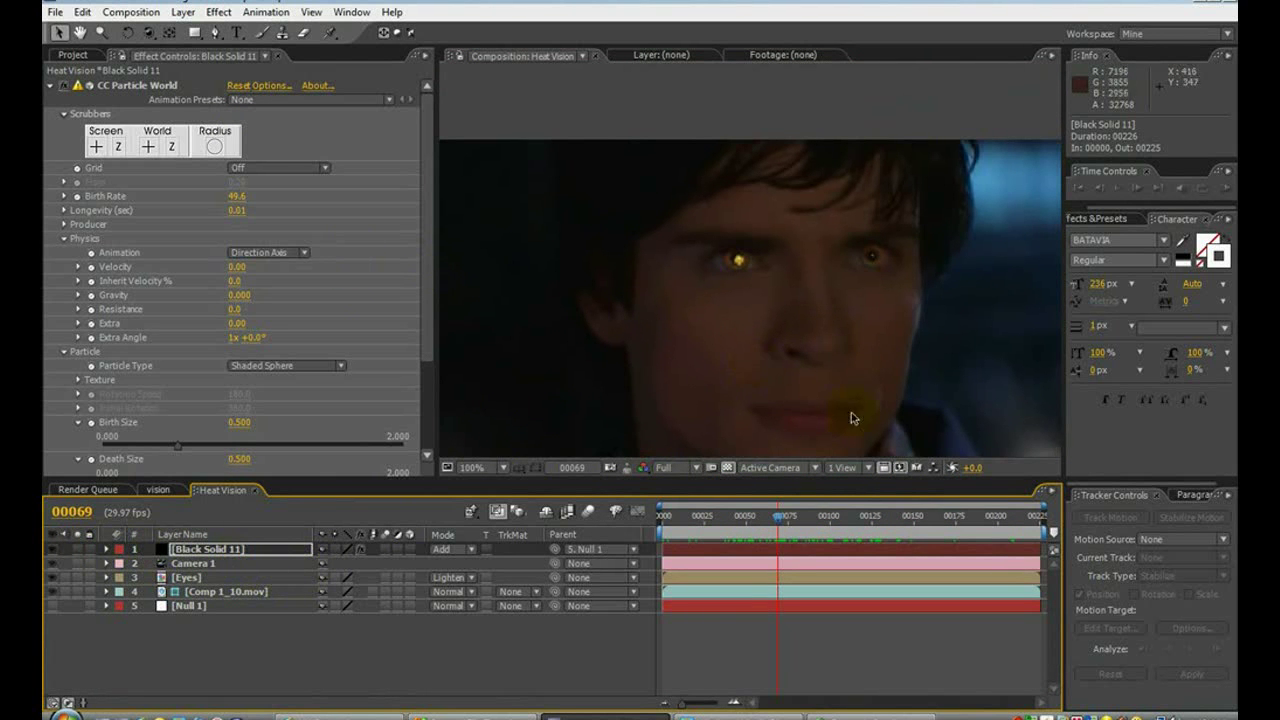
drag(779, 517, 822, 518)
- Nudge Black Solid 11's Anchor Point to 593, 385 to recentre the glow at frame 95
scroll(676, 245, up, 1)
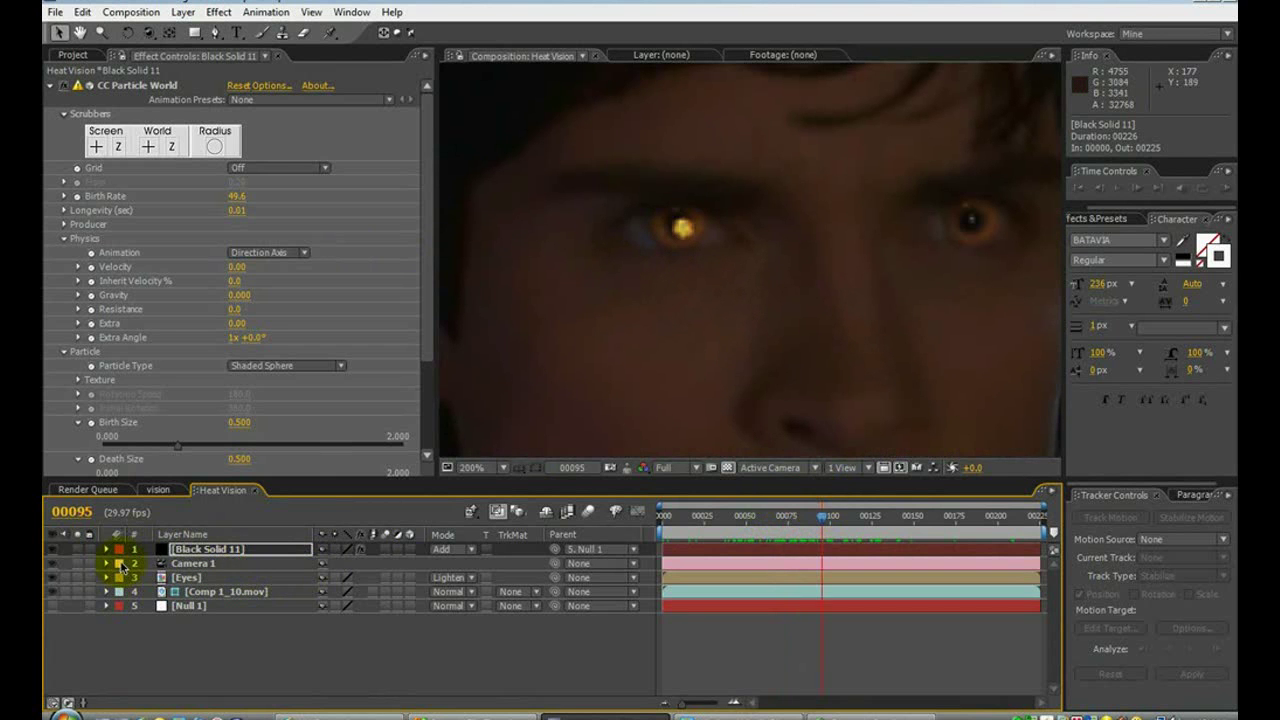
click(107, 549)
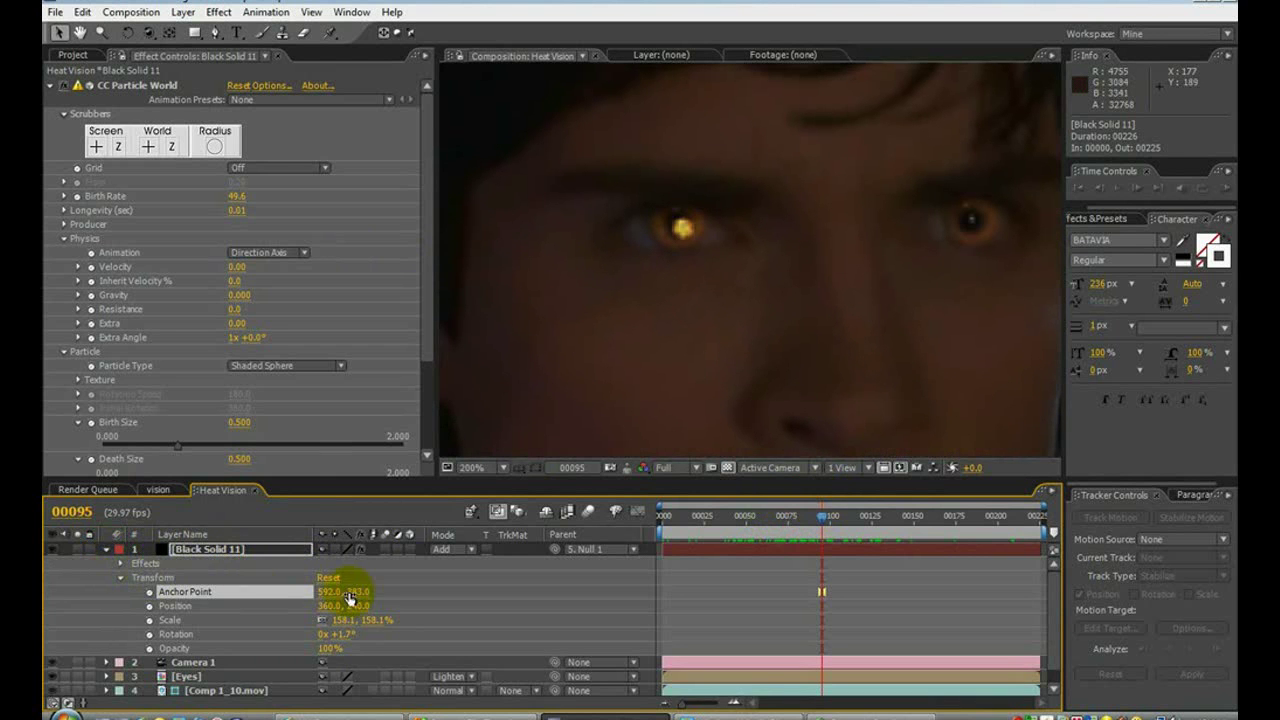
drag(357, 591, 358, 591)
drag(326, 591, 332, 592)
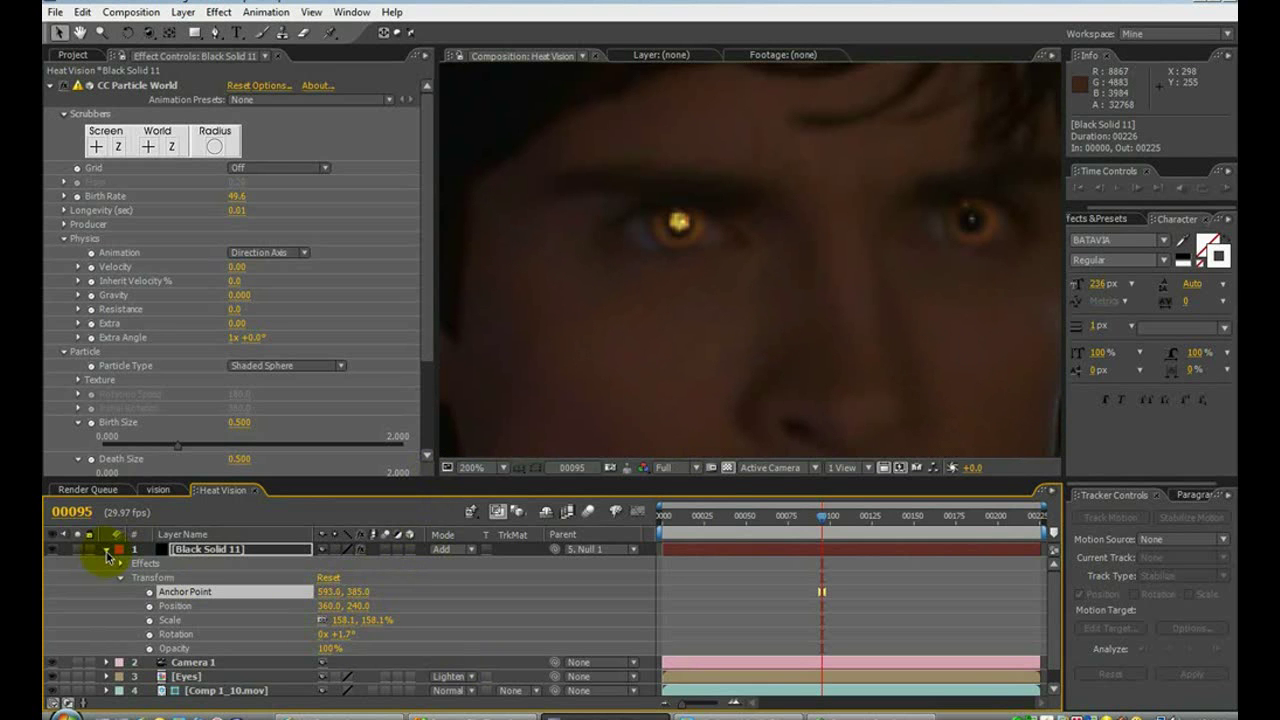
click(106, 549)
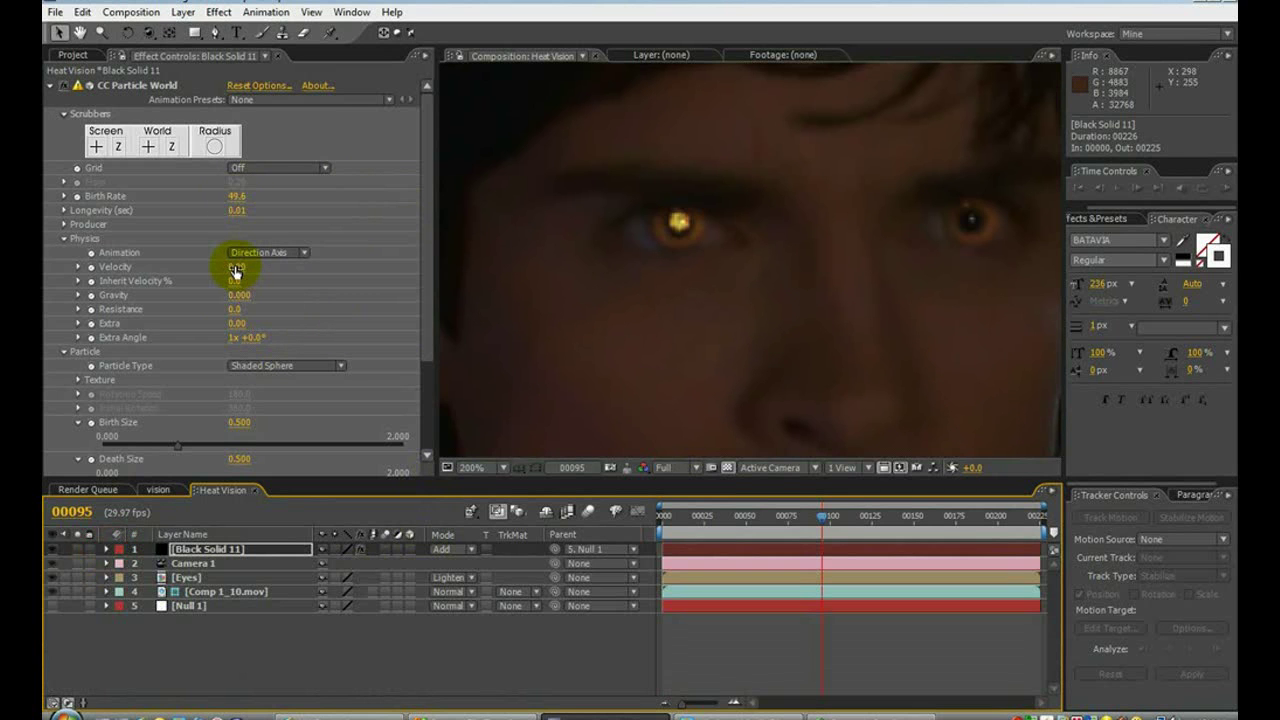
- Scrub the particle Velocity up to about 325 and Birth Rate to about 2256.6 for a dense beam
drag(234, 268, 343, 271)
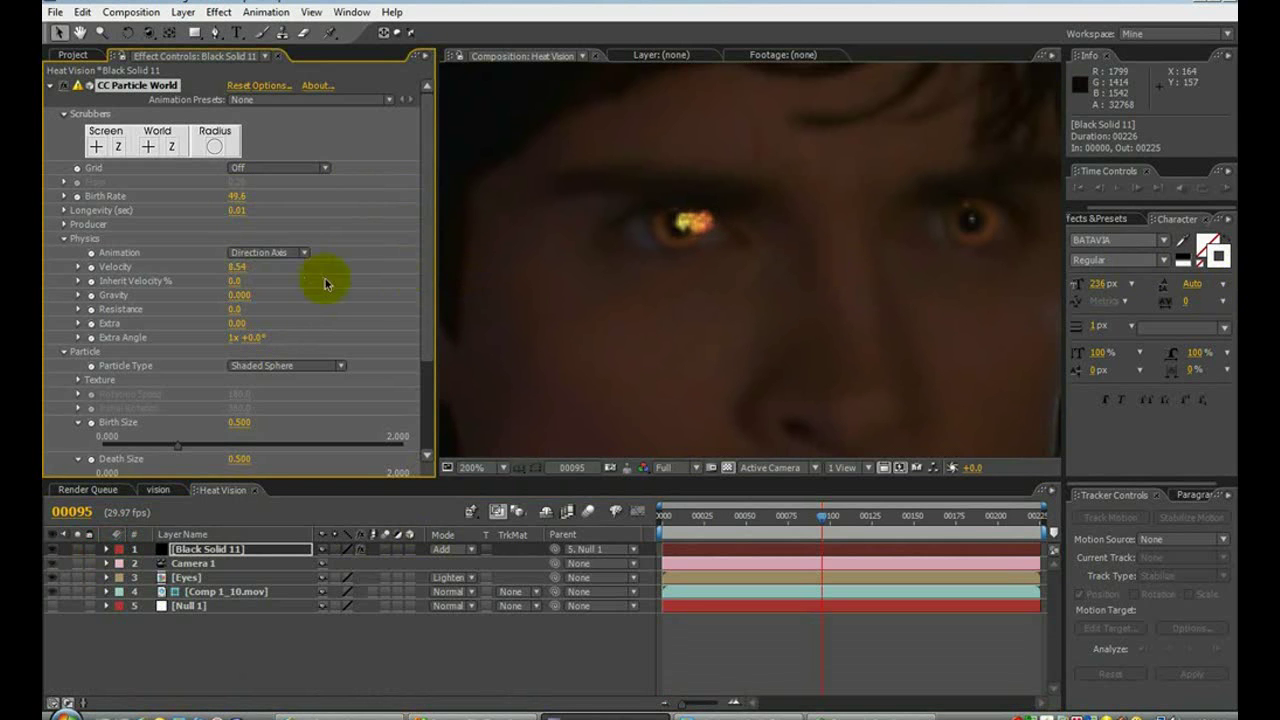
drag(248, 268, 948, 253)
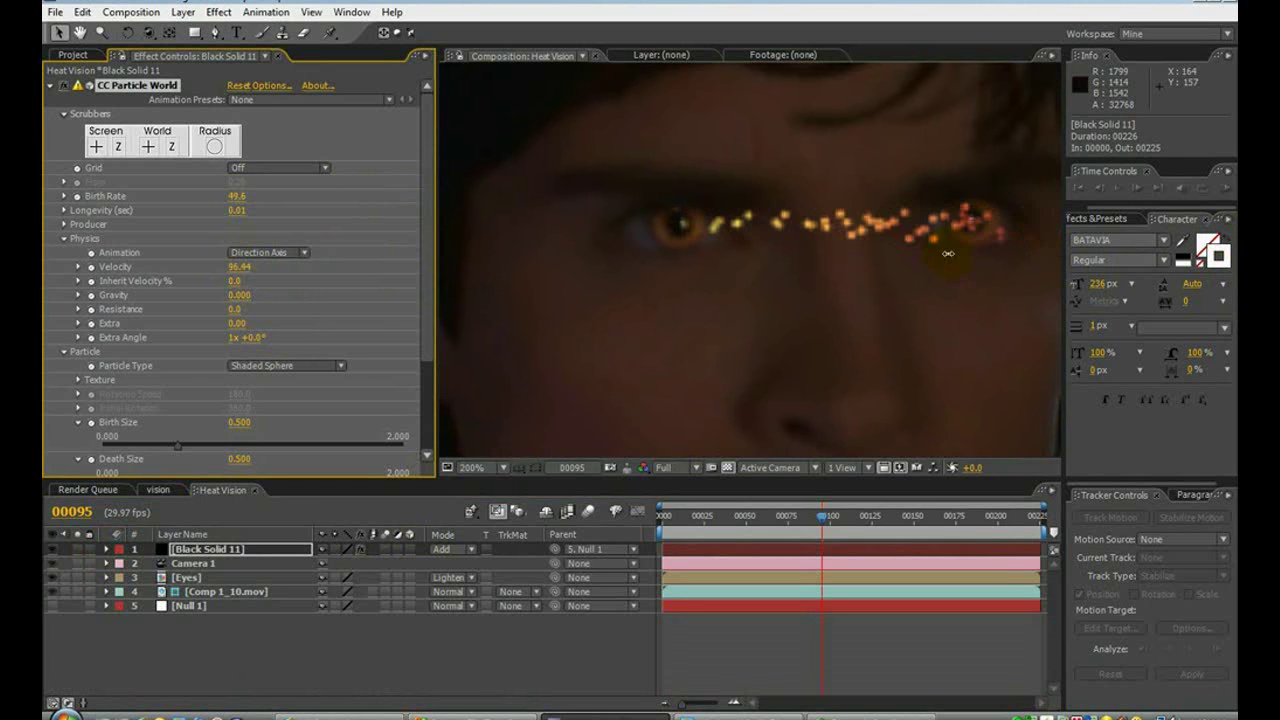
scroll(948, 259, down, 2)
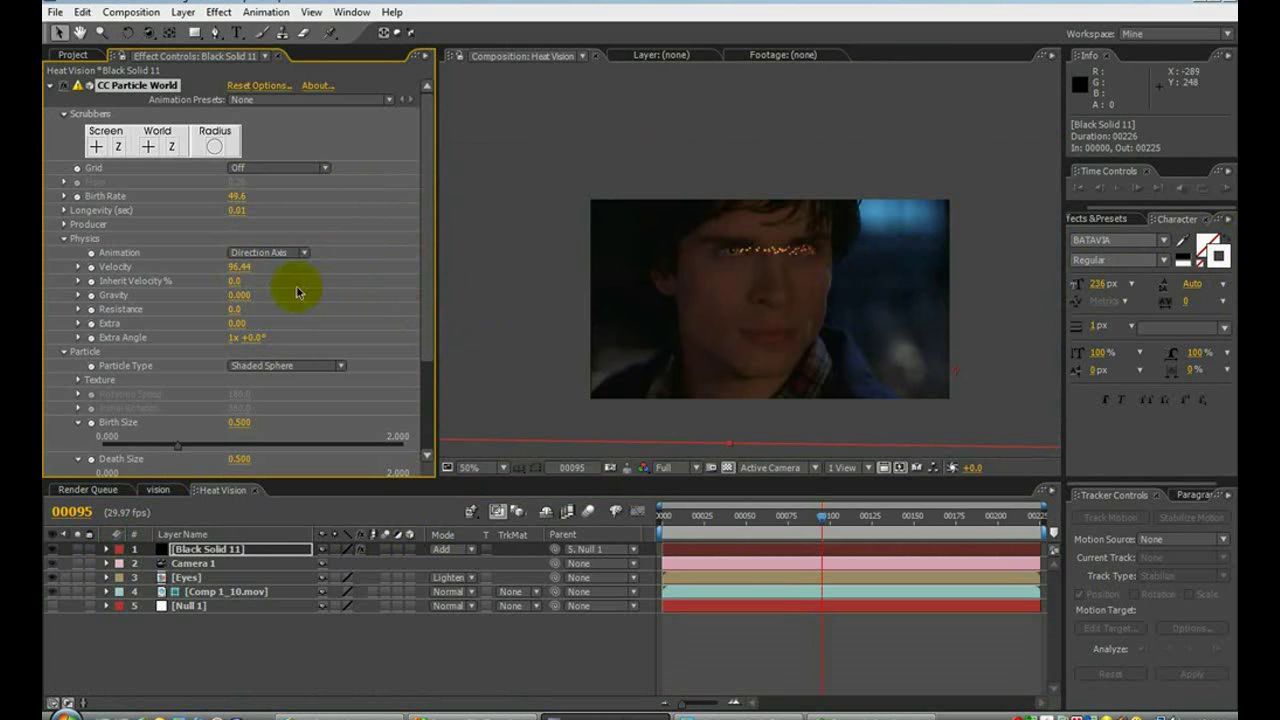
drag(237, 268, 1230, 252)
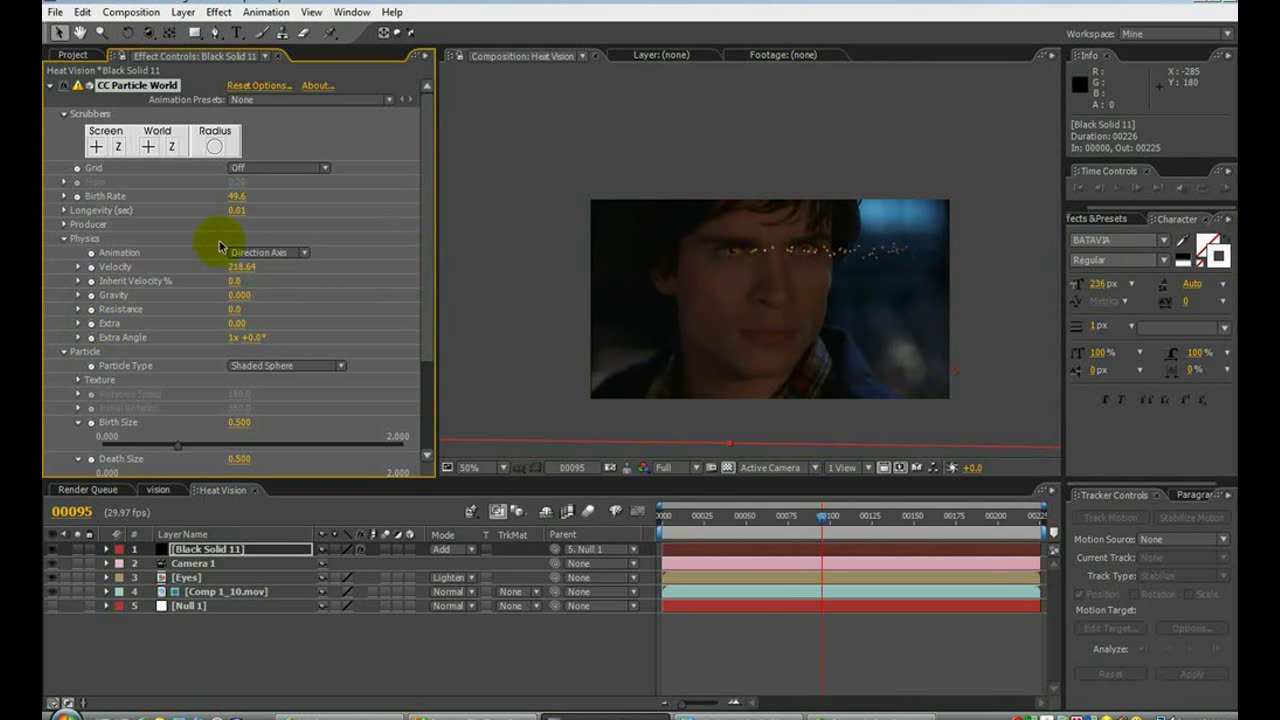
drag(233, 268, 140, 266)
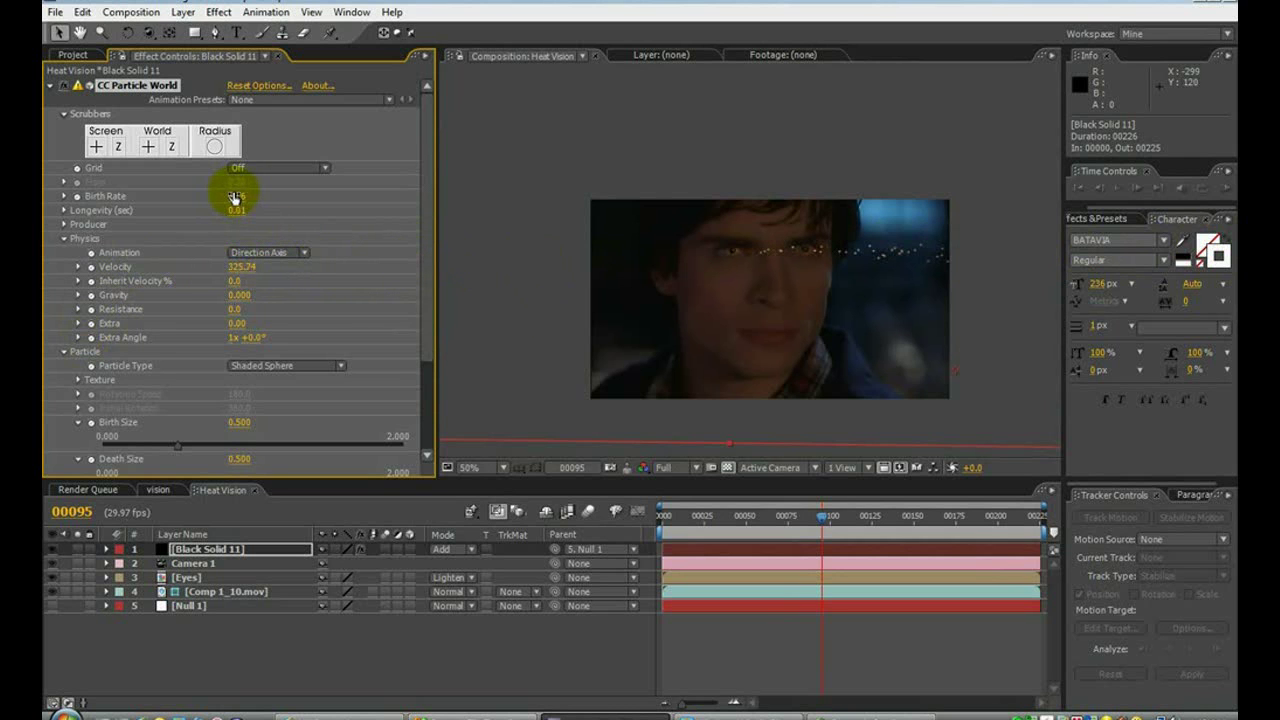
drag(233, 197, 1016, 244)
drag(239, 196, 435, 420)
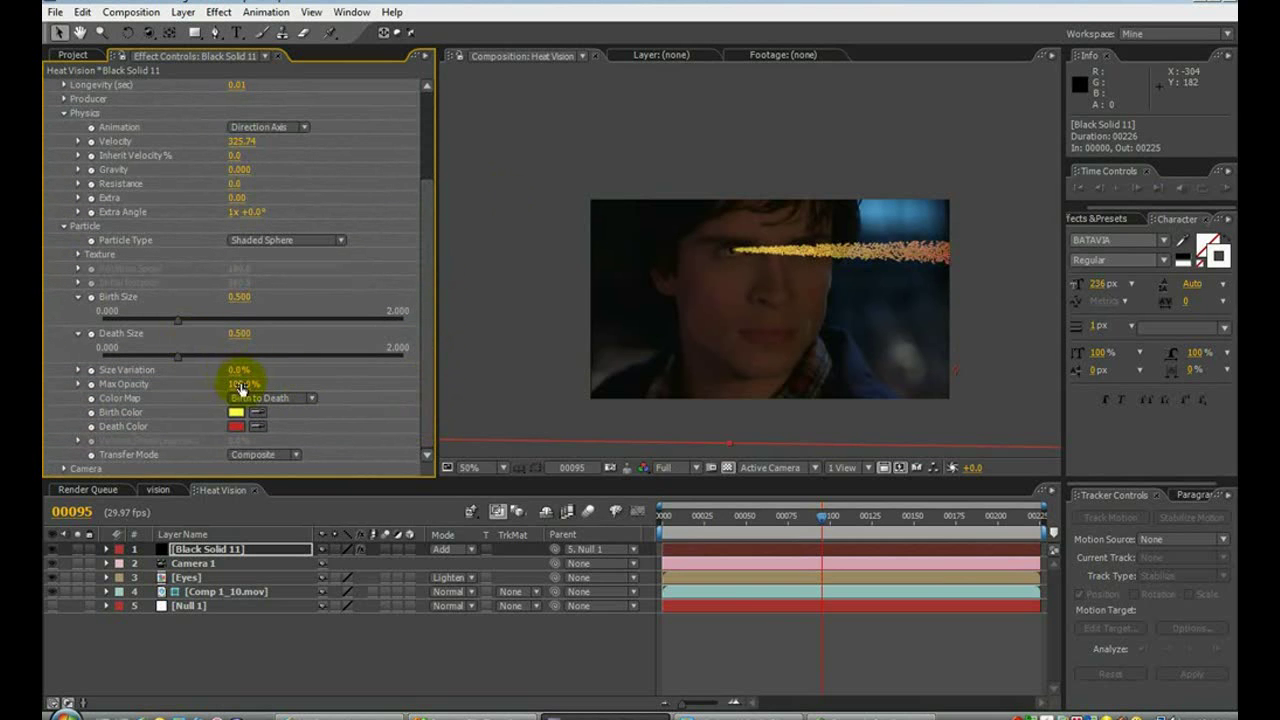
- Lower the particles' Max Opacity to 50%
drag(242, 384, 393, 433)
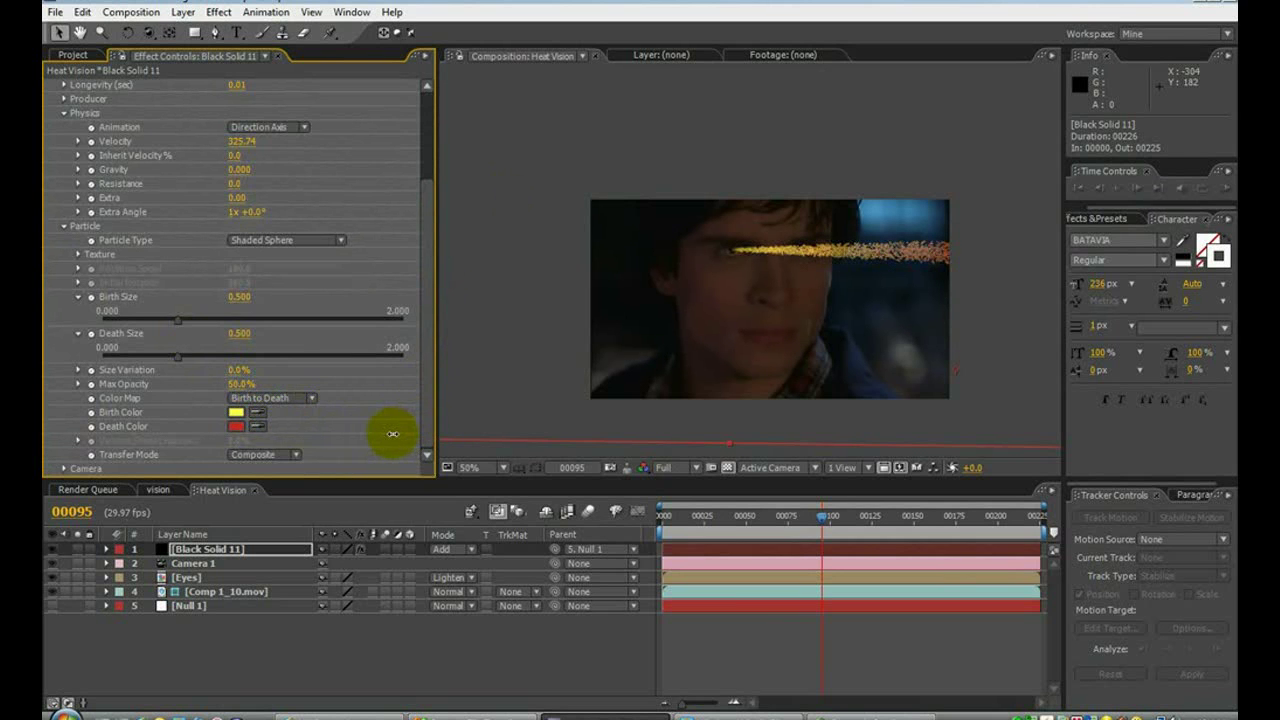
click(233, 369)
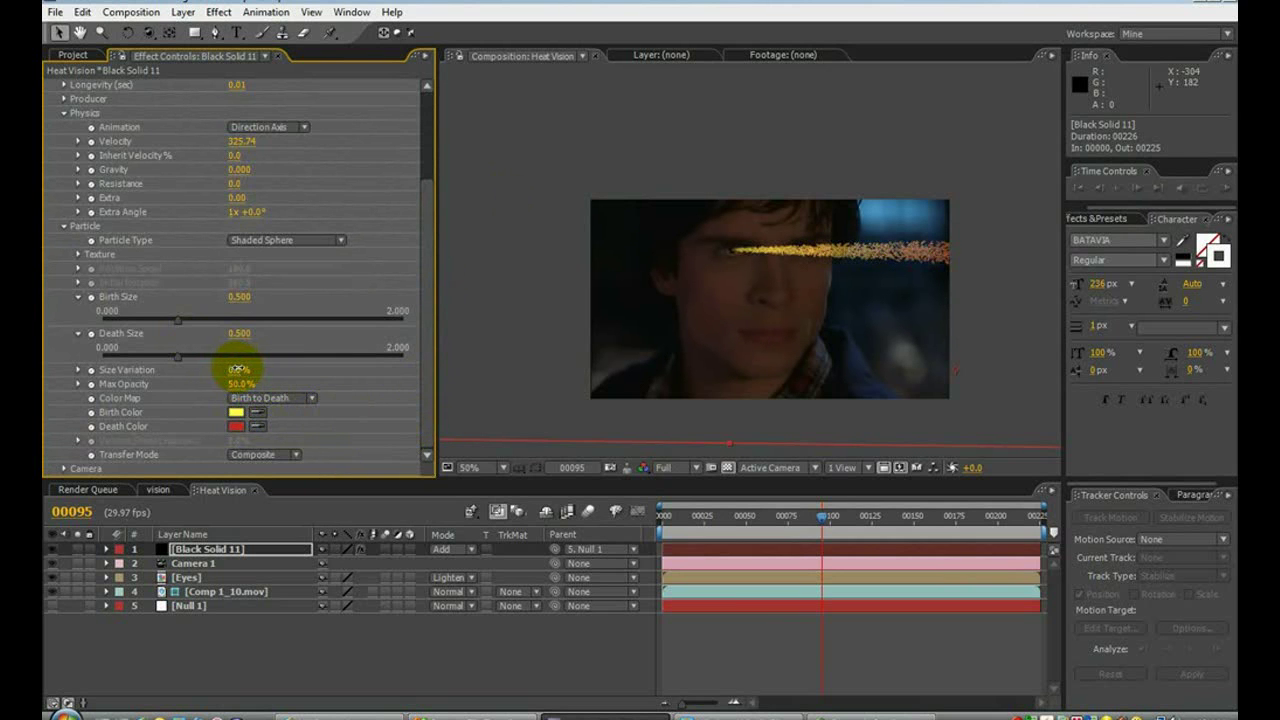
scroll(816, 267, up, 2)
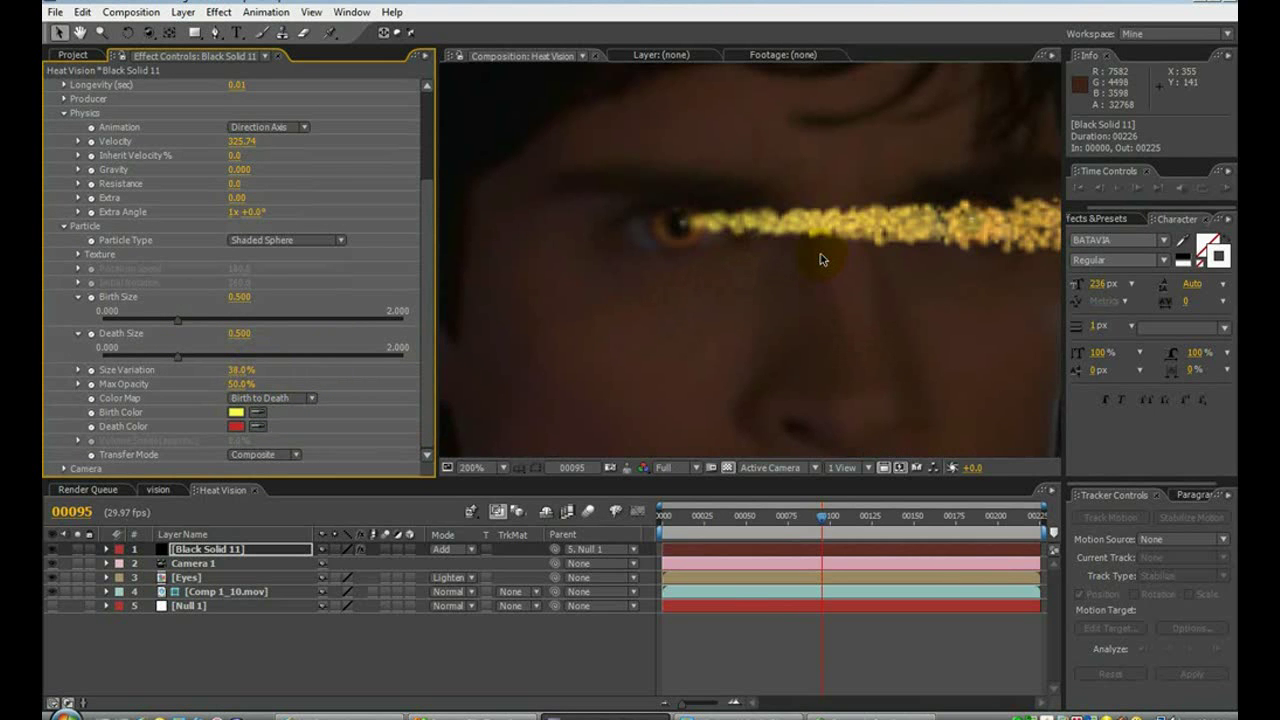
- Raise the particle Size Variation to 48%, with the view panned onto the eye and beam
click(80, 32)
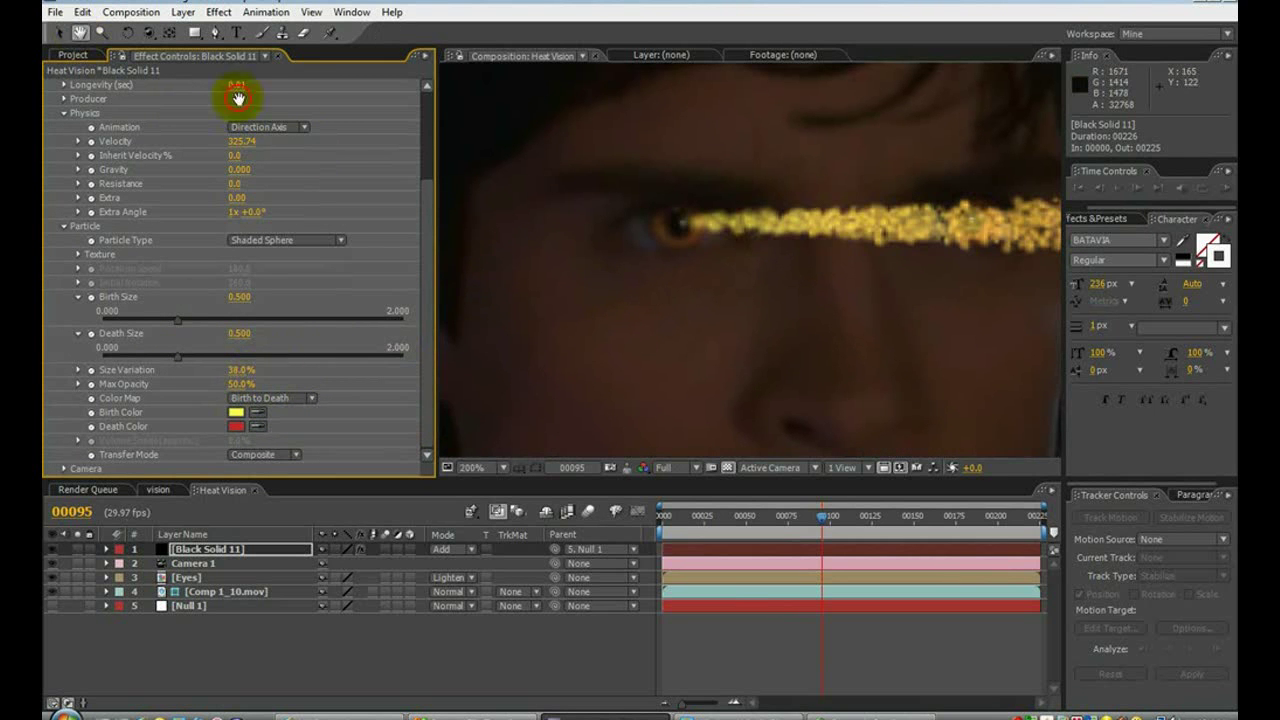
drag(725, 264, 526, 220)
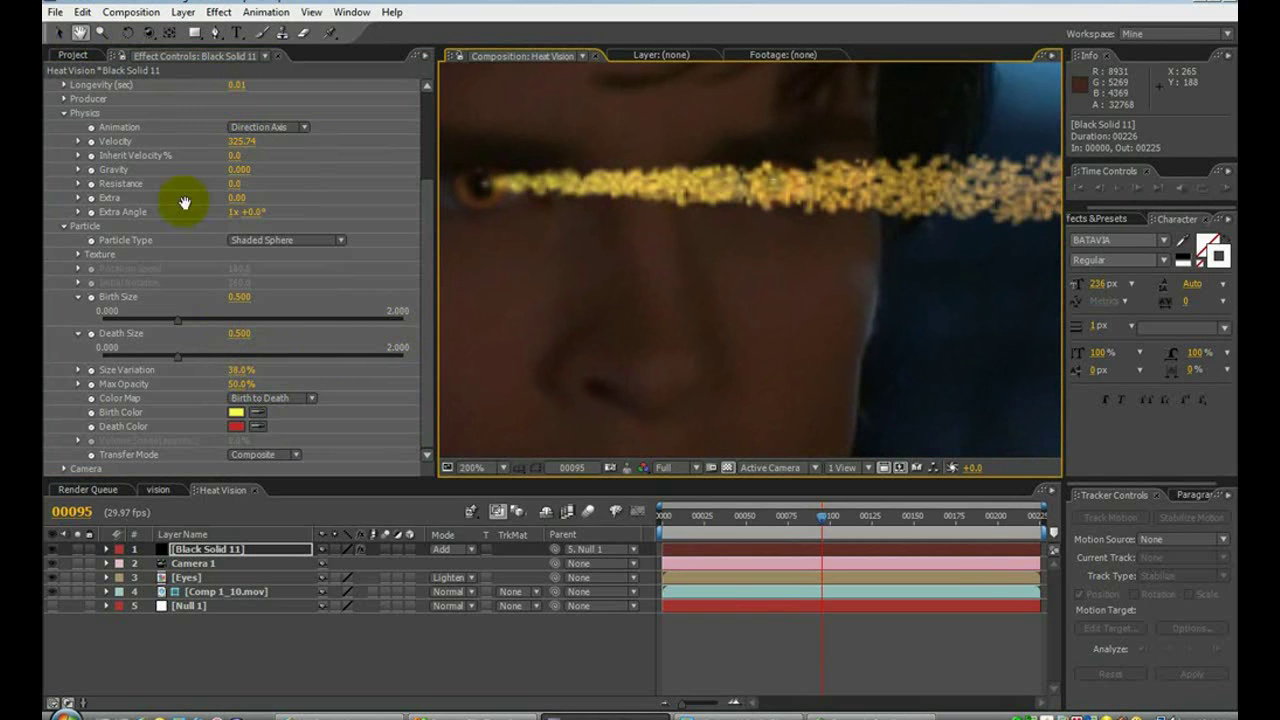
click(53, 35)
click(234, 371)
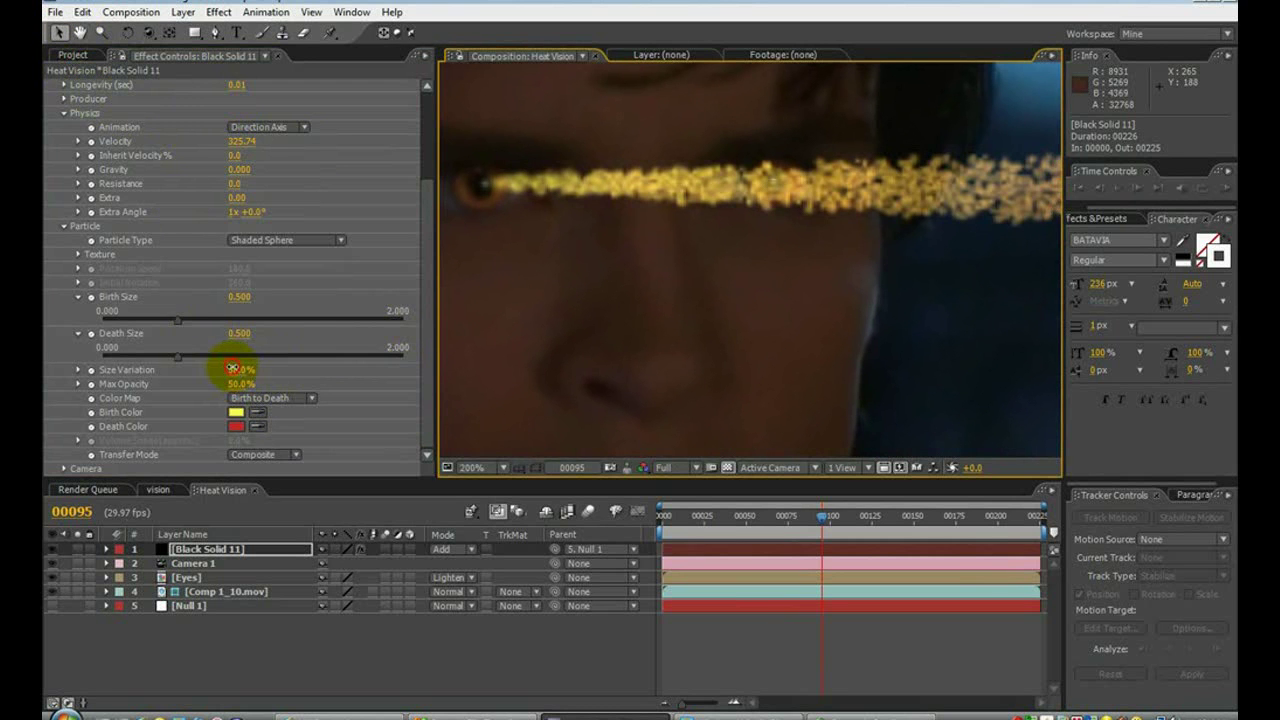
drag(232, 368, 124, 375)
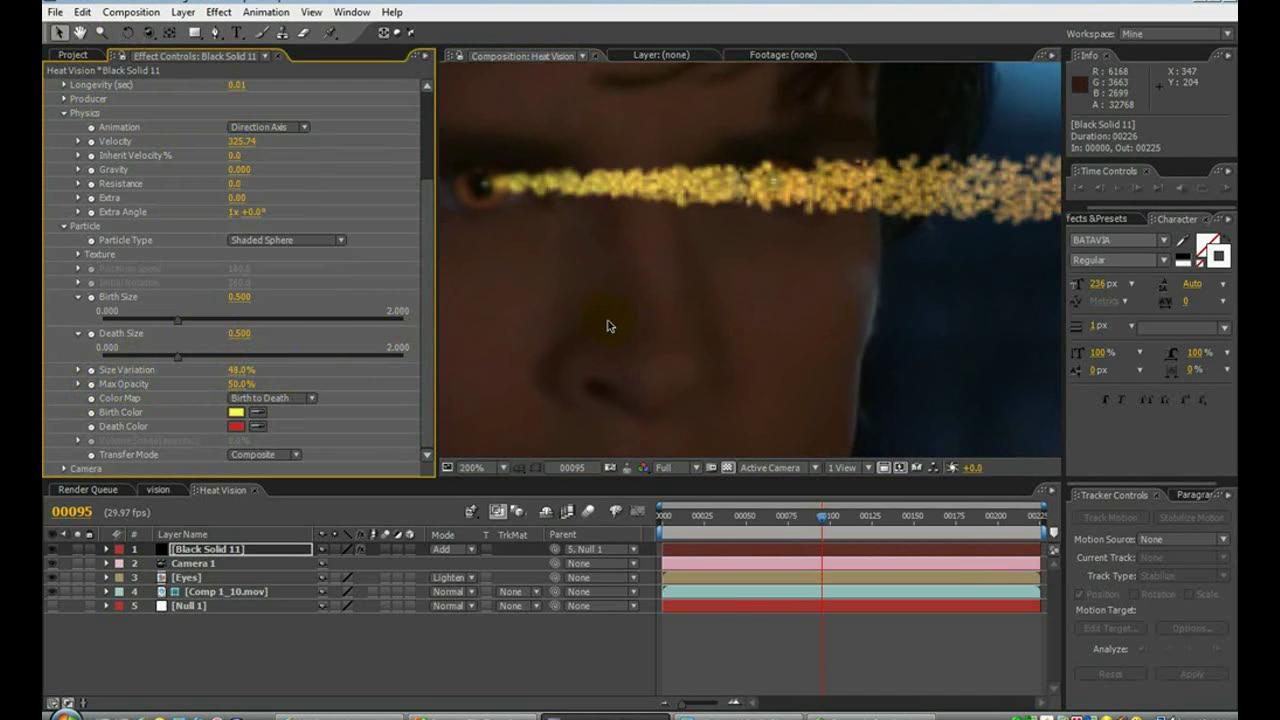
scroll(607, 326, down, 1)
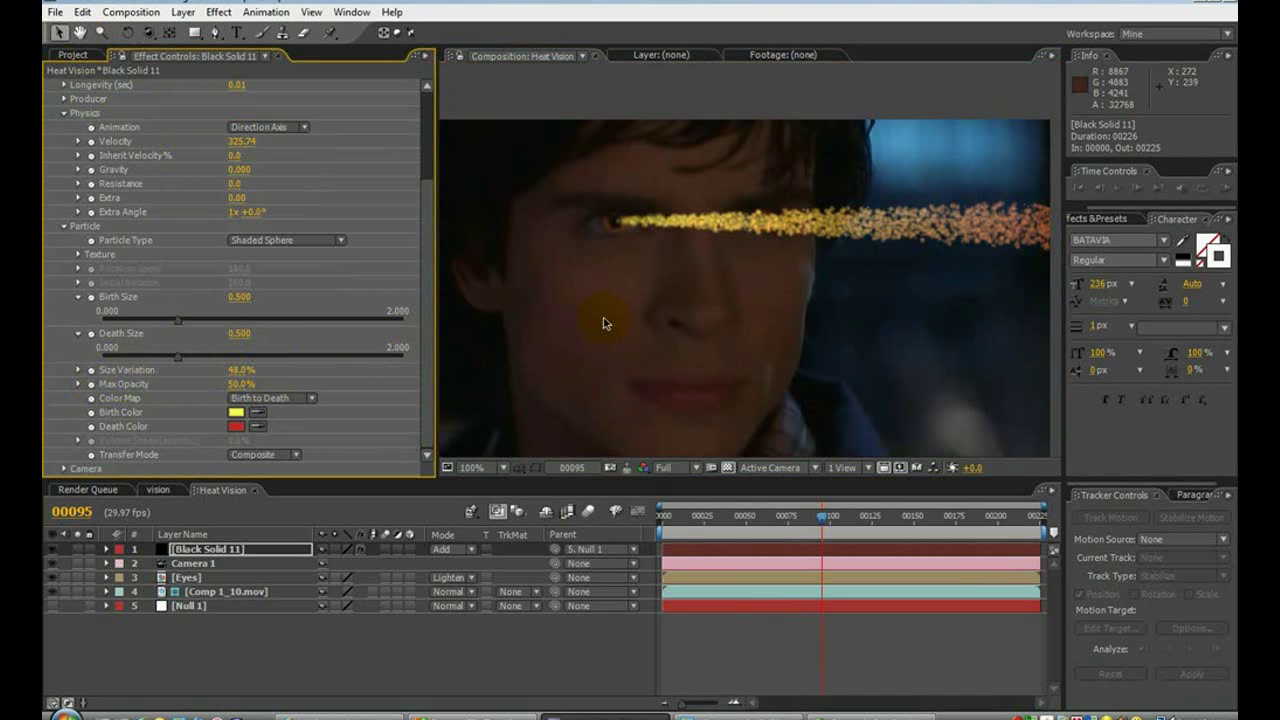
- Set the CC Particle World Transfer Mode to Add
click(262, 454)
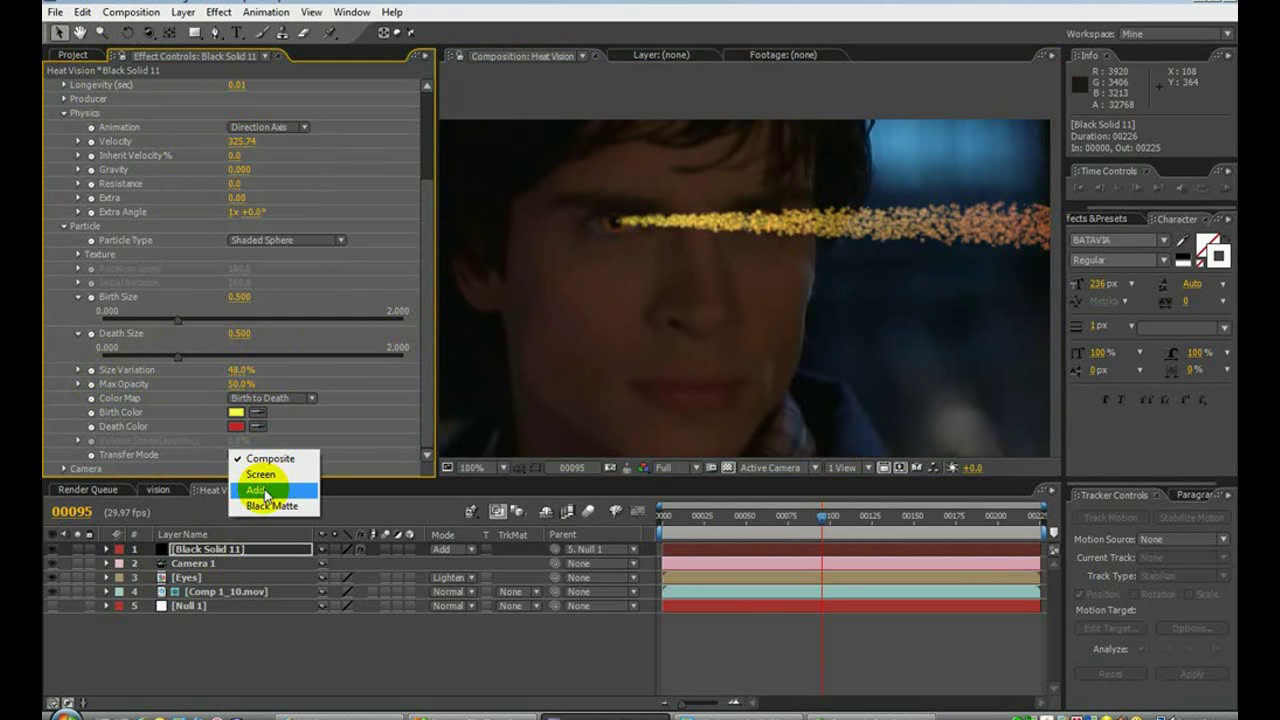
click(262, 490)
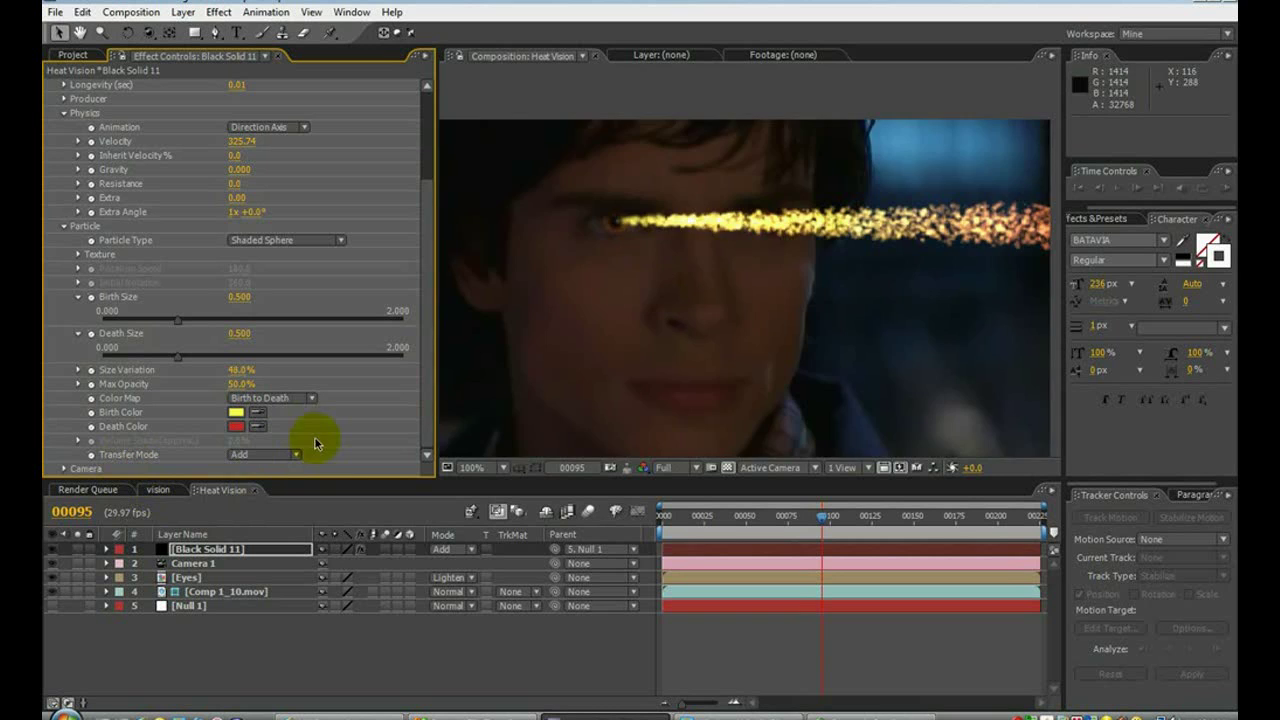
scroll(606, 323, down, 2)
scroll(606, 323, up, 2)
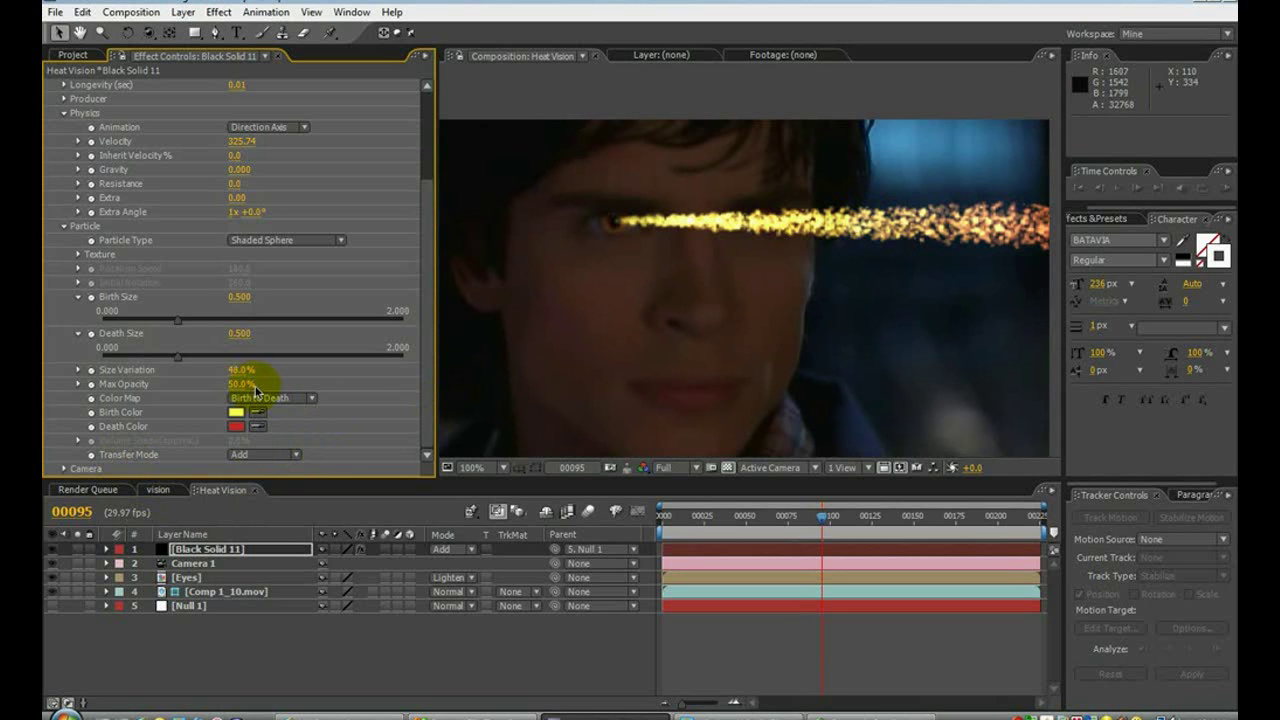
- Raise the particles' Max Opacity to 84%
drag(239, 390, 379, 382)
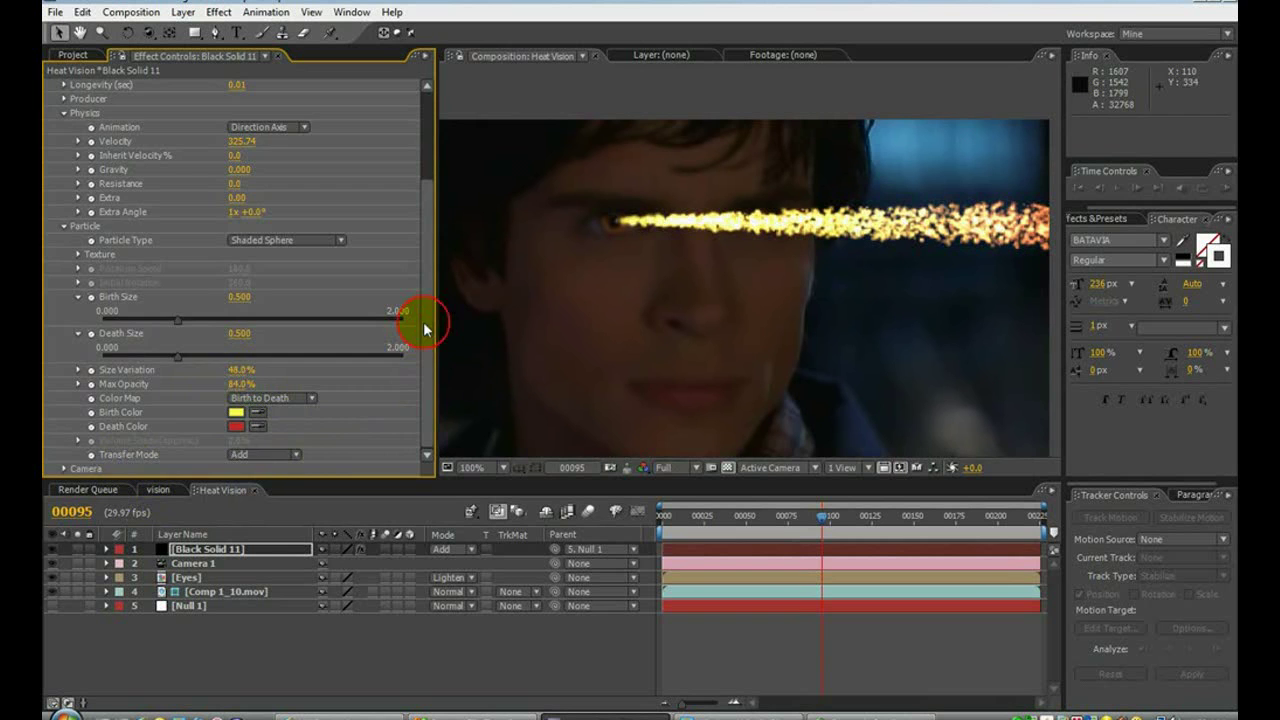
drag(423, 321, 381, 271)
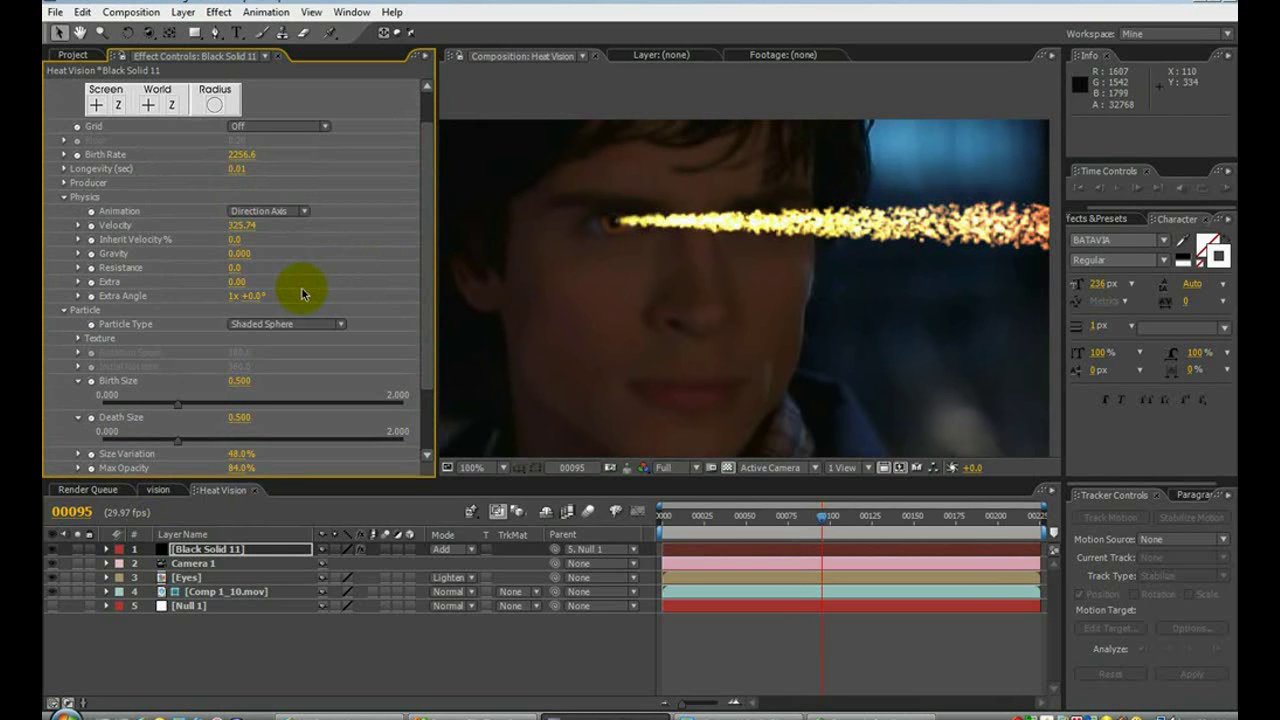
drag(425, 354, 423, 443)
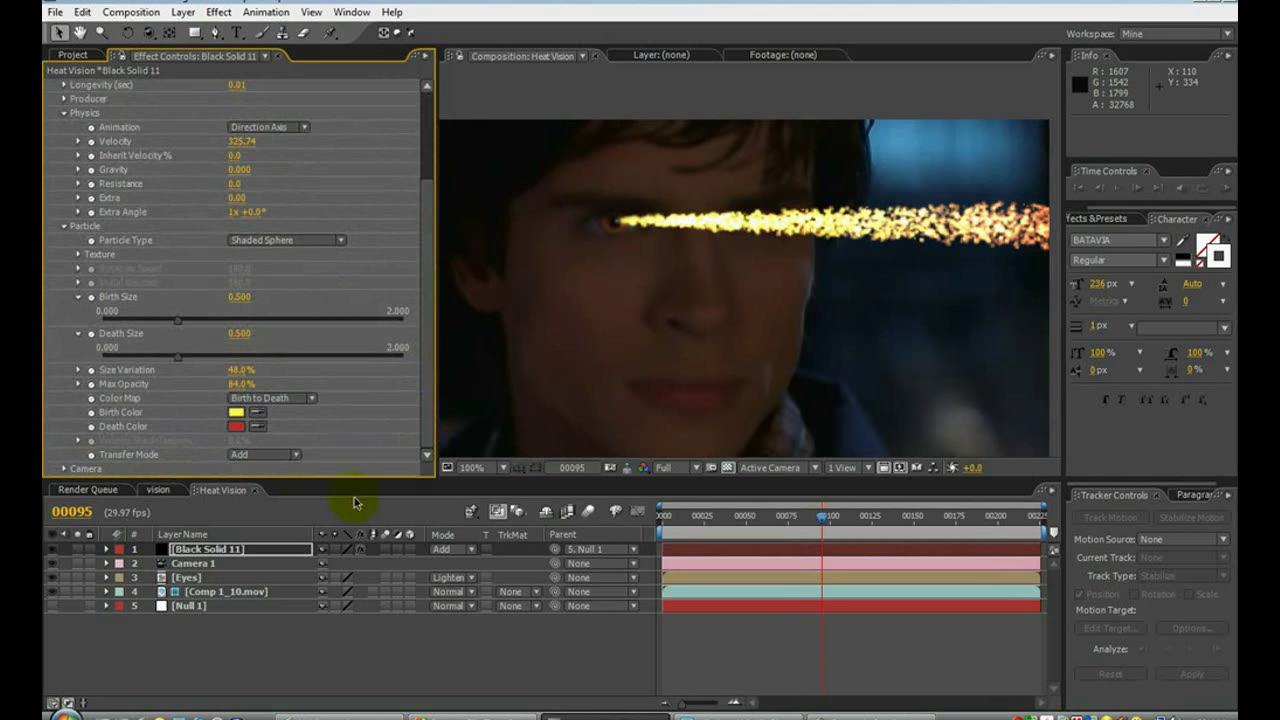
mouse_move(429, 377)
mouse_down()
mouse_move(433, 324)
mouse_move(423, 371)
mouse_up()
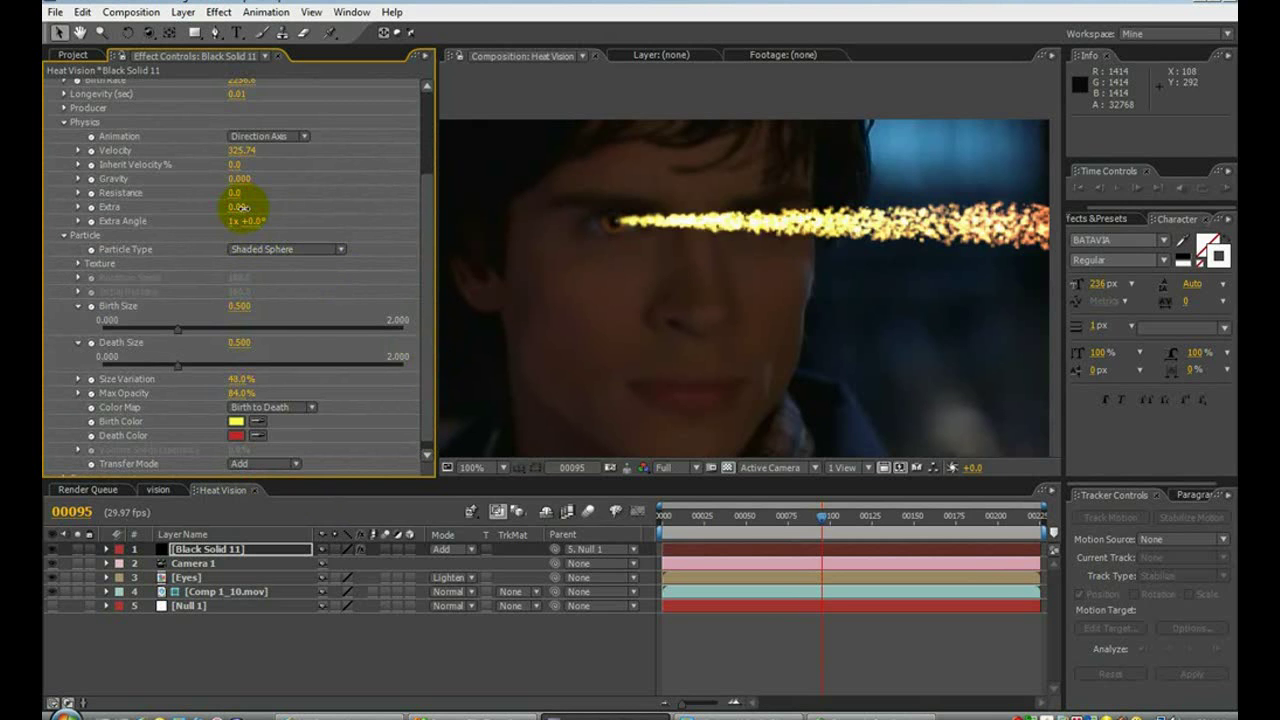
- Set Physics Extra to 0.02 and preview the beam at an earlier frame
drag(240, 207, 289, 262)
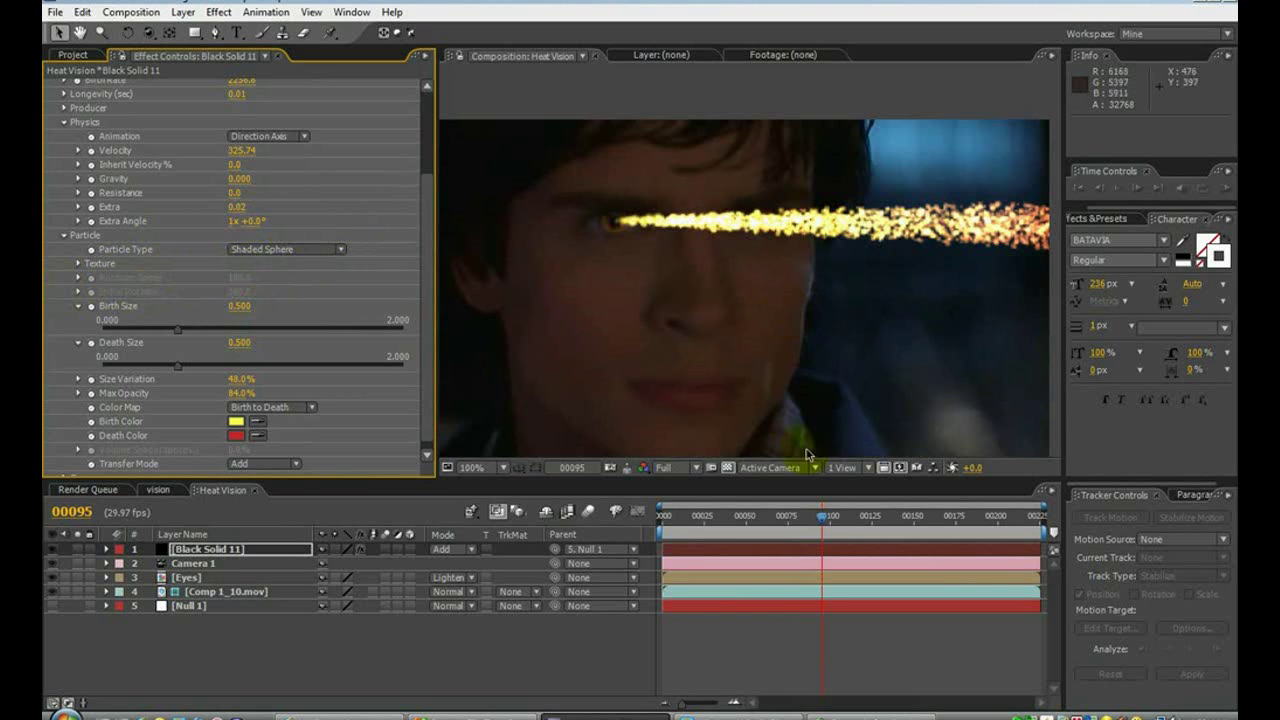
drag(821, 516, 798, 503)
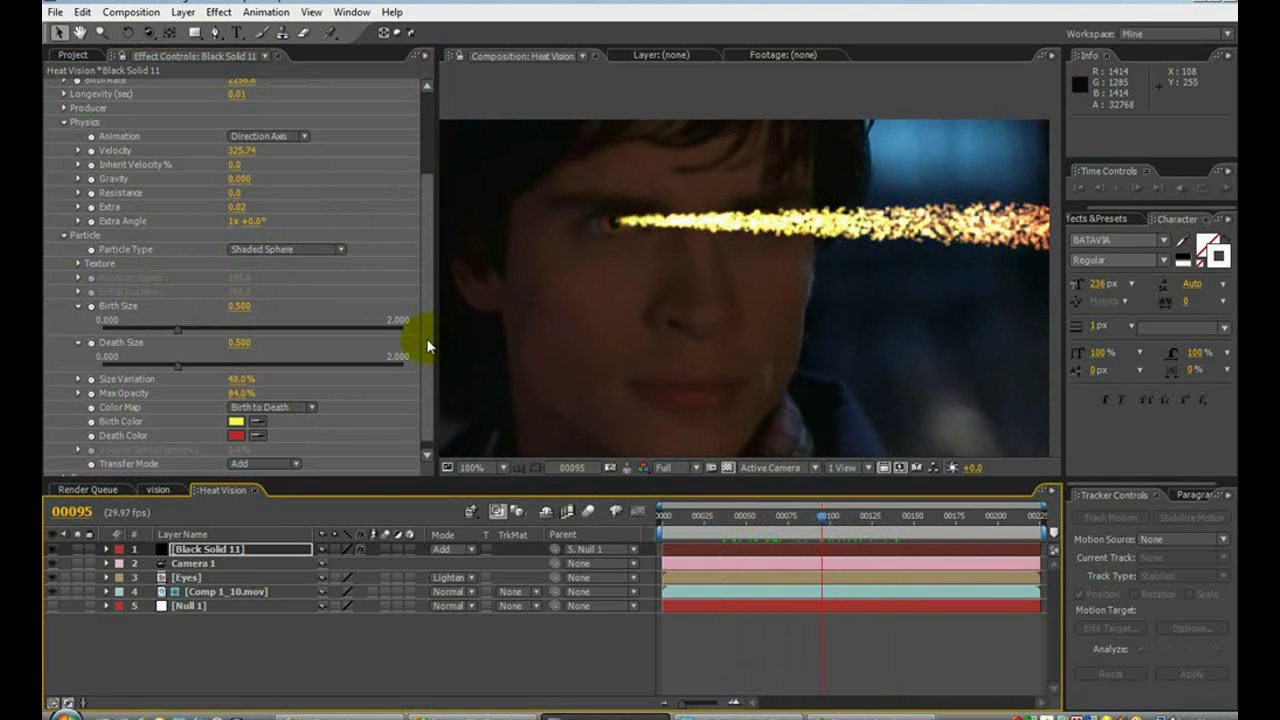
- Apply Blur & Sharpen > Fast Blur to the Black Solid 11 layer from its context menu
scroll(417, 355, down, 1)
right_click(233, 551)
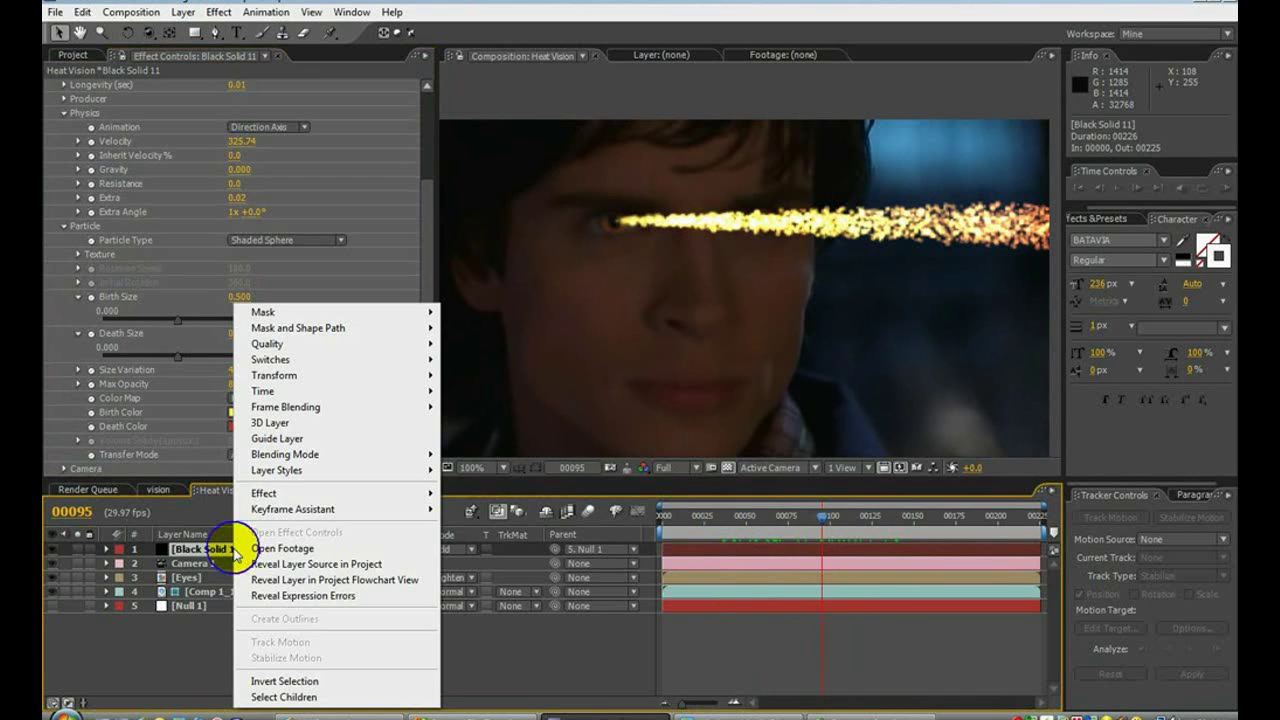
mouse_move(300, 493)
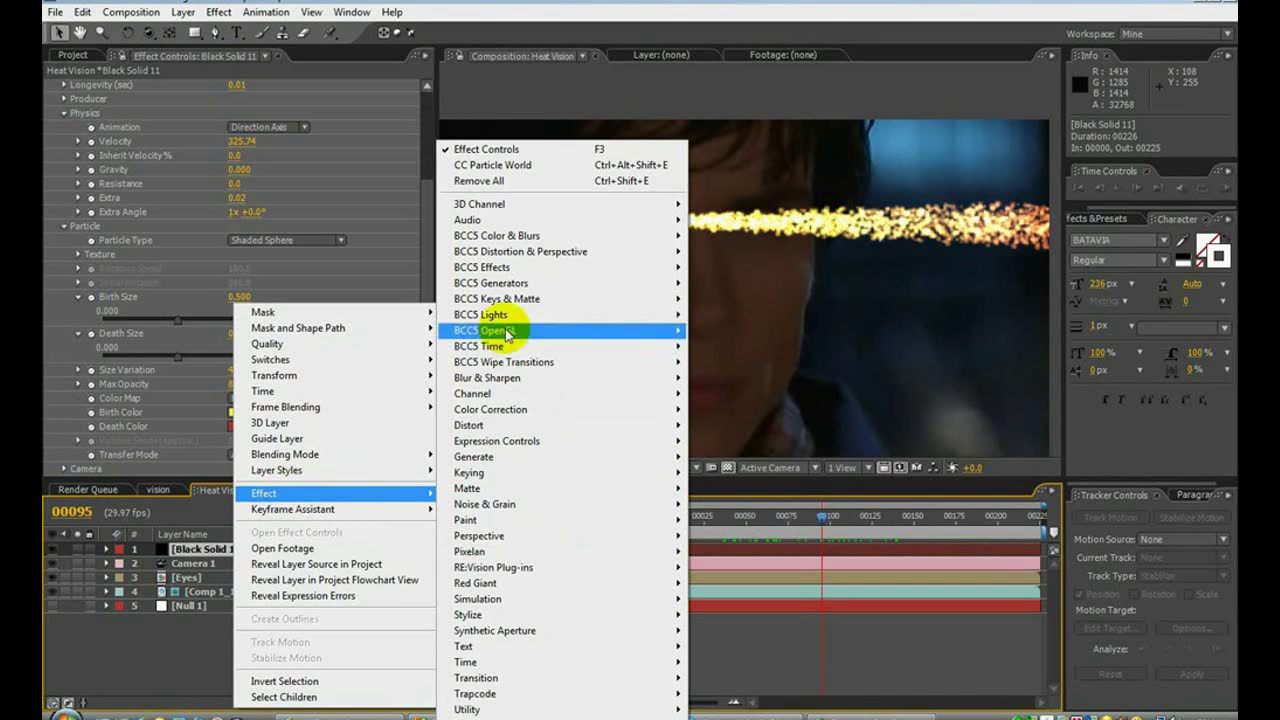
mouse_move(498, 385)
click(727, 487)
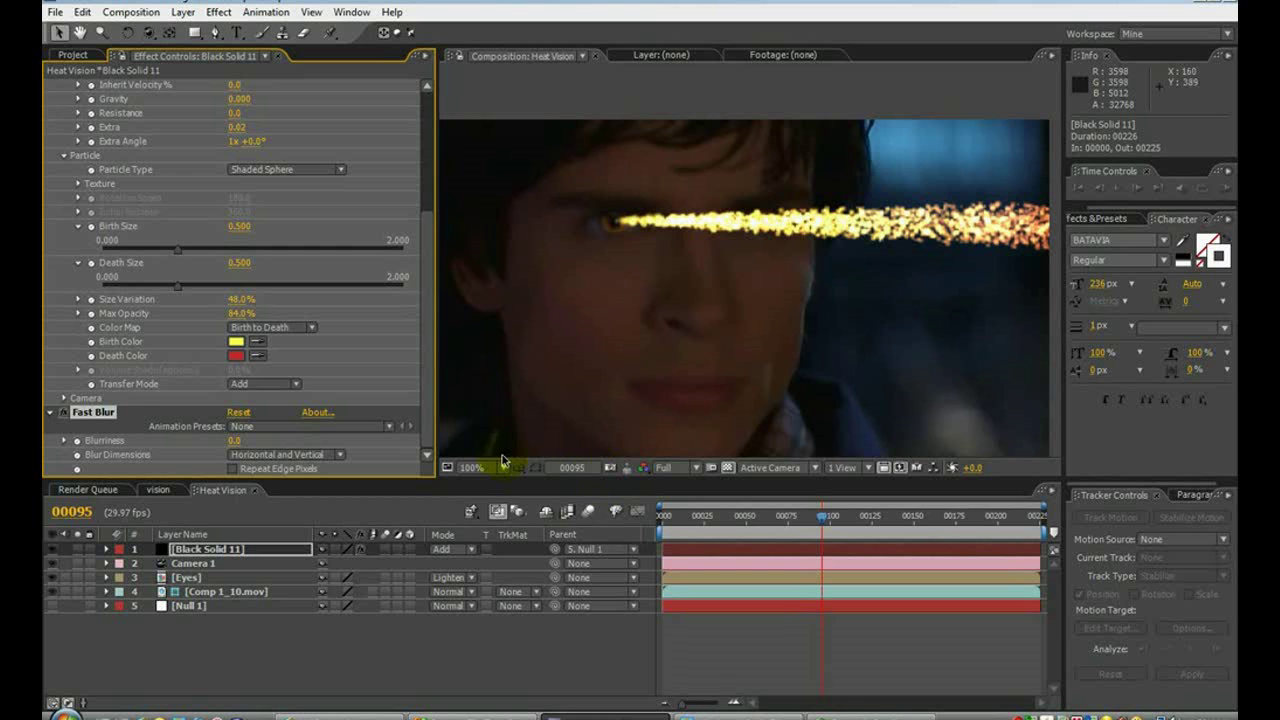
click(430, 280)
- Enable Repeat Edge Pixels on the Fast Blur effect
click(79, 186)
click(79, 186)
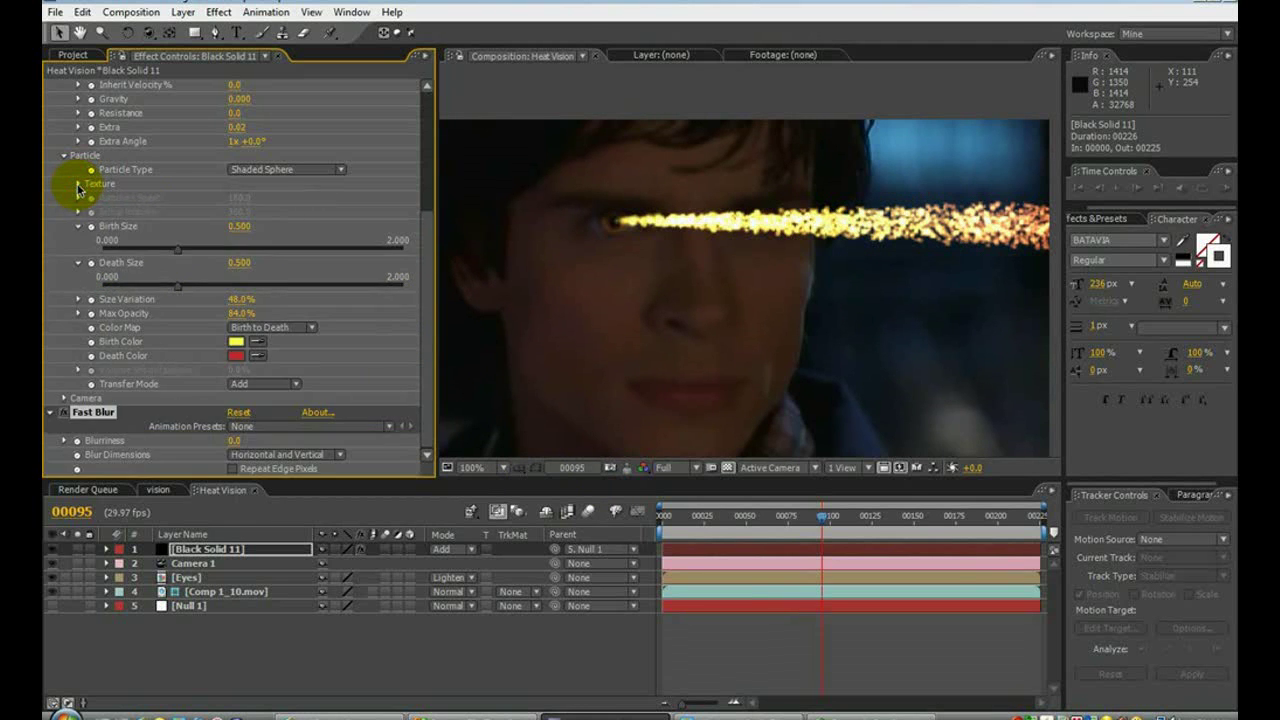
click(233, 469)
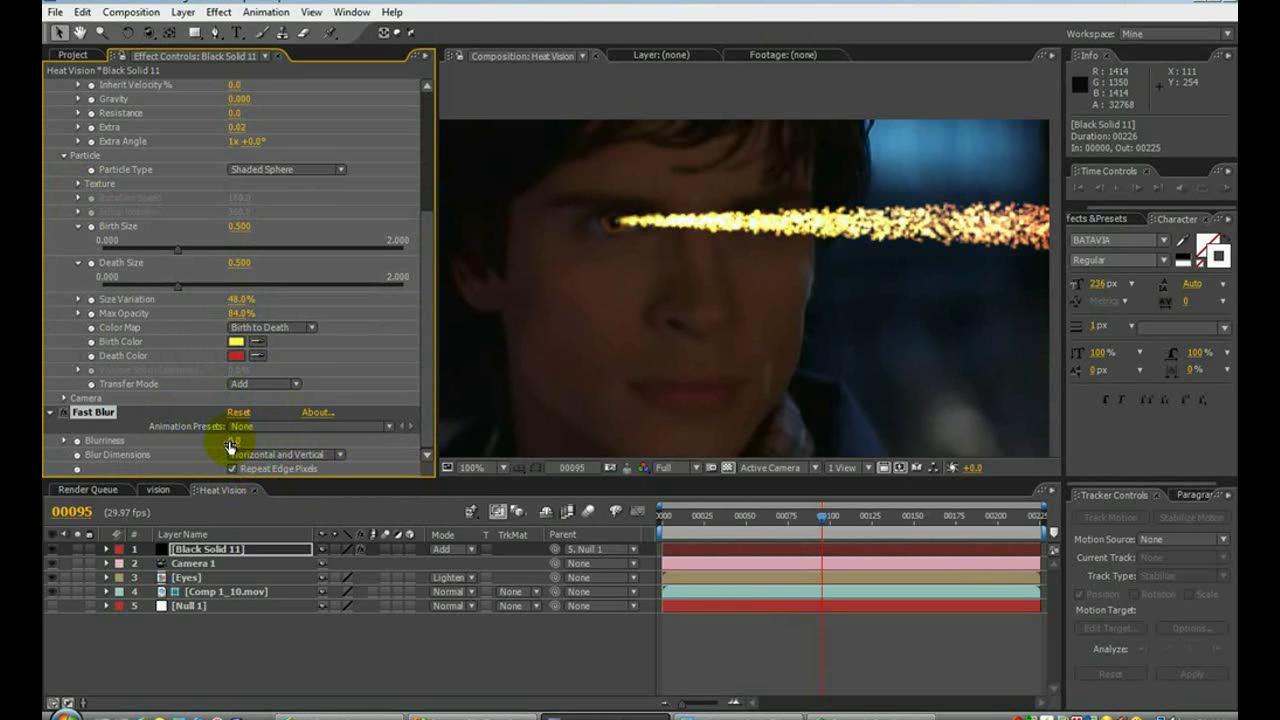
- Set the Fast Blur Blurriness to 2.0
drag(229, 445, 233, 447)
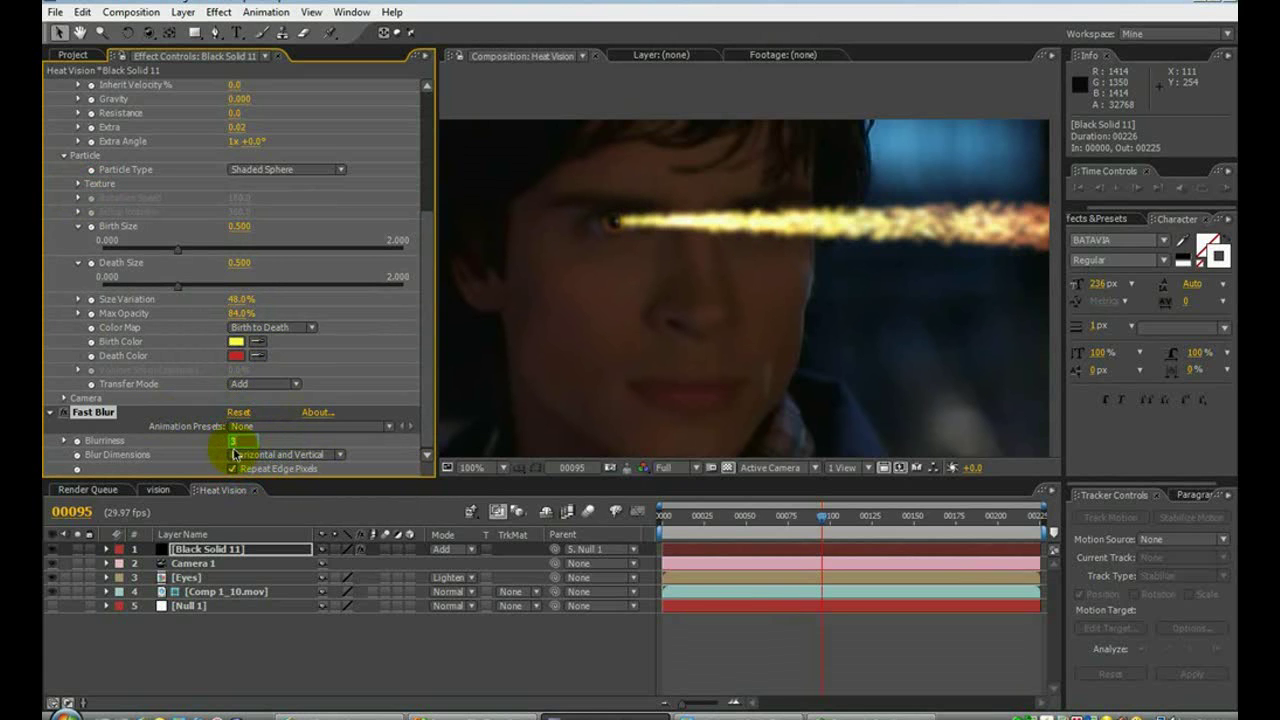
text(2)
key(Return)
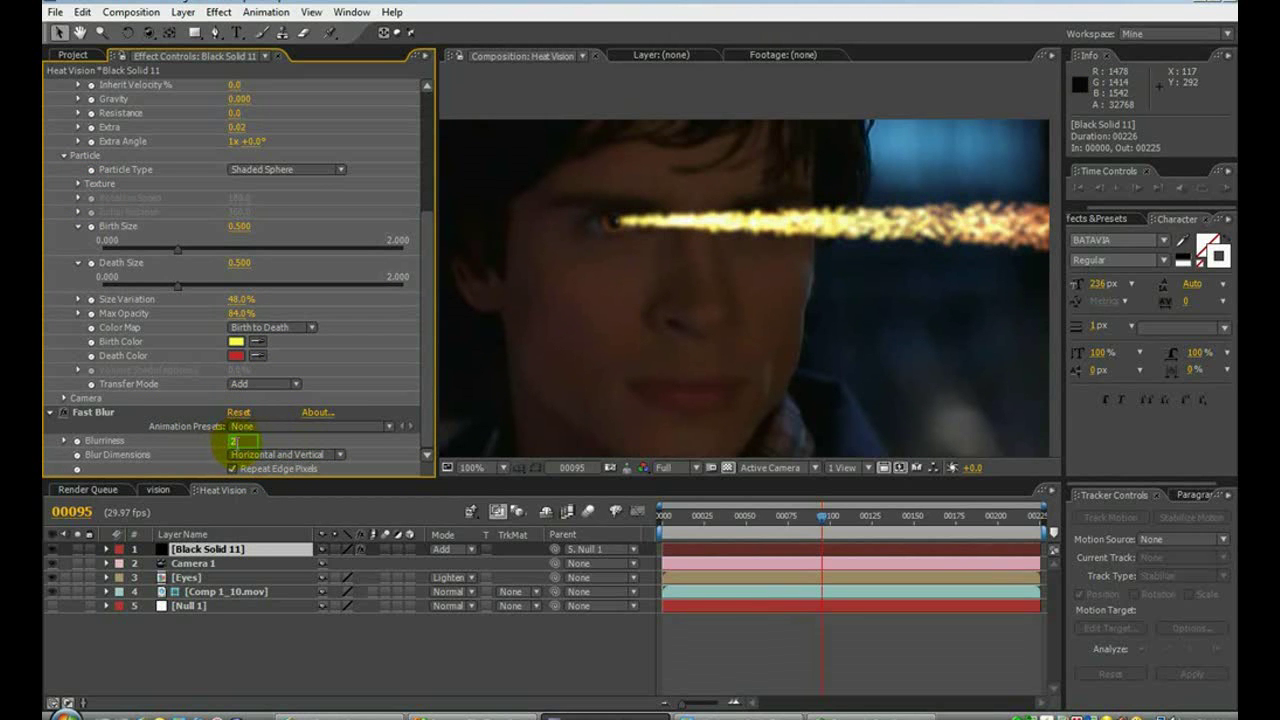
key(Return)
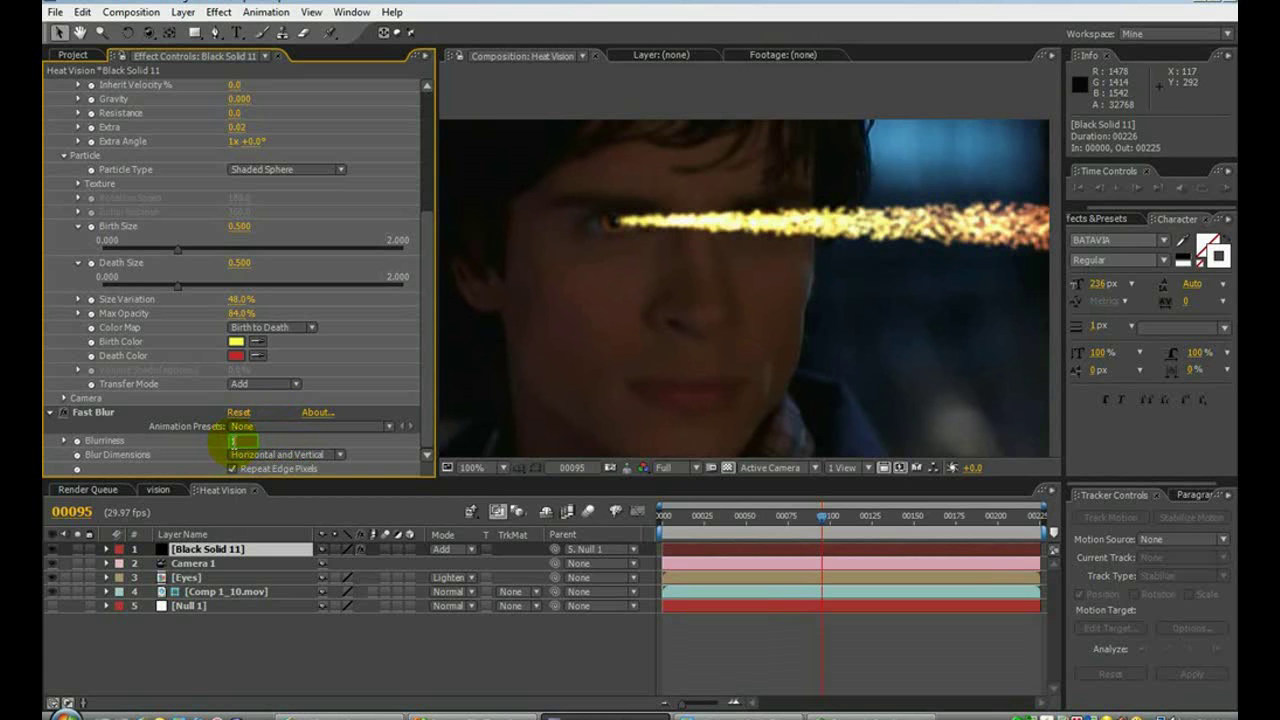
text(2)
key(Return)
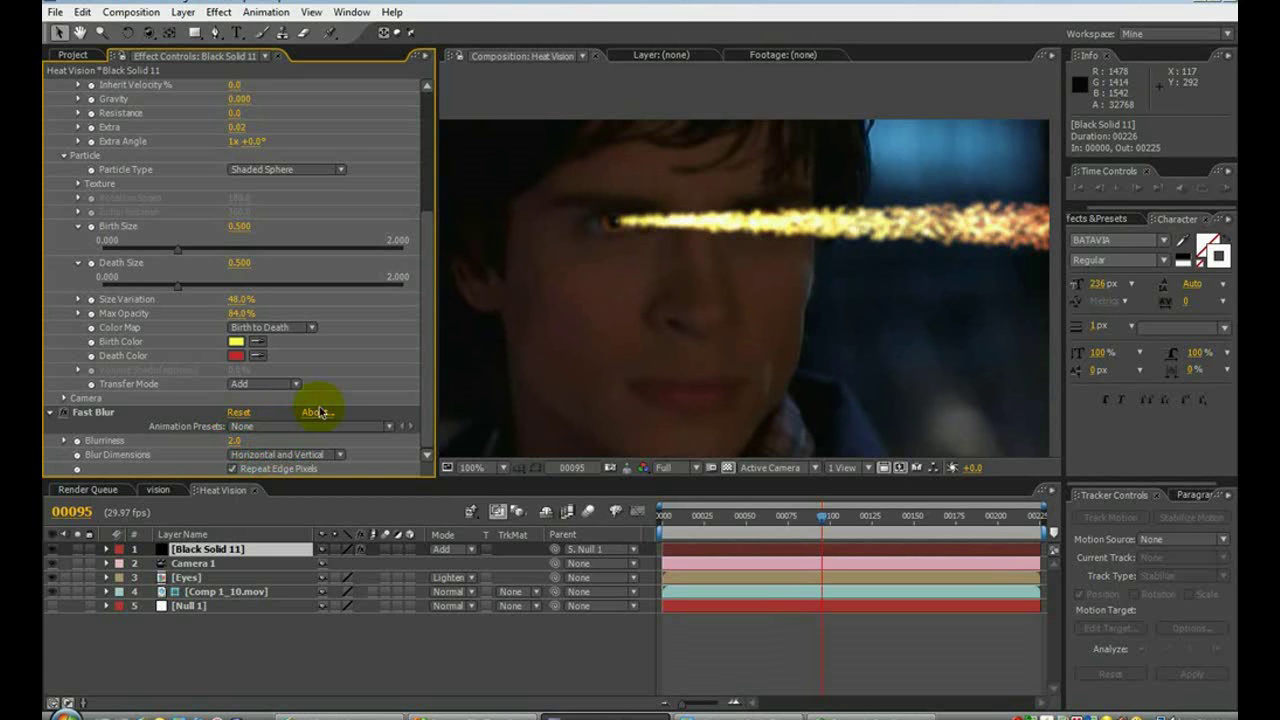